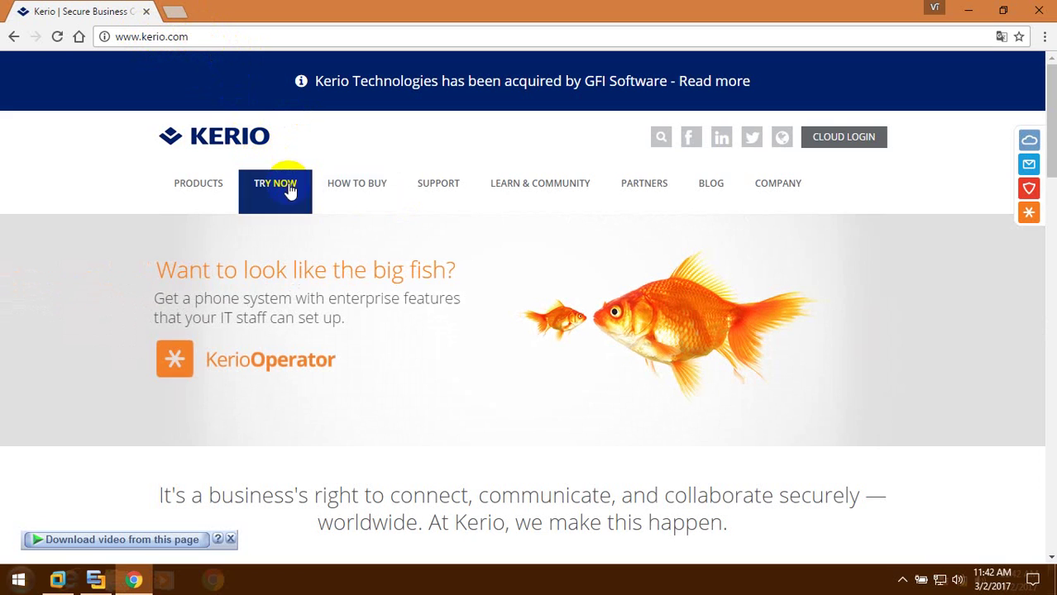
On kerio.com, open the Kerio Control trial form and choose VMware Virtual Appliance (VMX) as server platform
click(290, 189)
click(588, 320)
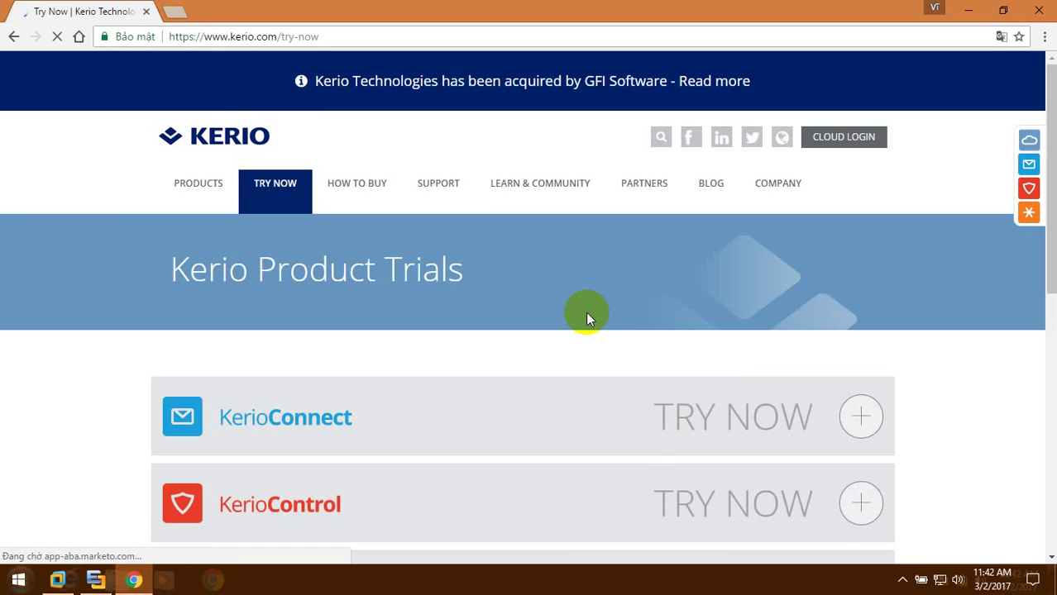
scroll(588, 319, down, 2)
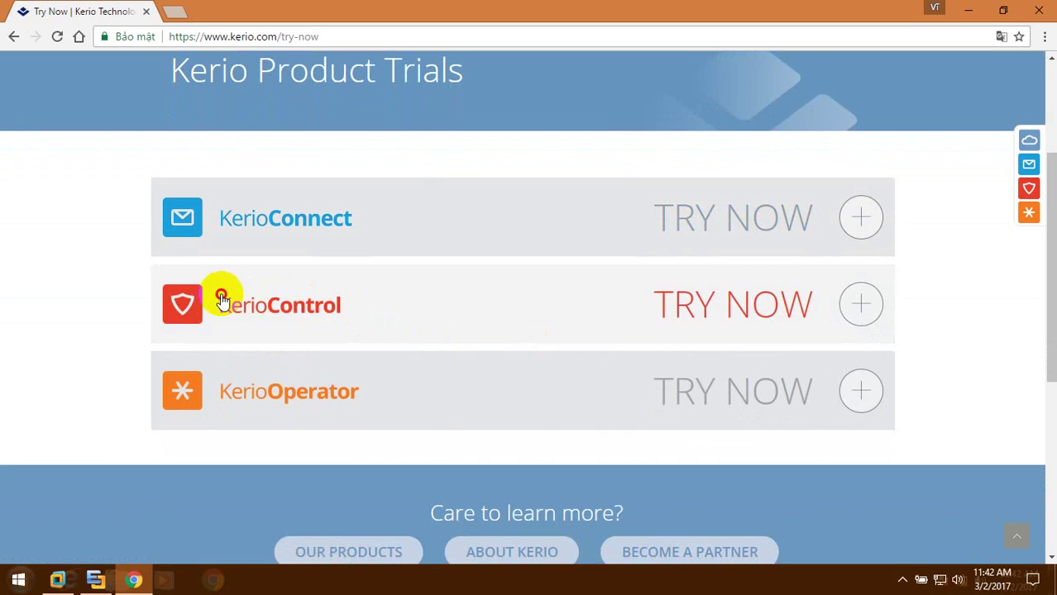
click(217, 292)
scroll(770, 327, down, 3)
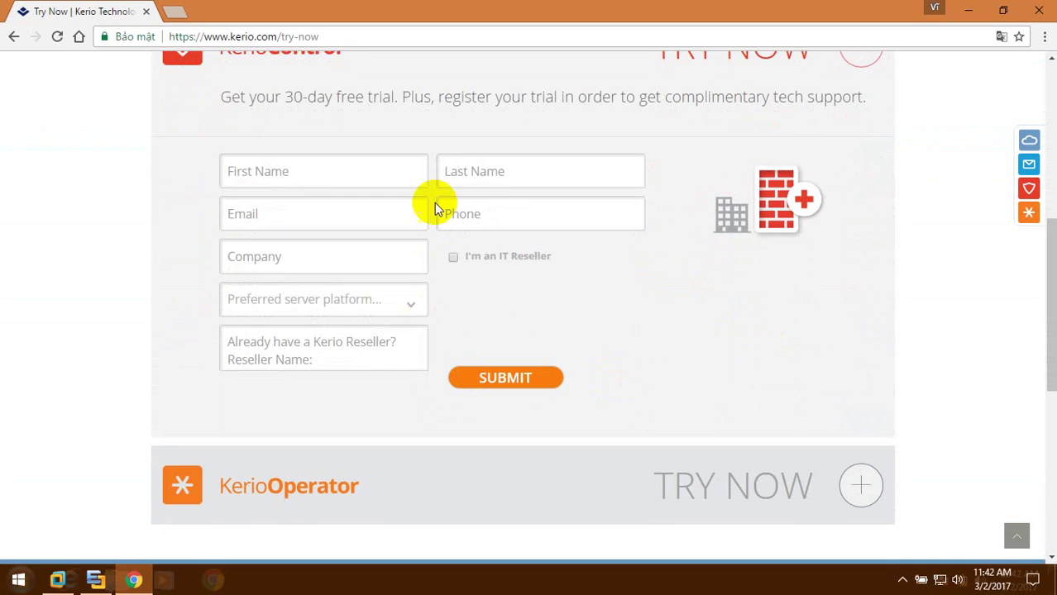
click(369, 301)
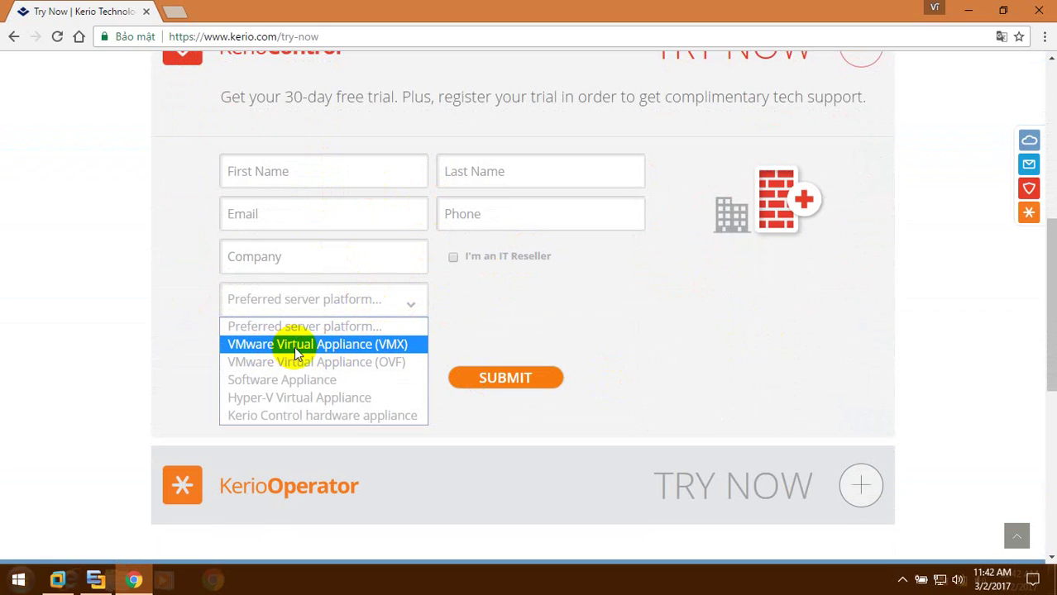
click(348, 354)
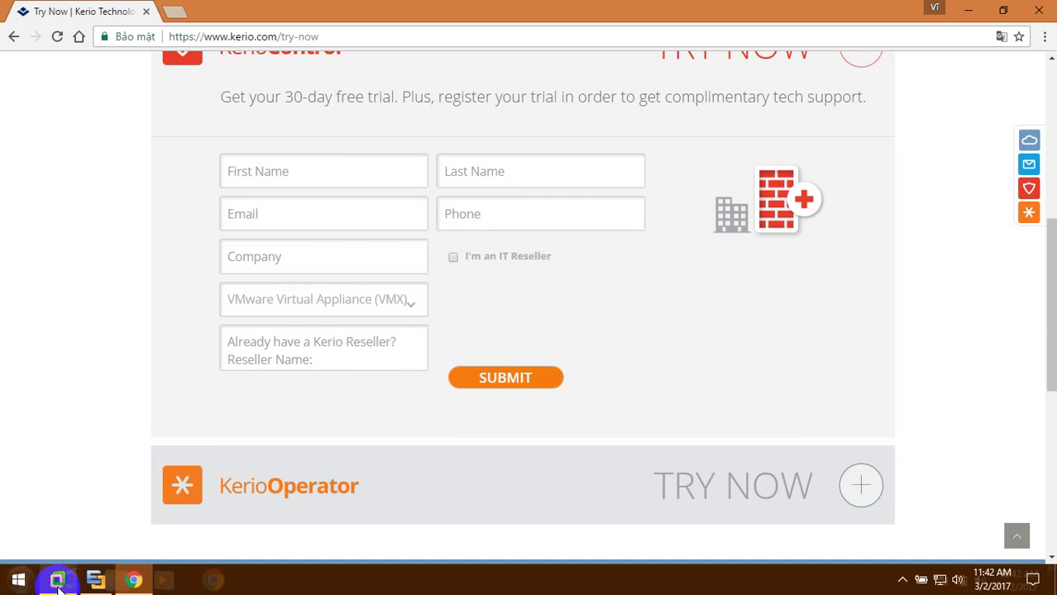
Open the downloaded Kerio Control zip from the download manager, then close the download manager
click(902, 580)
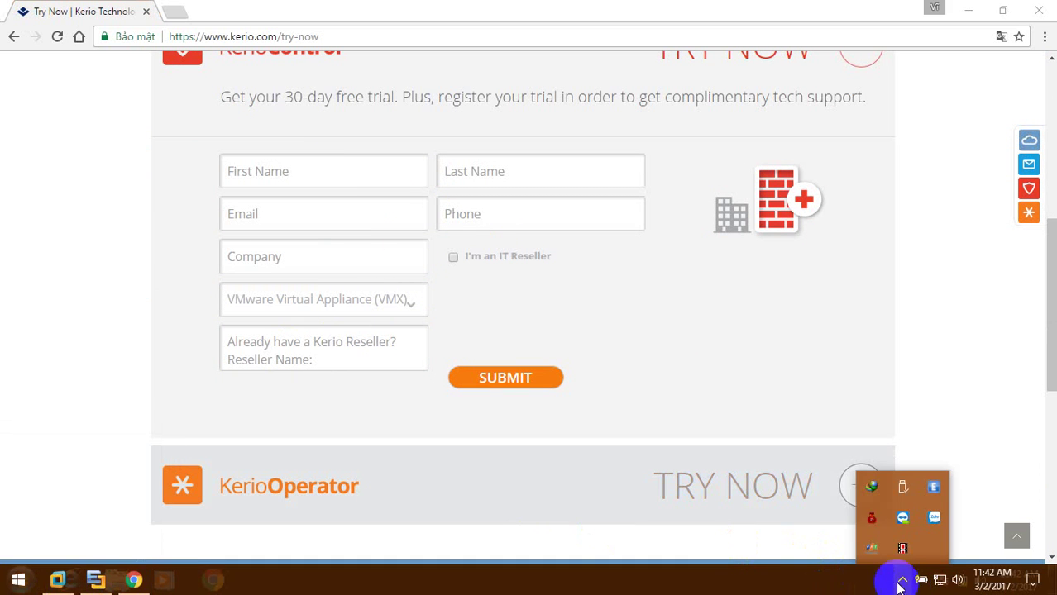
click(873, 486)
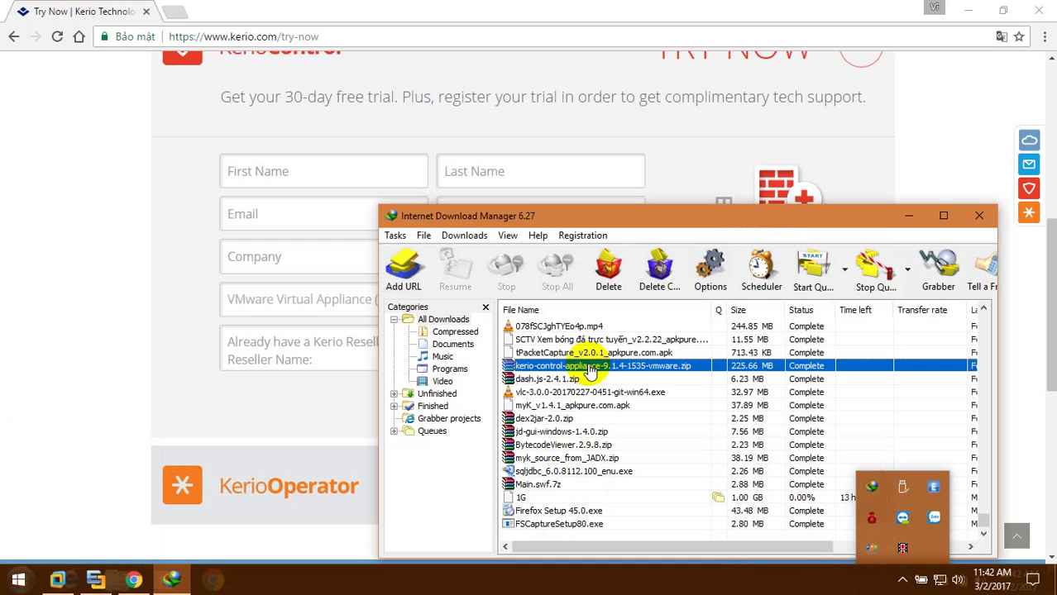
right_click(588, 365)
click(668, 133)
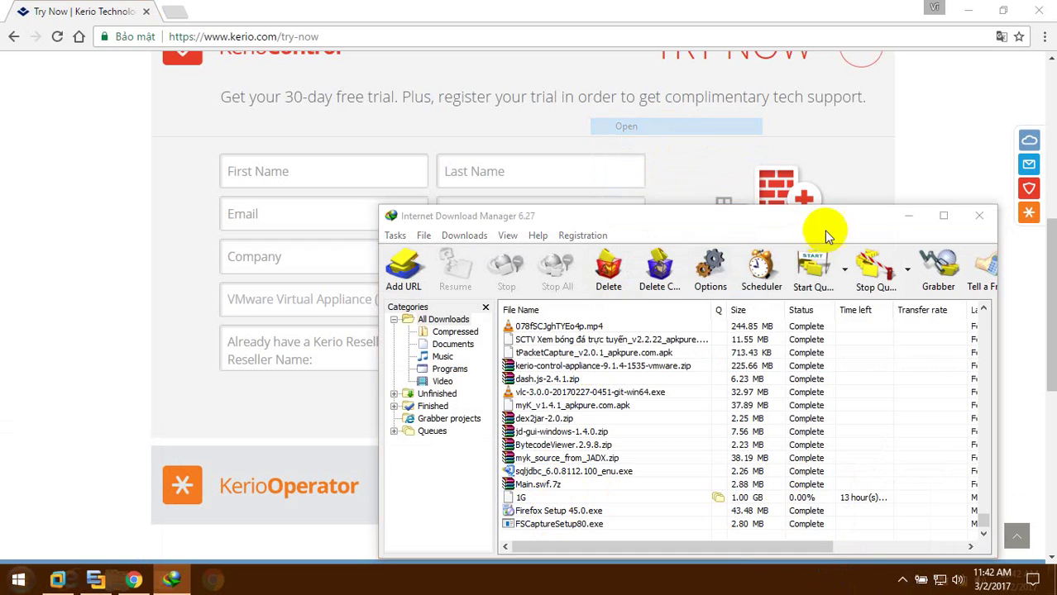
key(alt+Tab)
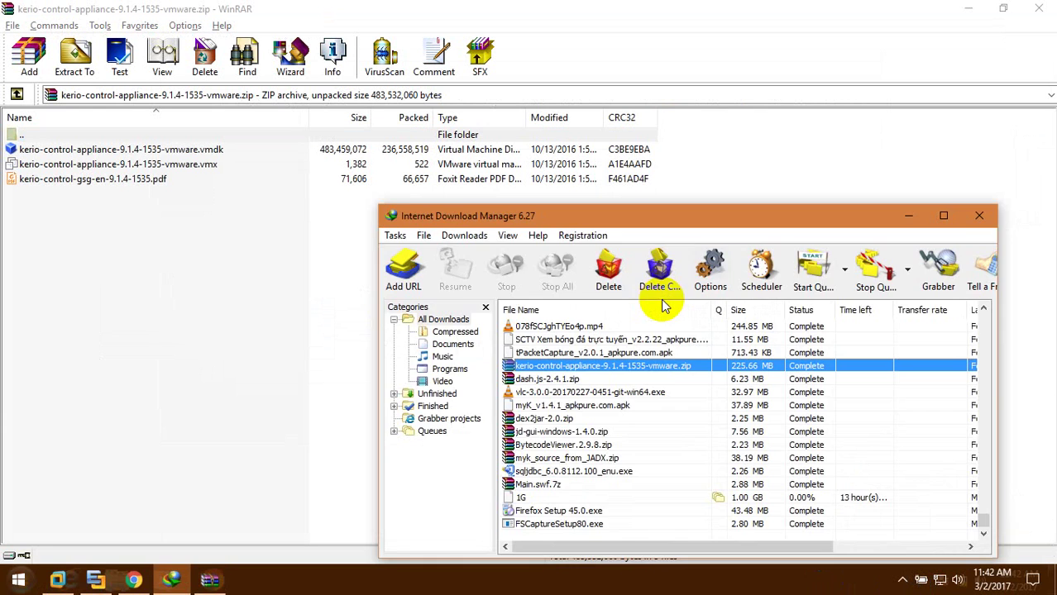
key(alt+F4)
Extract the appliance's .vmx and .vmdk files to D:\VMware\Kerio
click(183, 164)
shift+click(171, 153)
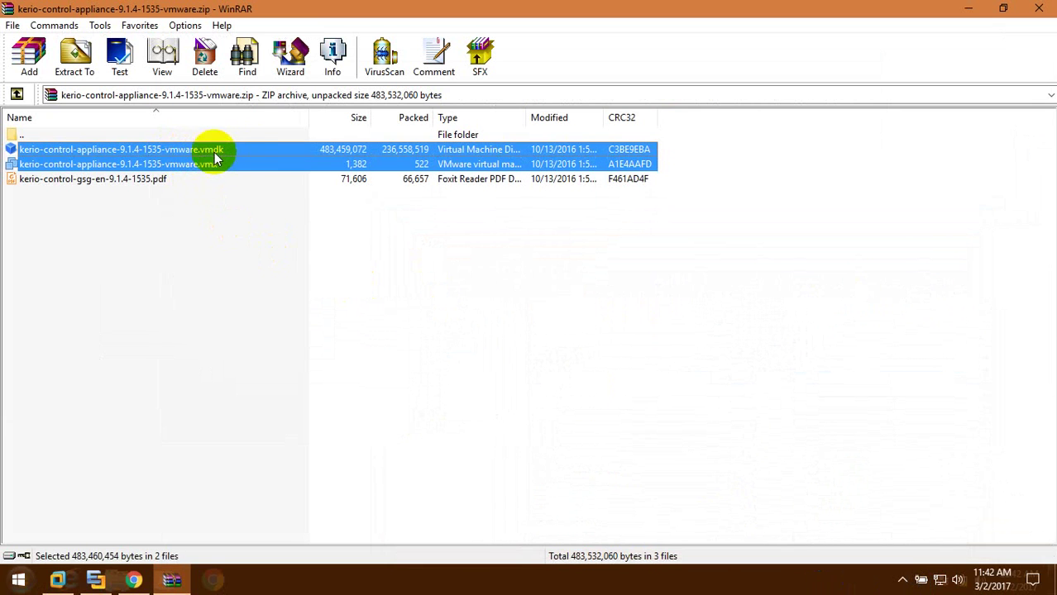
click(72, 56)
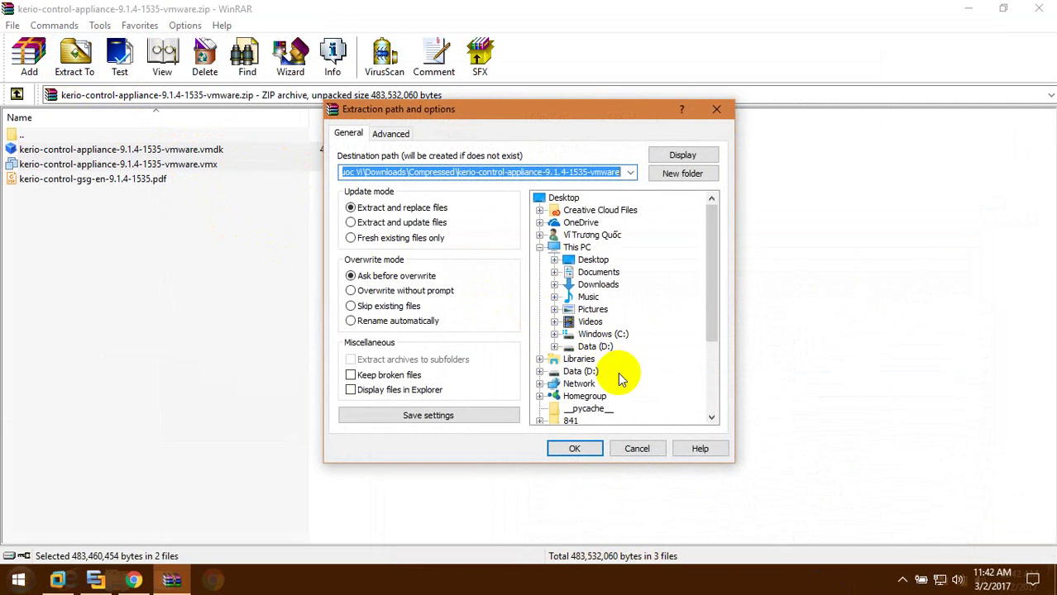
double_click(595, 347)
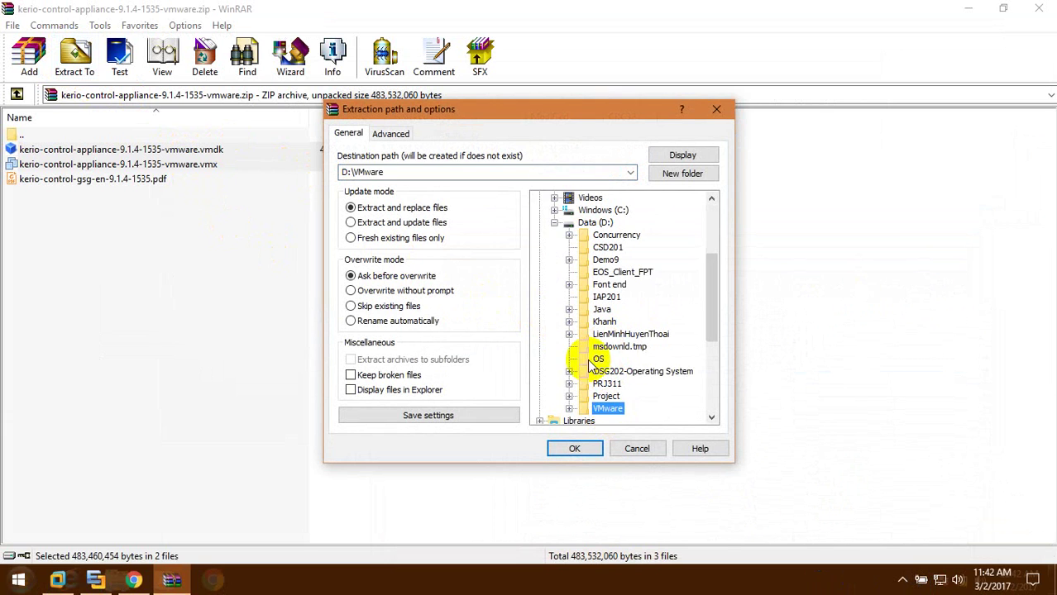
click(512, 171)
click(529, 171)
text(\)
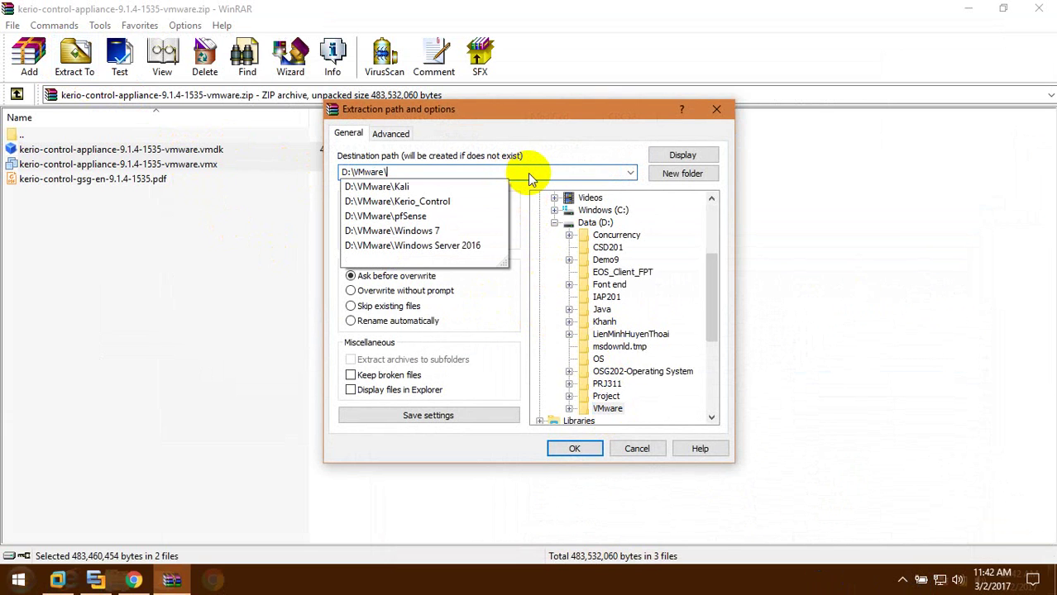
text(Kerio)
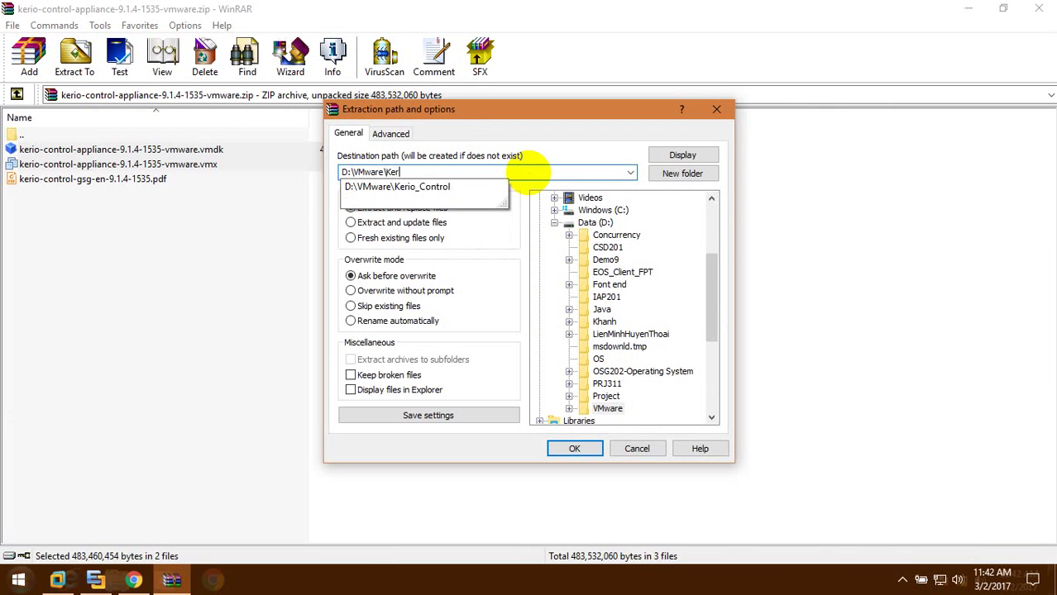
click(589, 448)
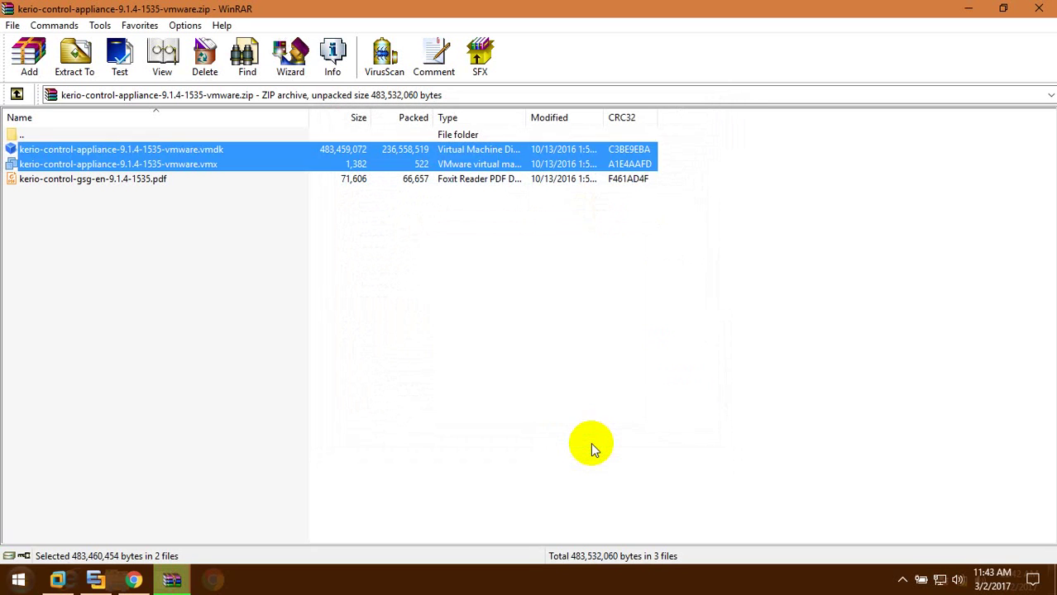
Clear the file selection and close the WinRAR archive window
click(592, 449)
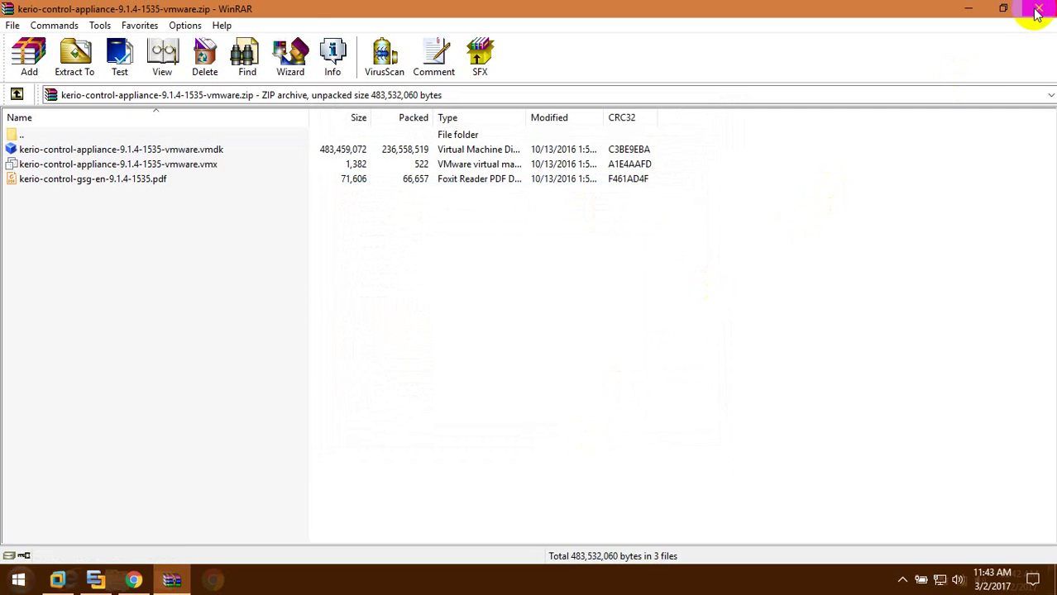
click(1037, 10)
key(alt+Tab)
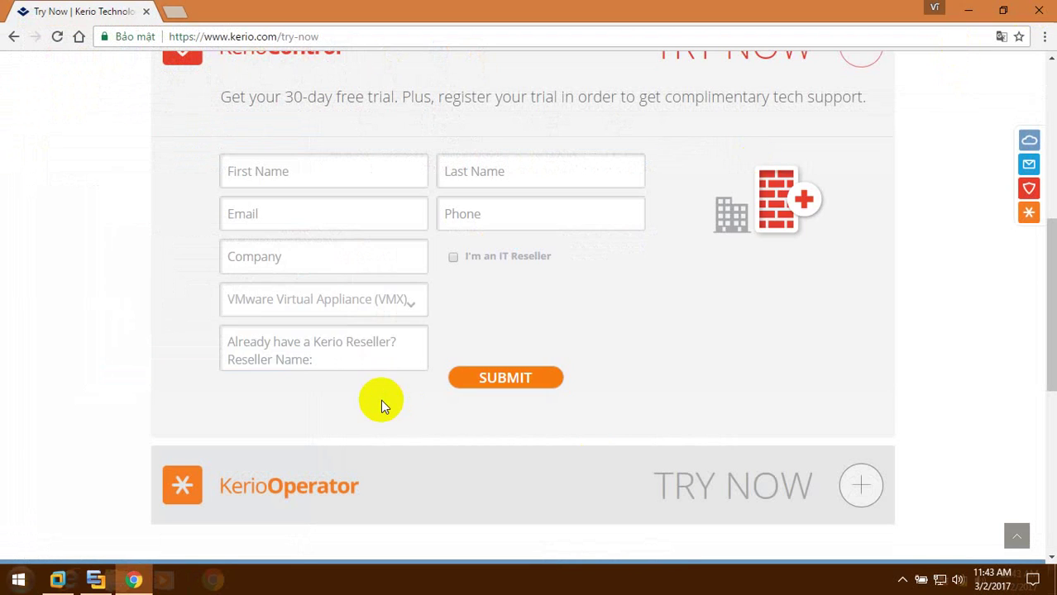
In VMware Workstation, open the kerio-control-appliance .vmx file from D:\VMware\Kerio
key(alt+Tab)
key(alt+Tab)
key(alt+Tab)
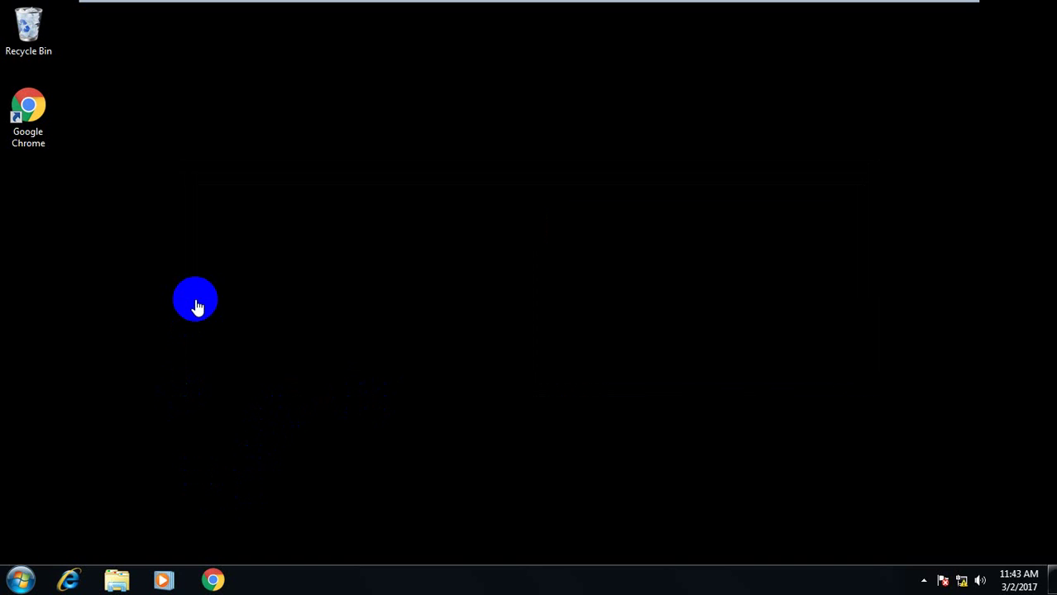
click(133, 10)
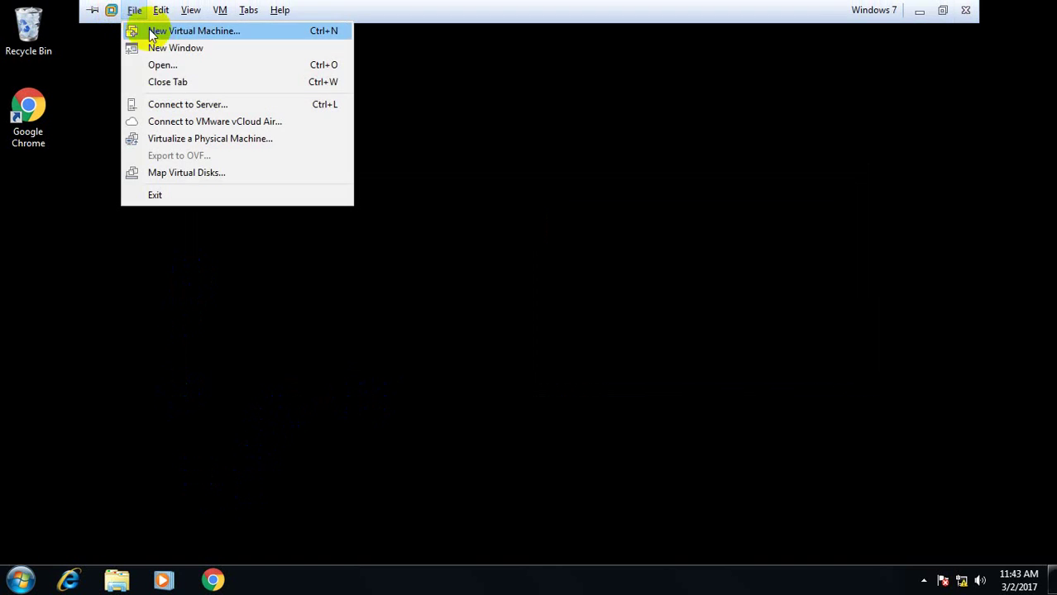
click(166, 65)
click(224, 109)
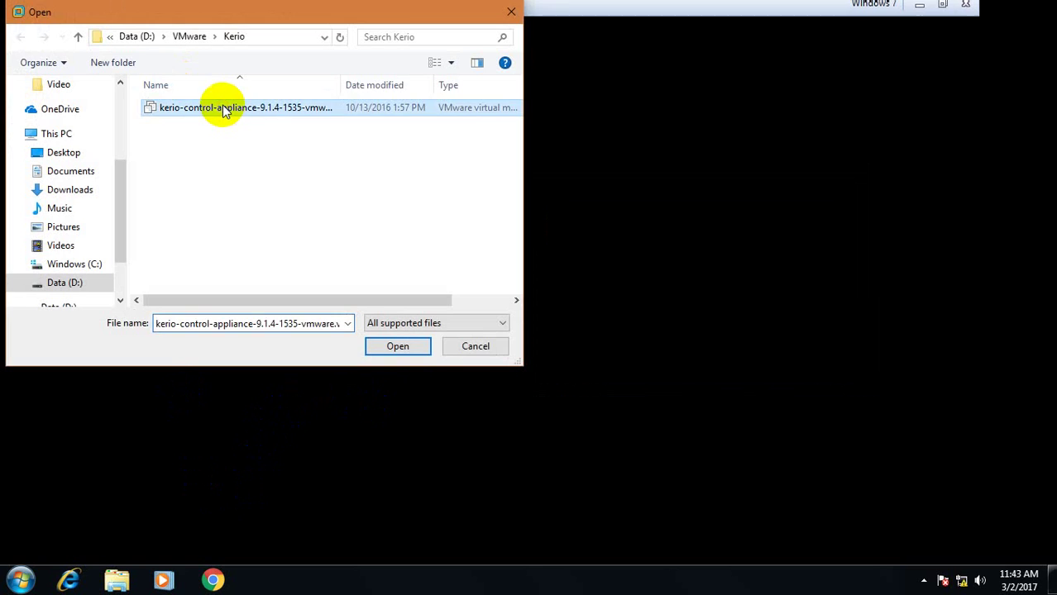
double_click(224, 109)
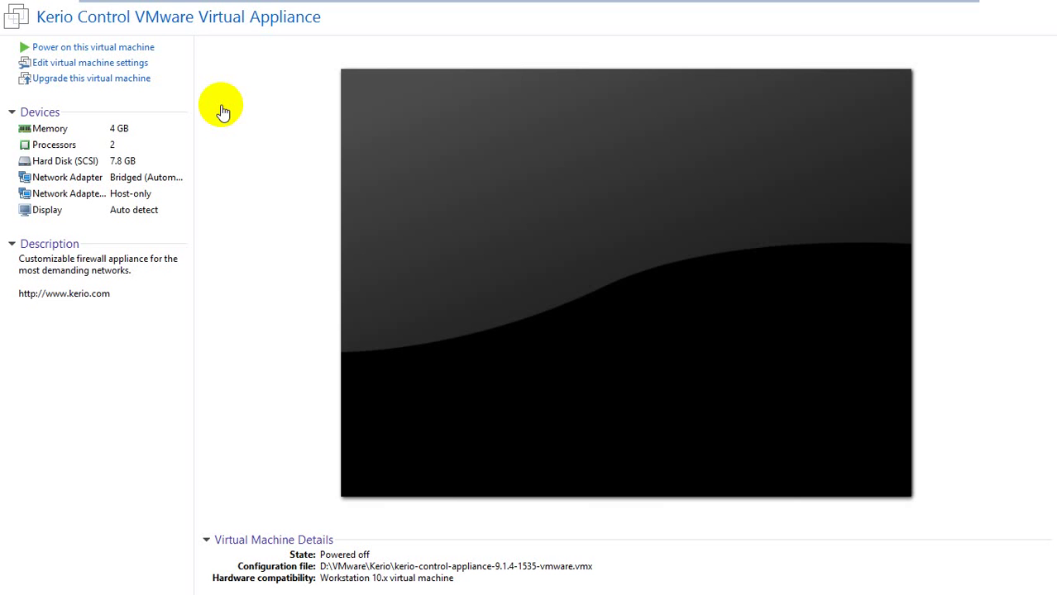
Set the Kerio VM's memory to 1 GB and processors to 1, then check the network adapter
click(96, 63)
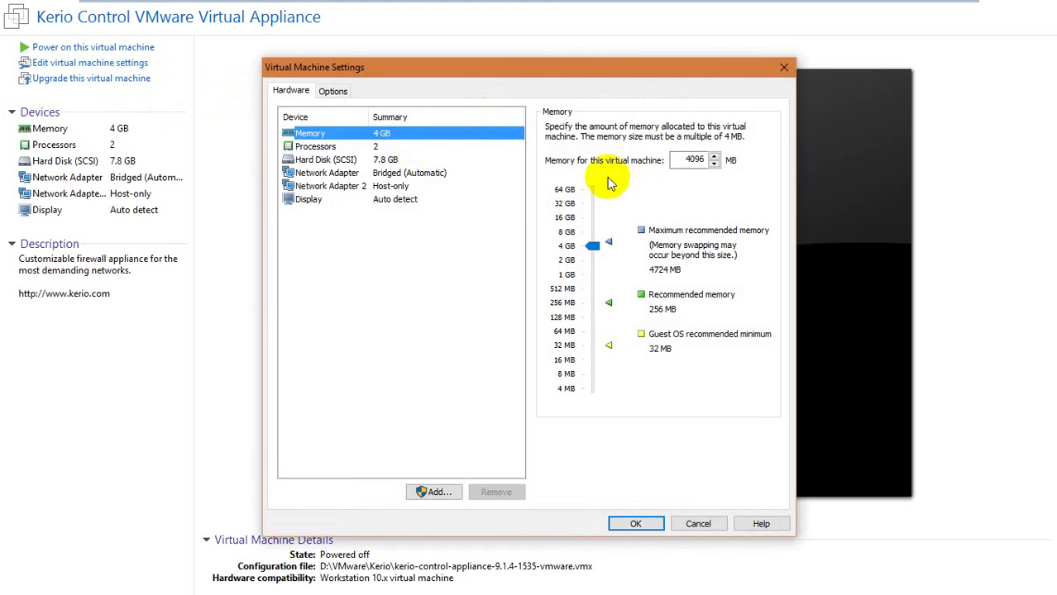
drag(592, 245, 595, 271)
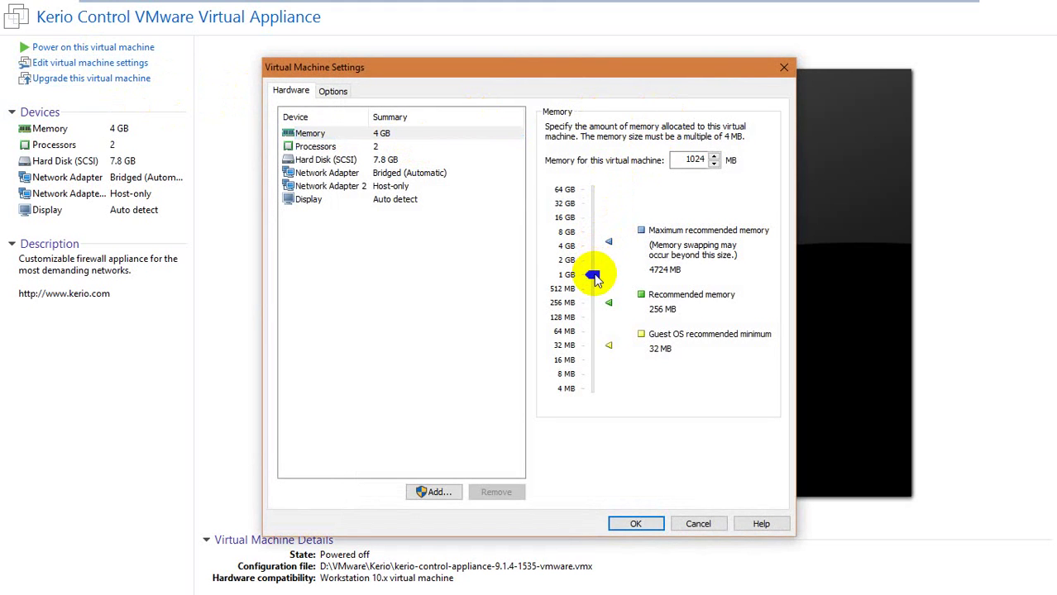
click(488, 147)
click(683, 130)
click(685, 144)
click(465, 174)
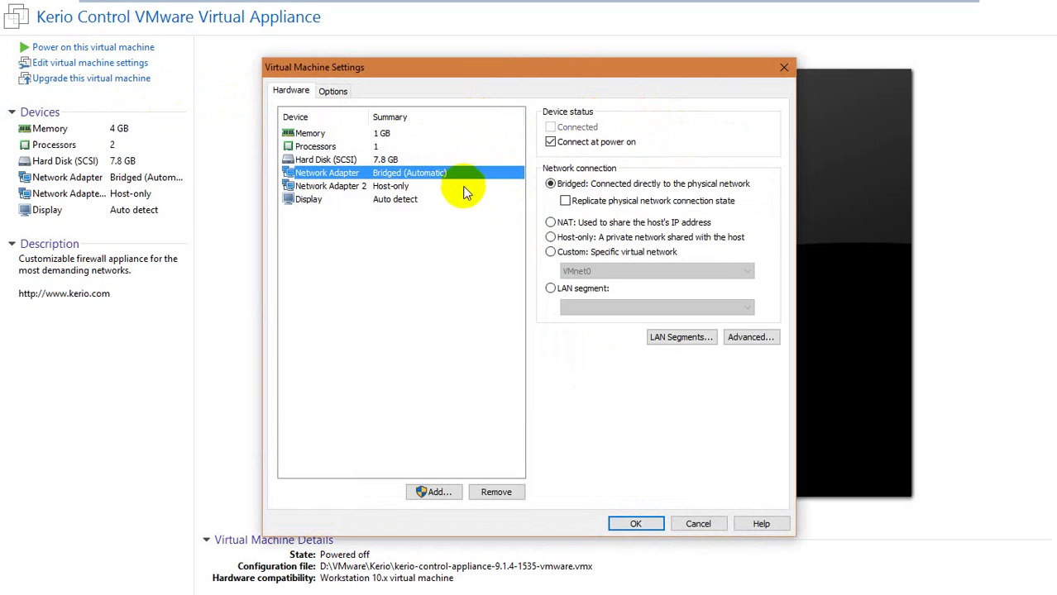
key(alt+Tab)
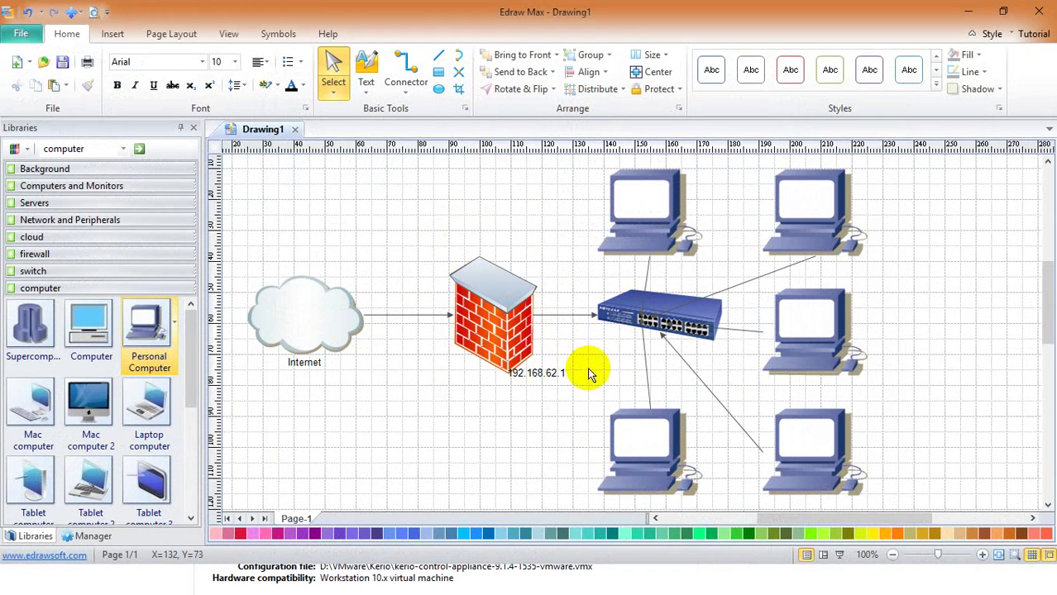
Check the firewall's 192.168.62.1 address in the Edraw Max diagram, then return to VMware's settings
click(493, 370)
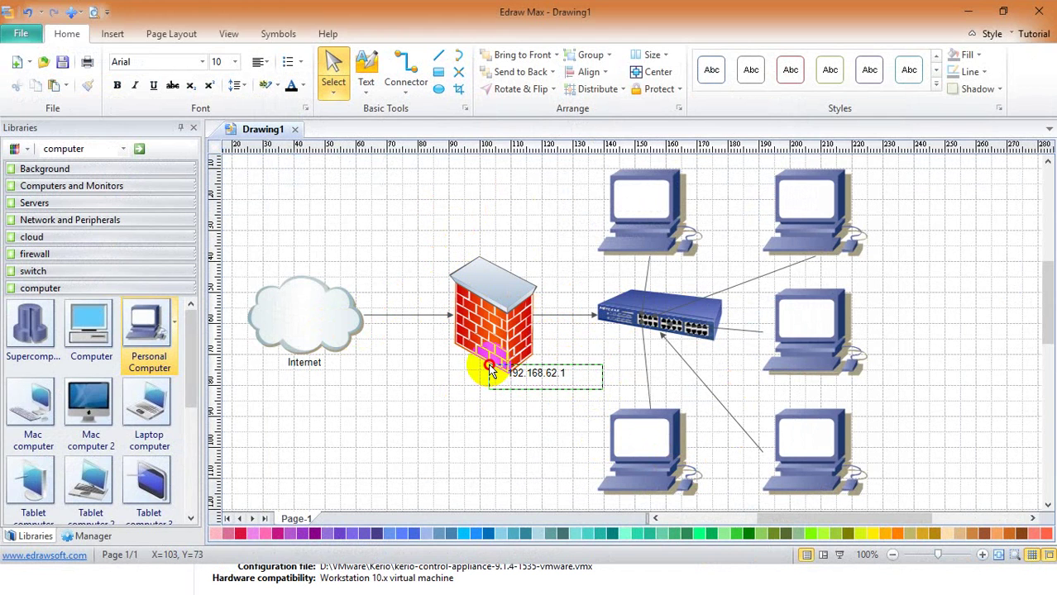
click(559, 402)
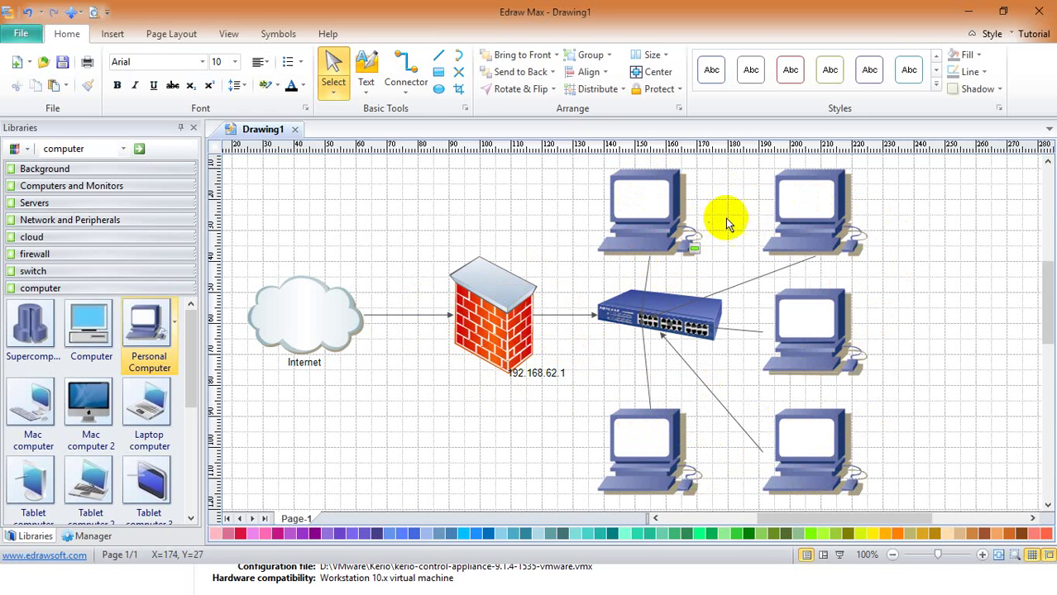
key(alt+Tab)
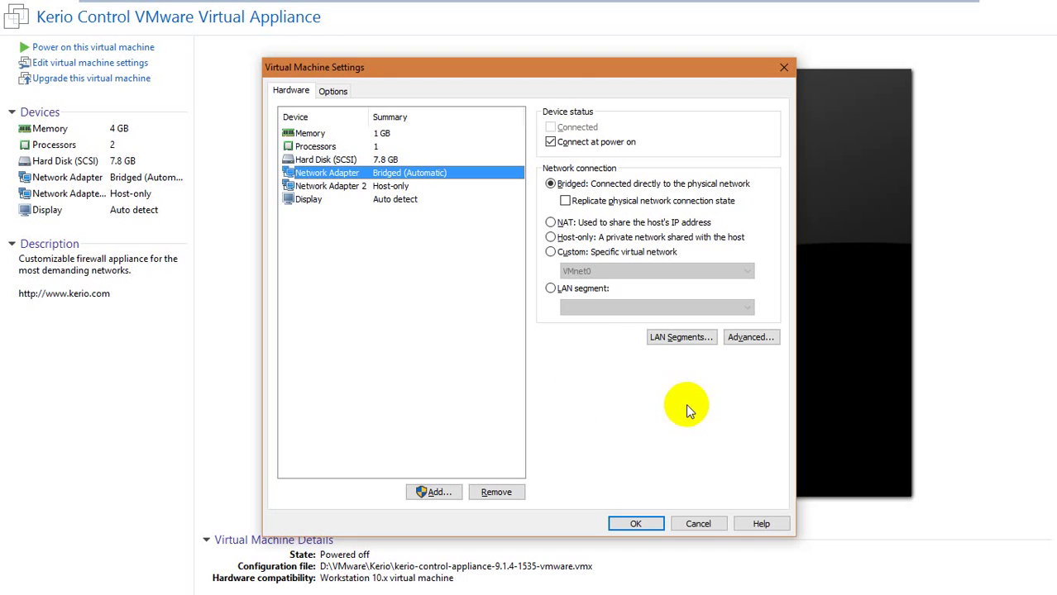
Inspect both network adapters' connection types and advanced settings, then discard the settings changes
click(431, 186)
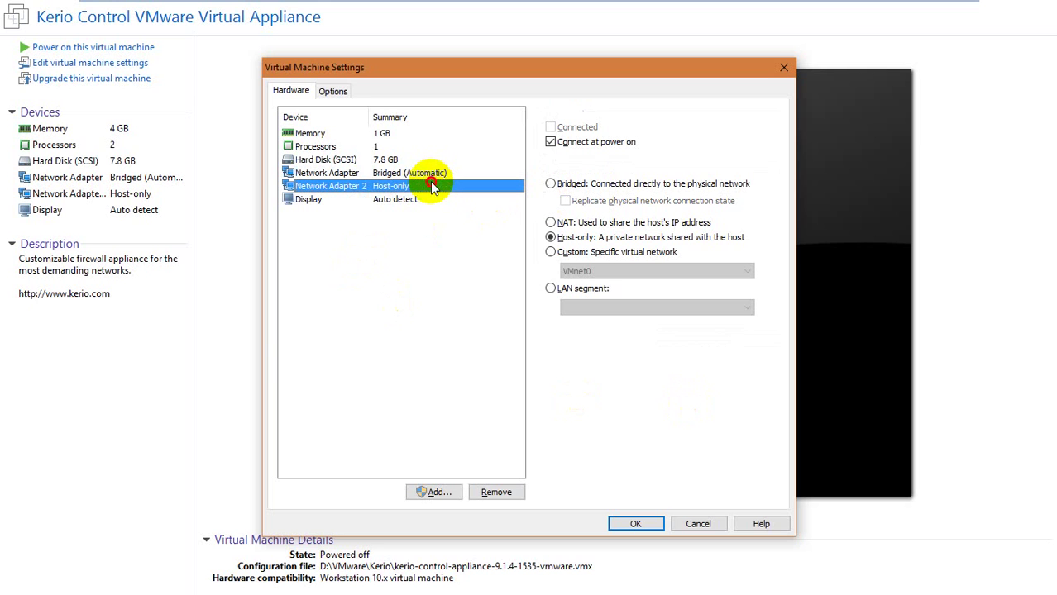
click(431, 175)
click(750, 338)
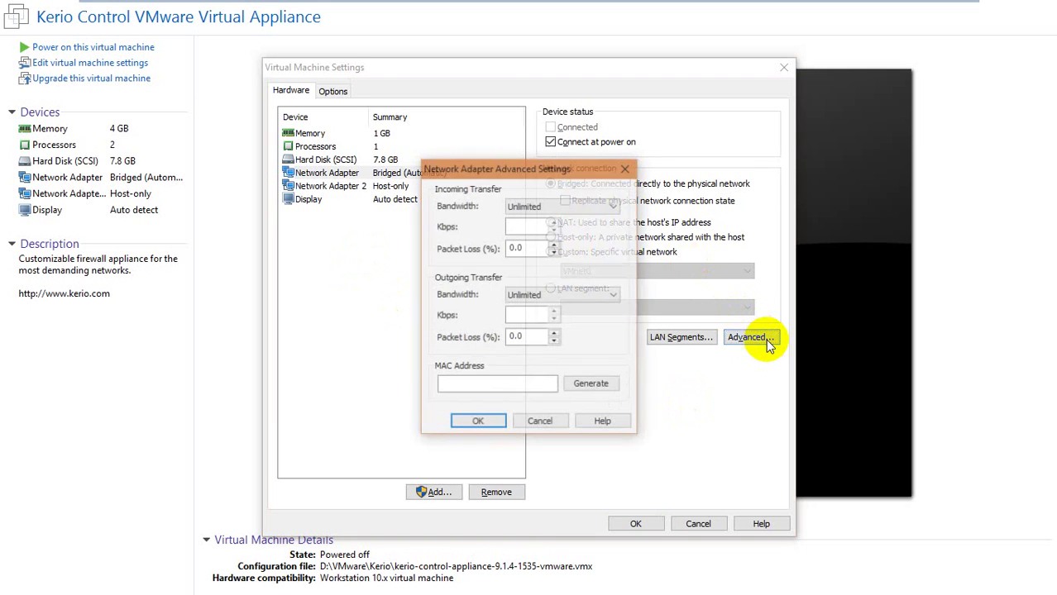
click(625, 168)
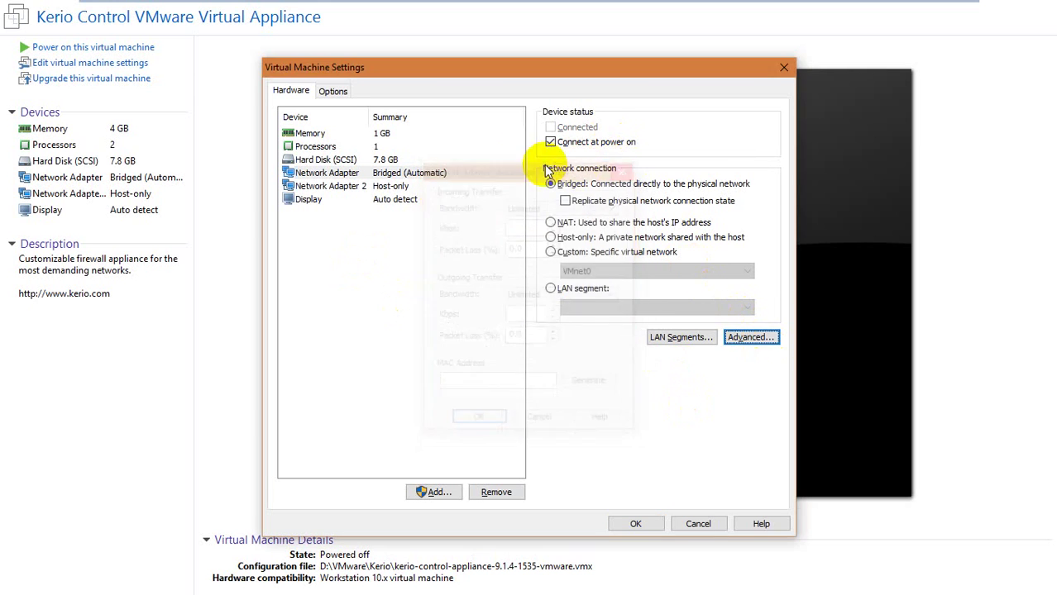
key(Escape)
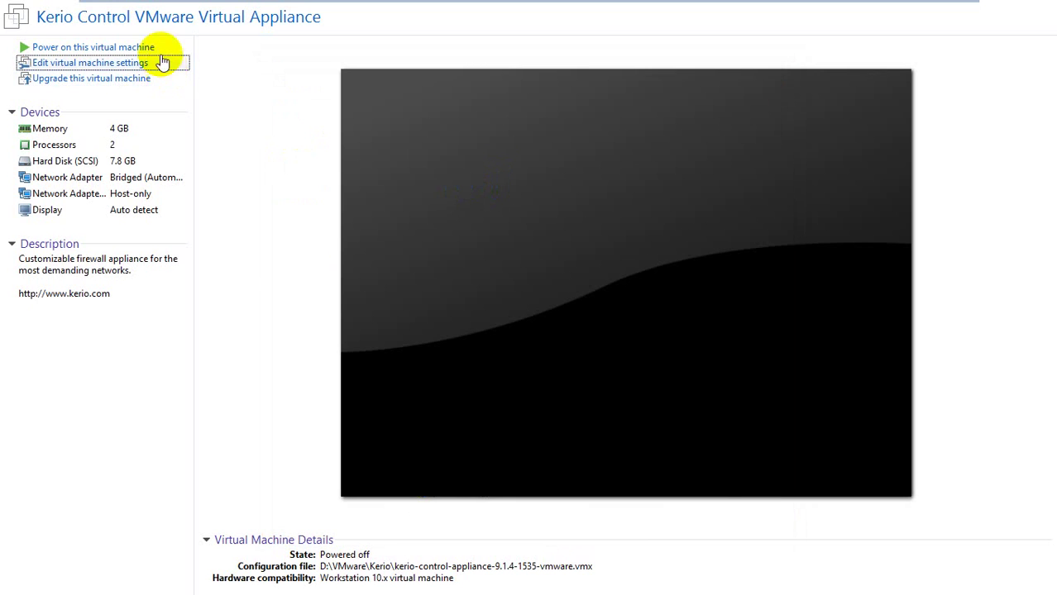
Reopen the VM settings and show the first network adapter's Bridged connection
click(161, 10)
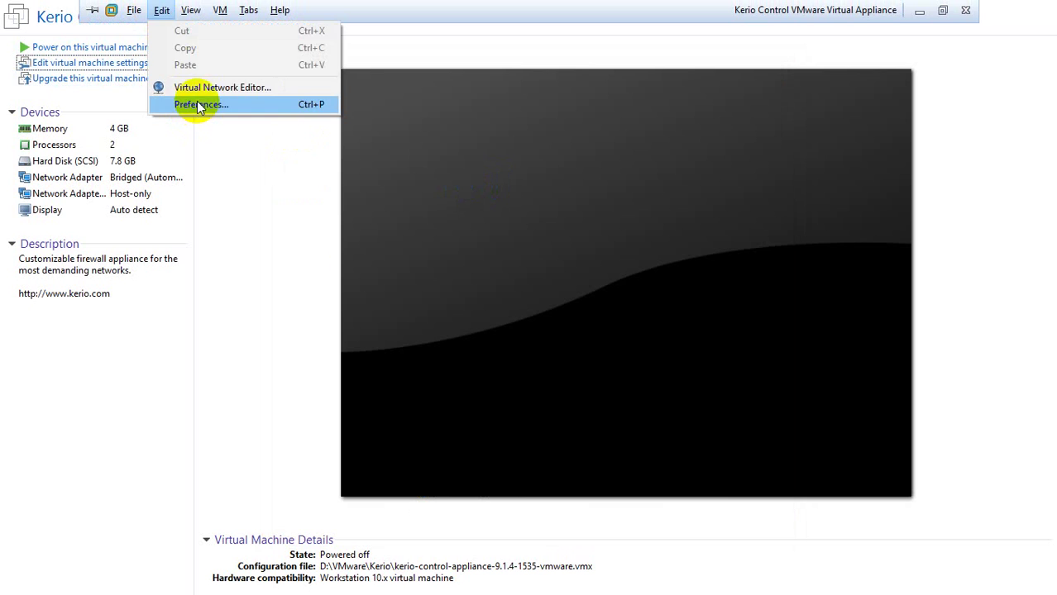
mouse_move(220, 10)
click(273, 210)
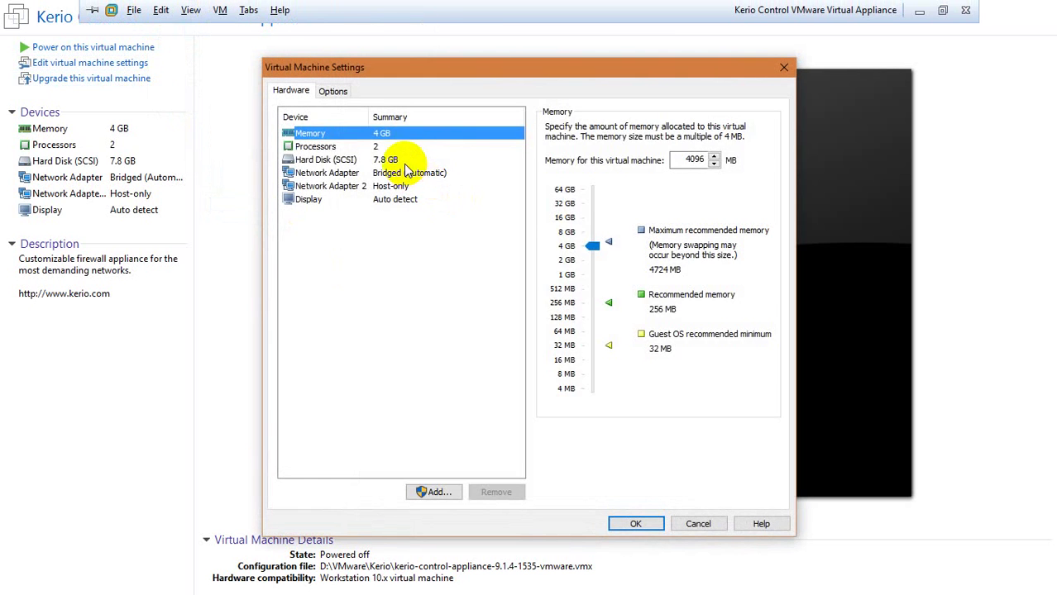
click(405, 163)
click(407, 172)
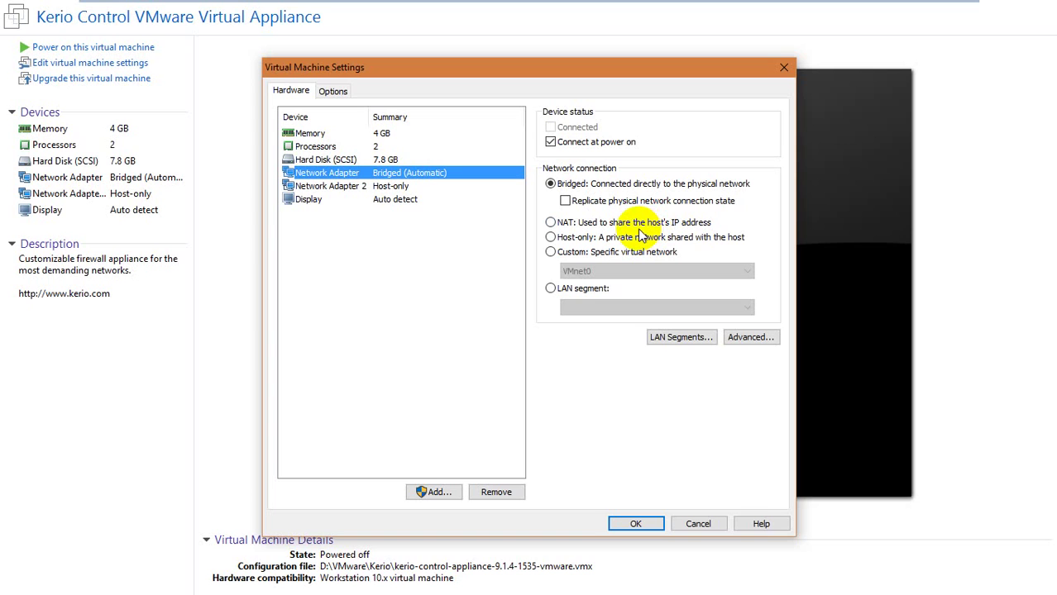
Set Network Adapter to NAT and Network Adapter 2 to Custom VMnet2 (Host-only), then save
click(635, 222)
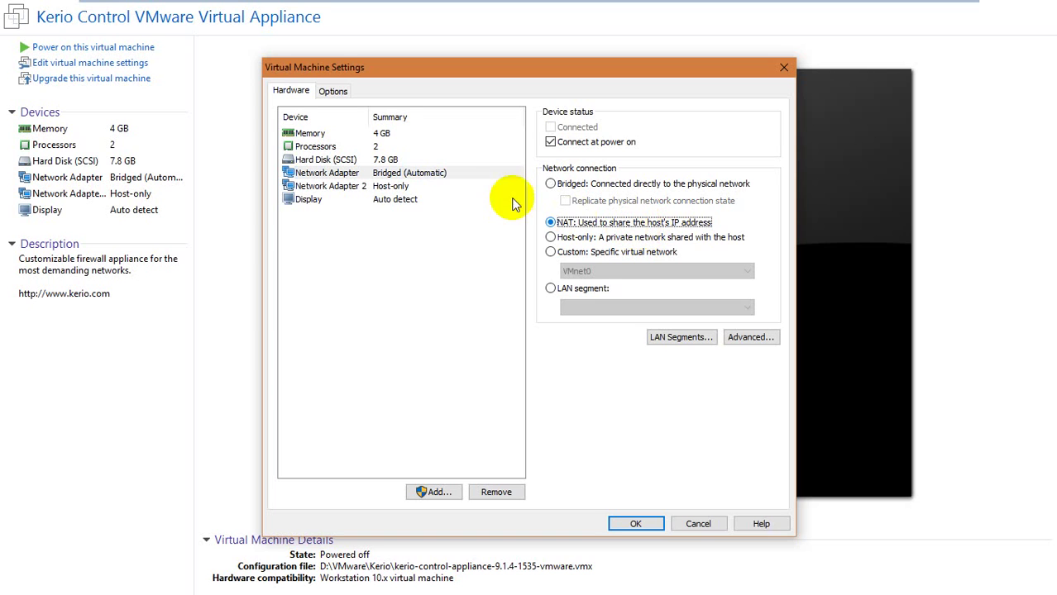
click(455, 186)
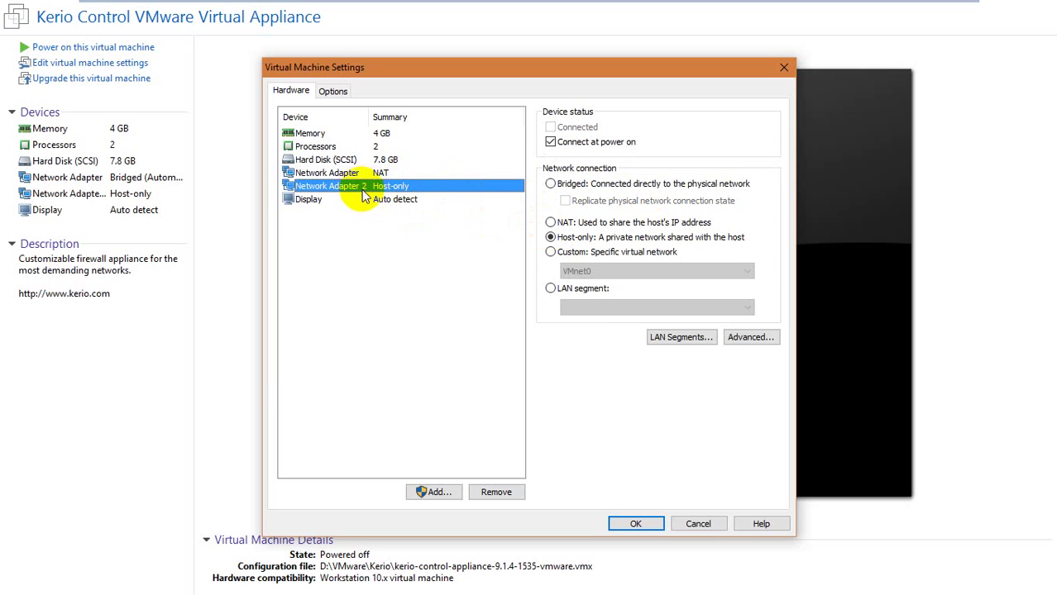
click(570, 252)
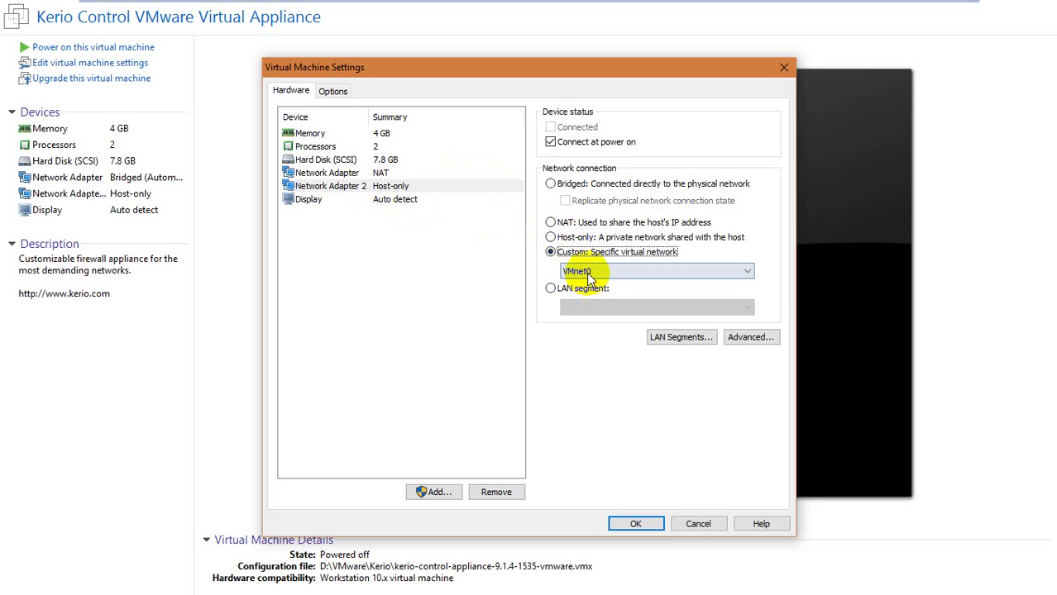
click(579, 272)
click(597, 305)
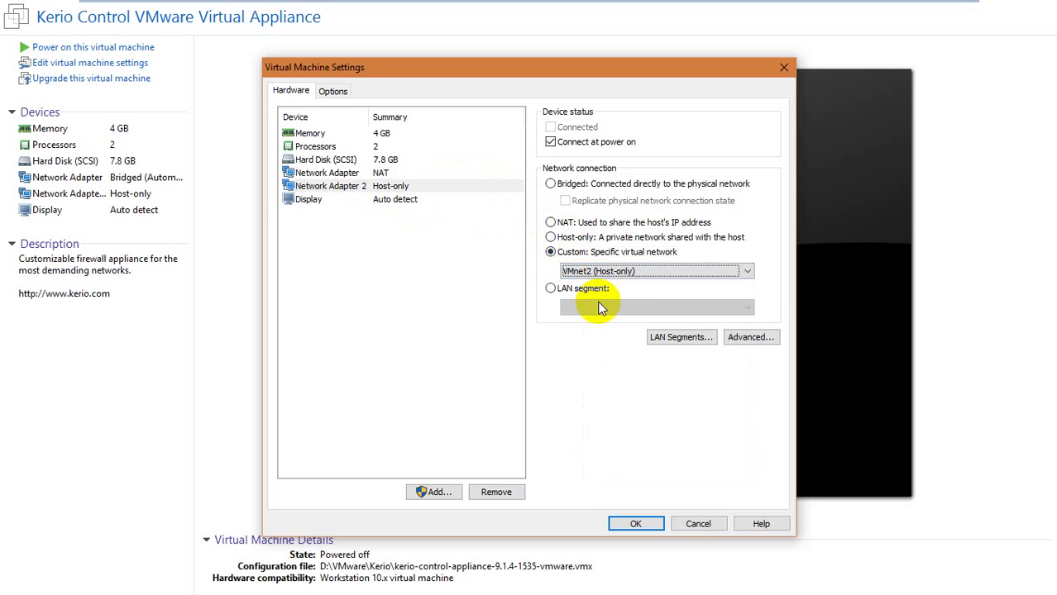
click(622, 523)
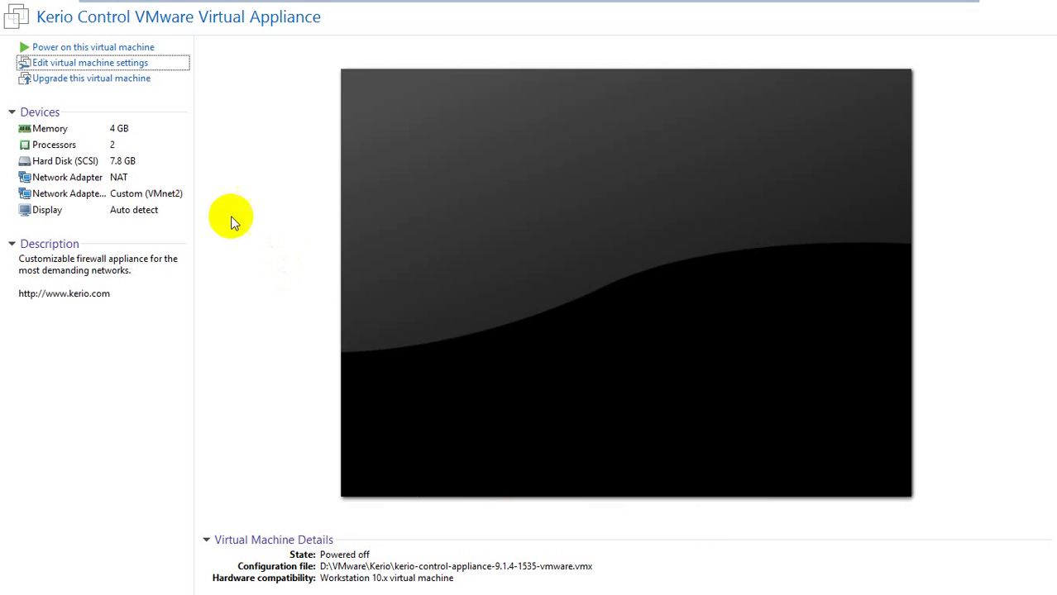
click(162, 10)
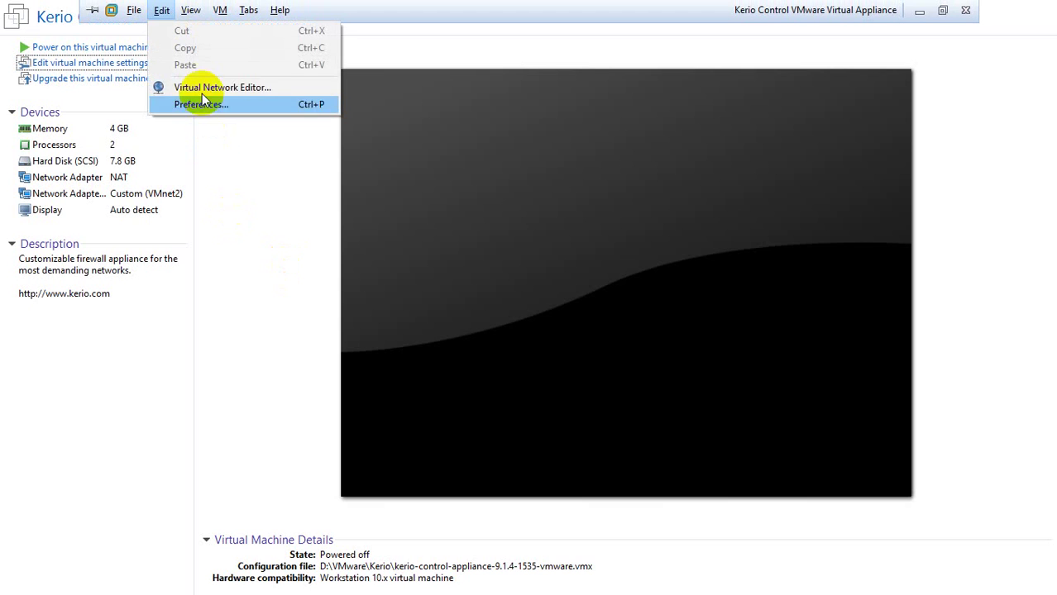
In the Virtual Network Editor, unlock admin editing and keep VMnet2 host-only with local DHCP off
click(195, 87)
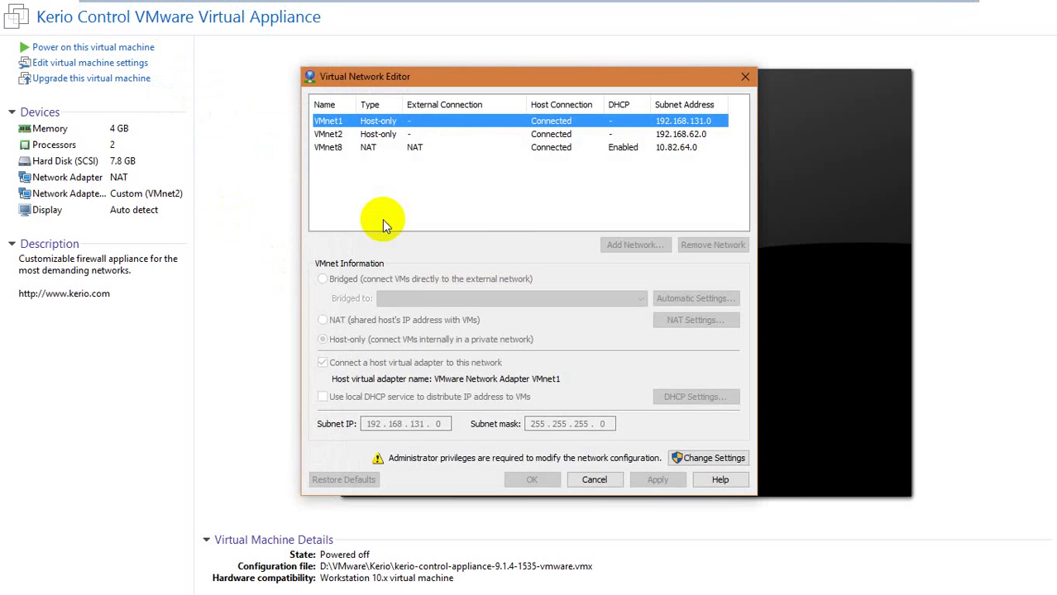
click(709, 458)
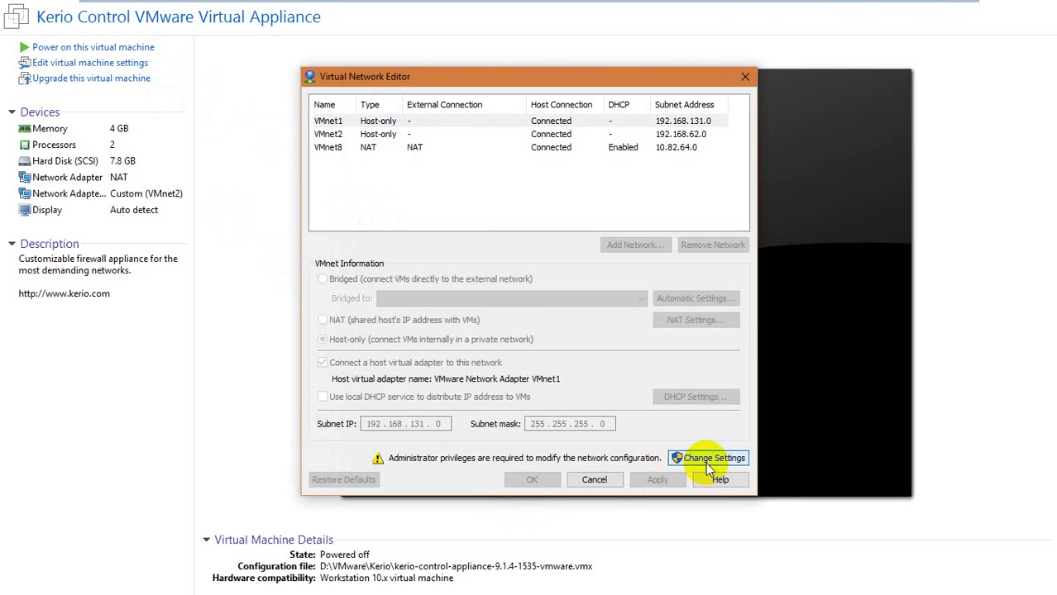
key(alt+Tab)
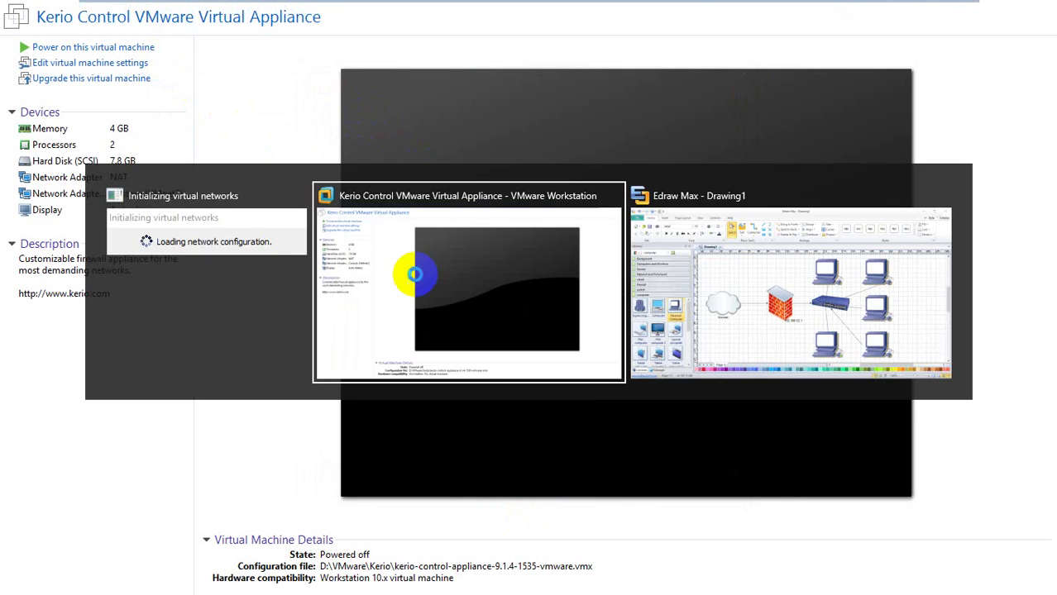
click(414, 274)
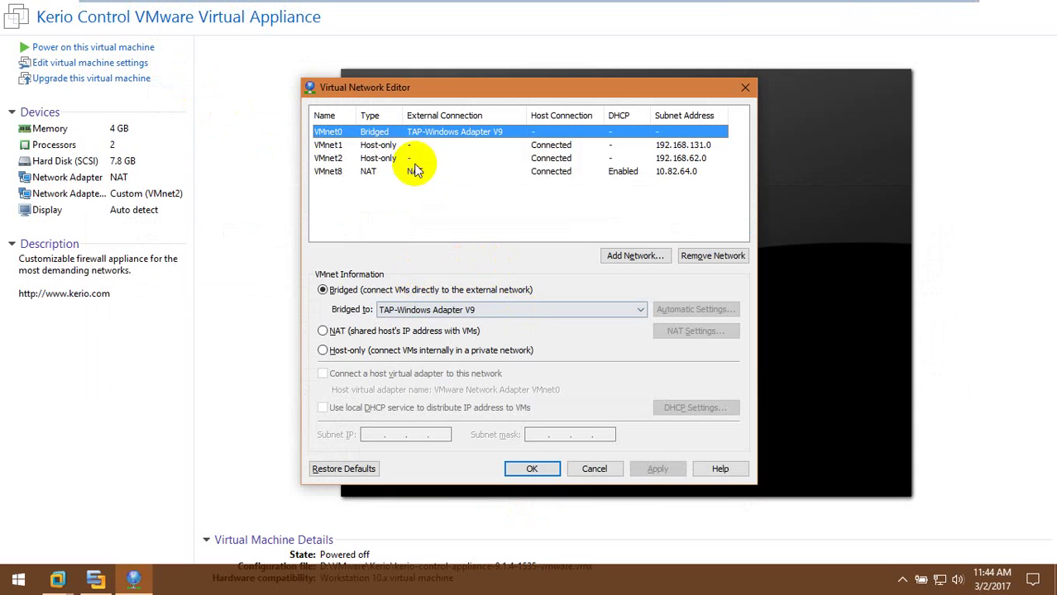
click(321, 160)
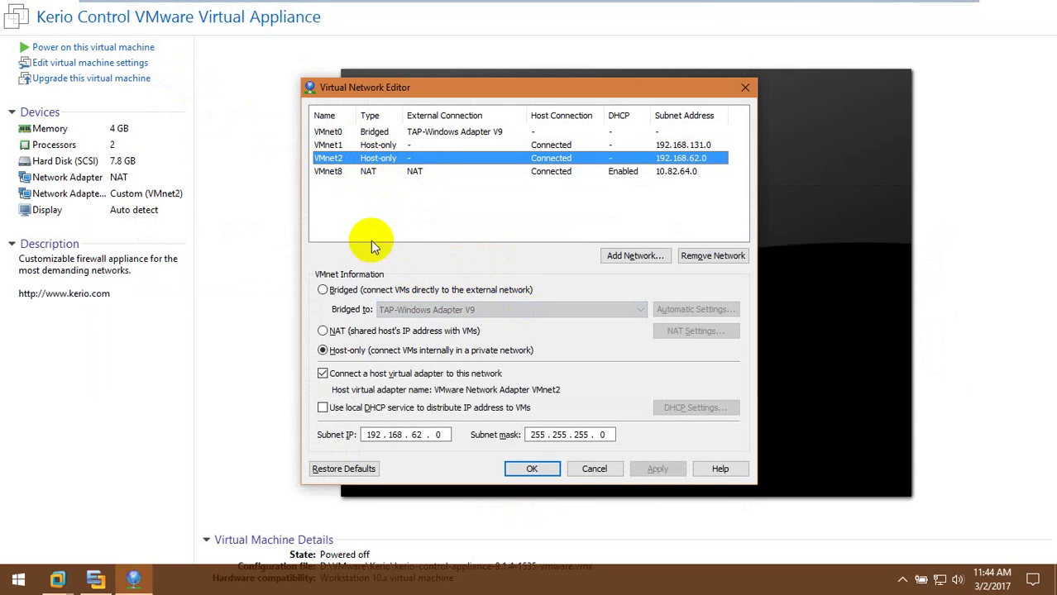
click(323, 408)
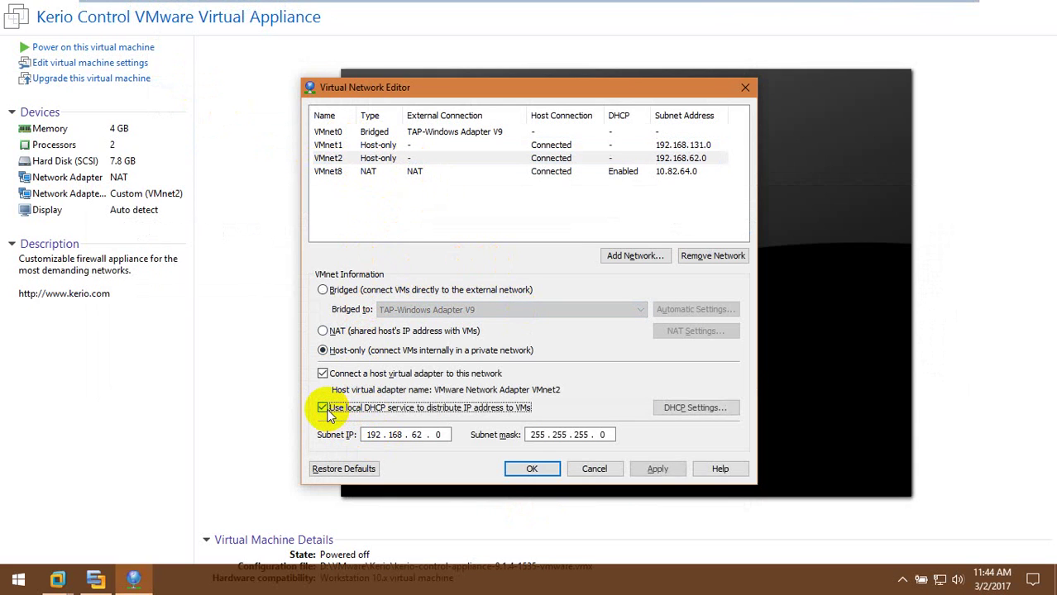
click(538, 468)
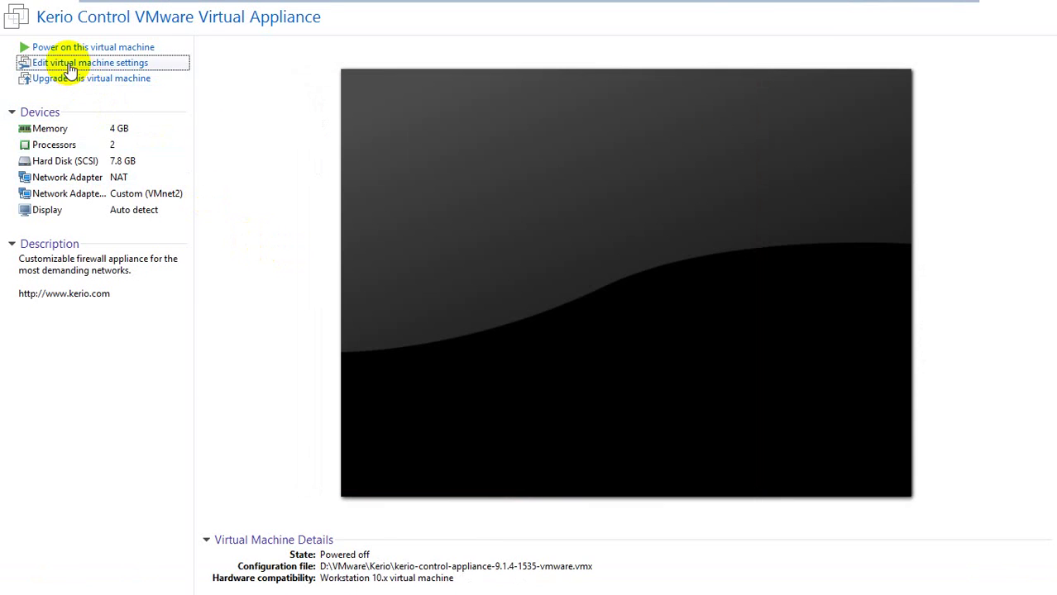
click(71, 64)
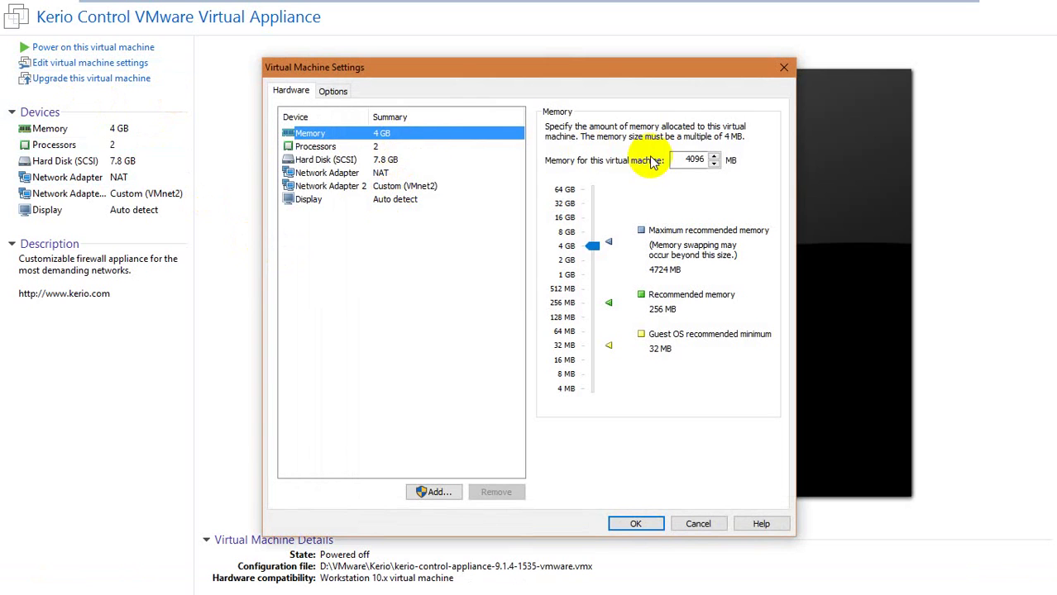
Lower the Kerio VM to 1 GB memory and 1 processor, save, and recheck the settings
drag(593, 245, 593, 267)
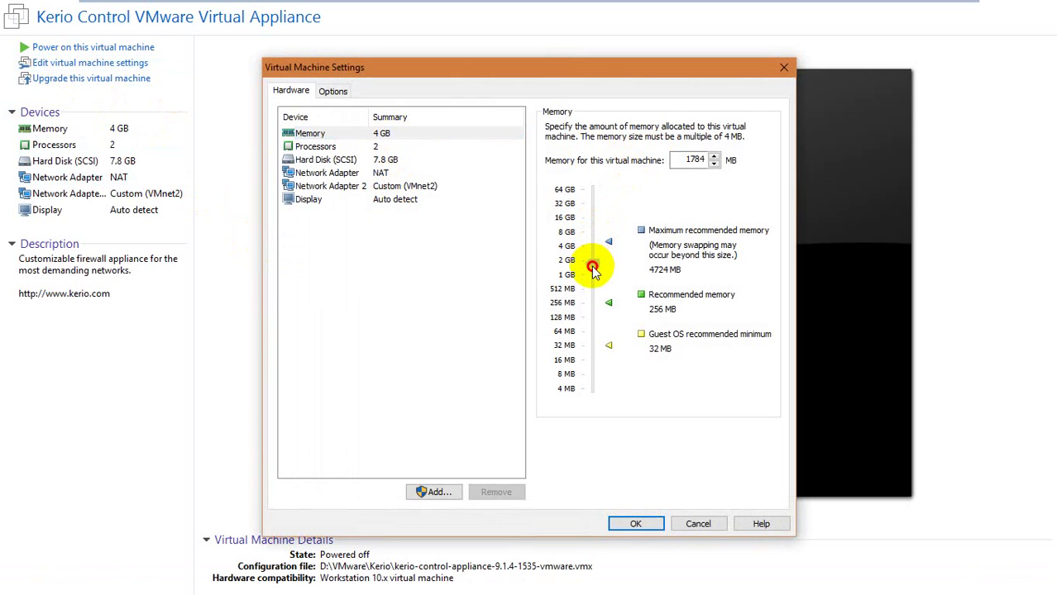
click(448, 146)
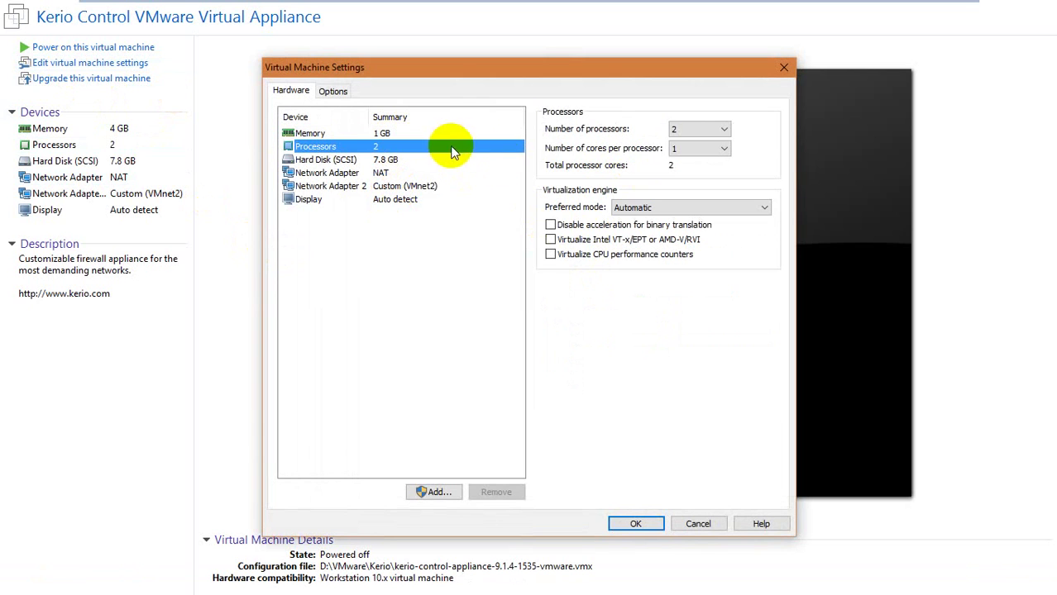
click(678, 125)
click(685, 148)
click(679, 130)
click(683, 142)
click(655, 530)
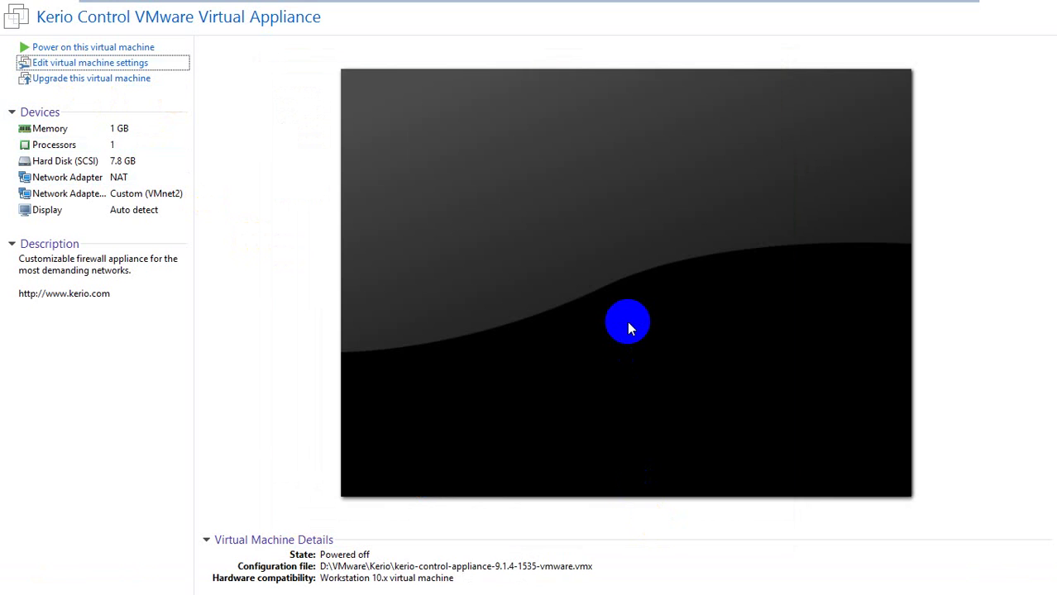
key(ctrl+d)
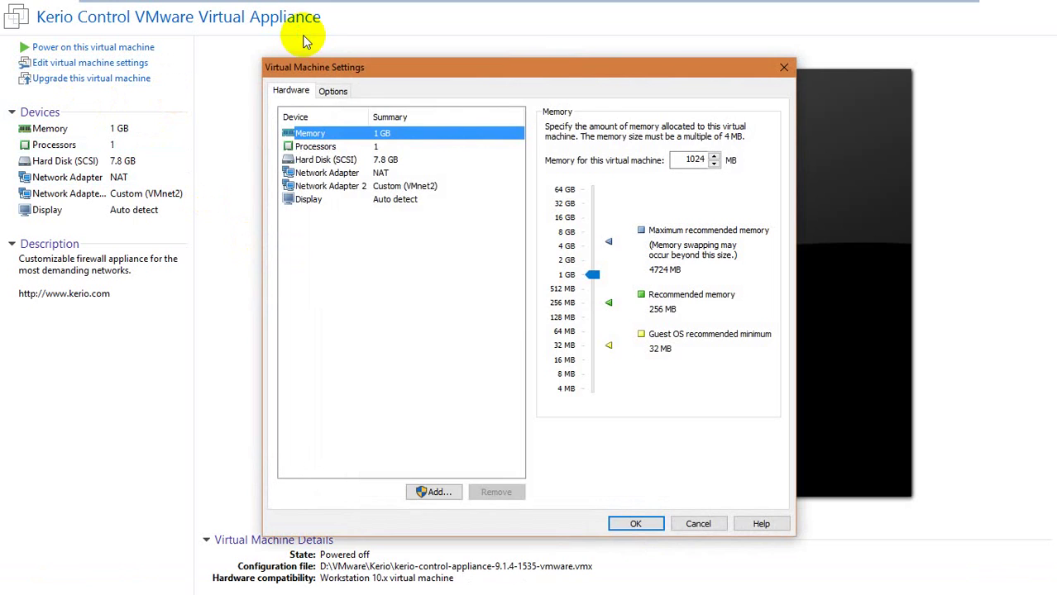
key(Escape)
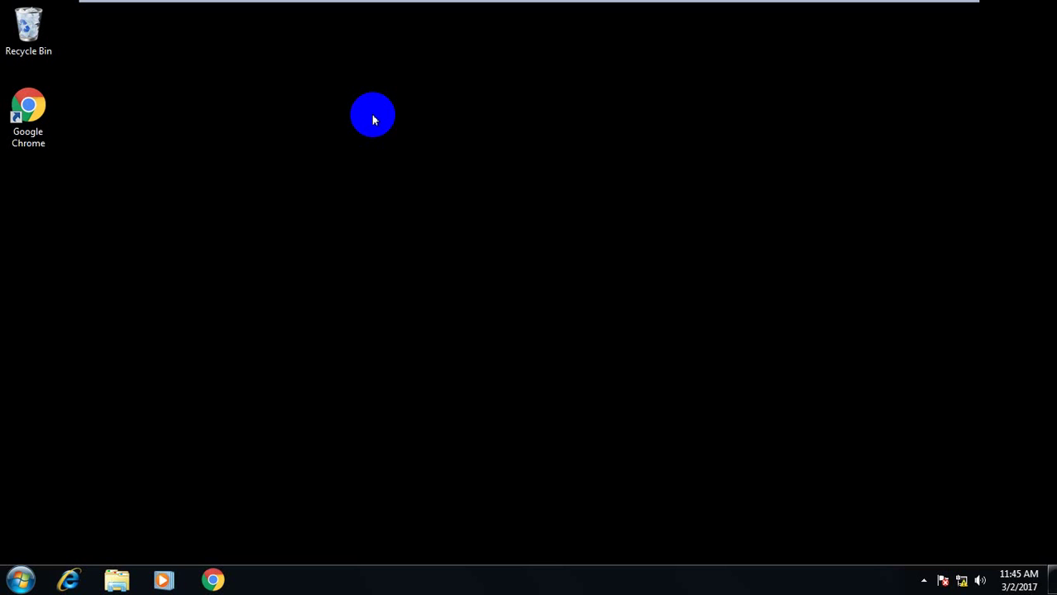
mouse_move(255, 4)
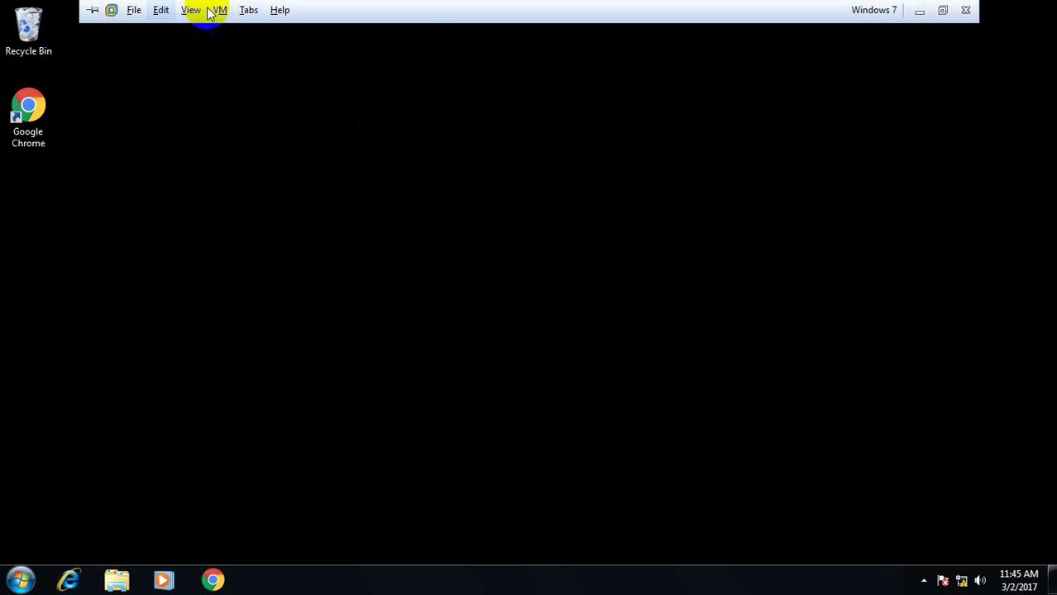
click(220, 10)
click(278, 204)
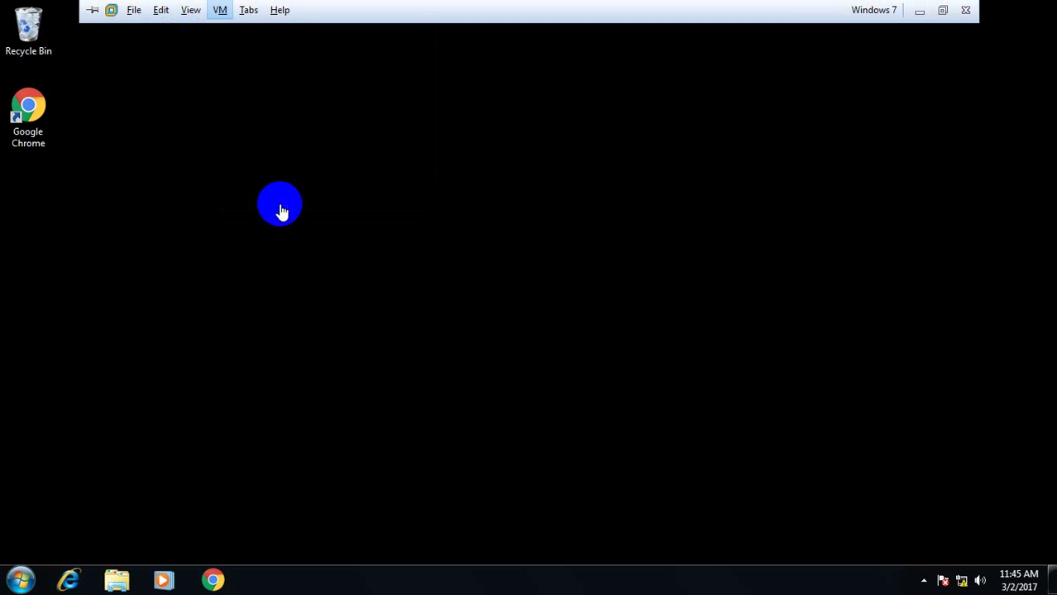
click(382, 186)
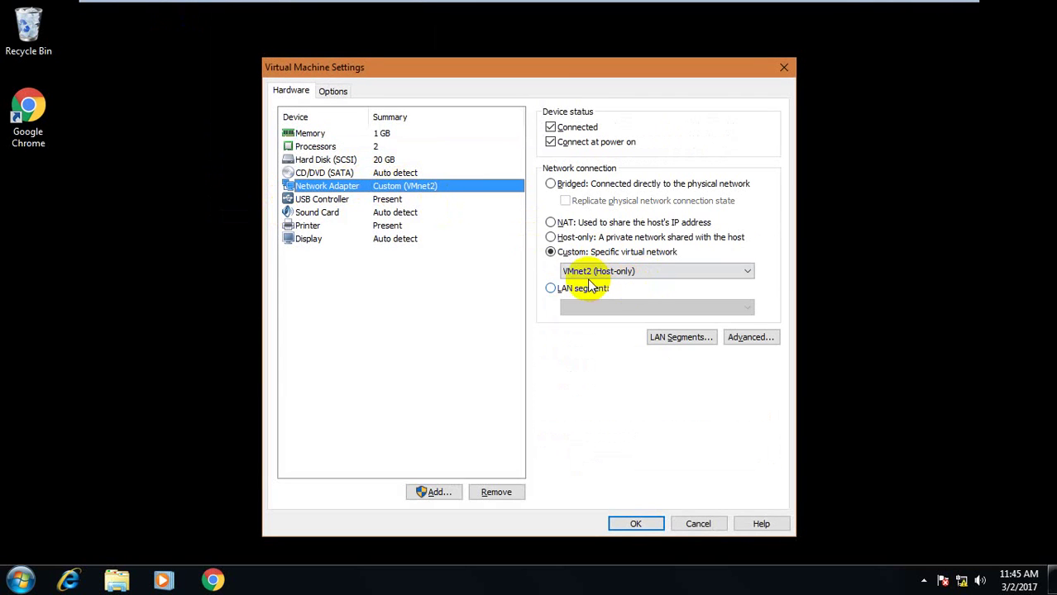
click(716, 524)
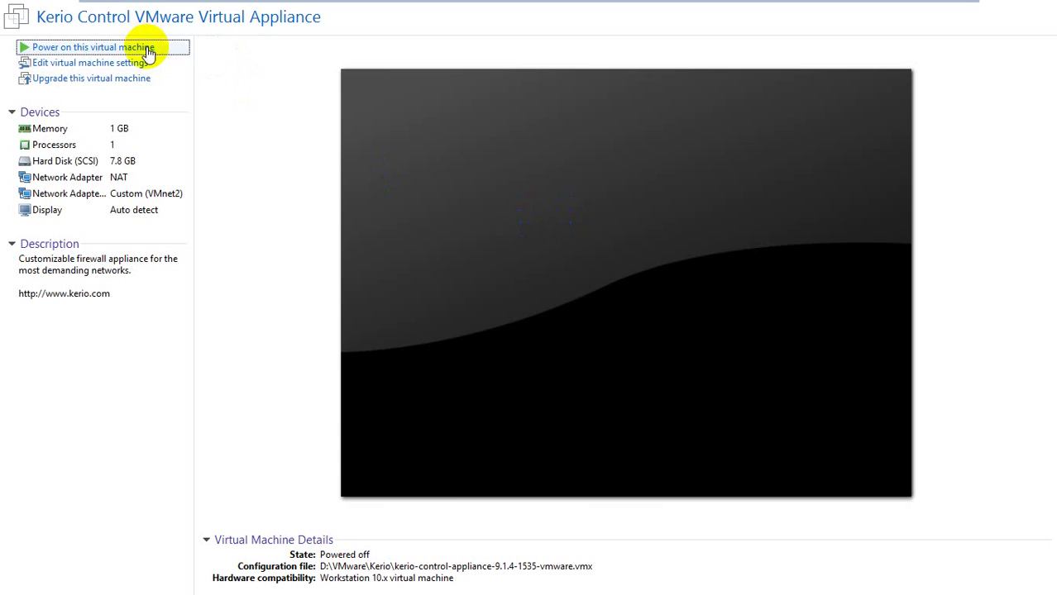
click(147, 47)
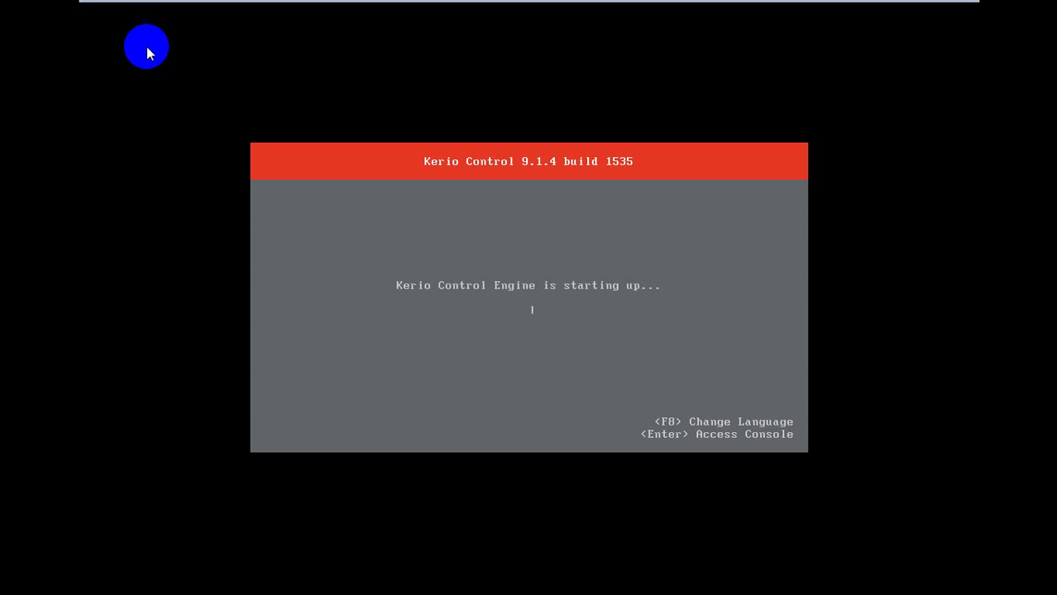
click(679, 335)
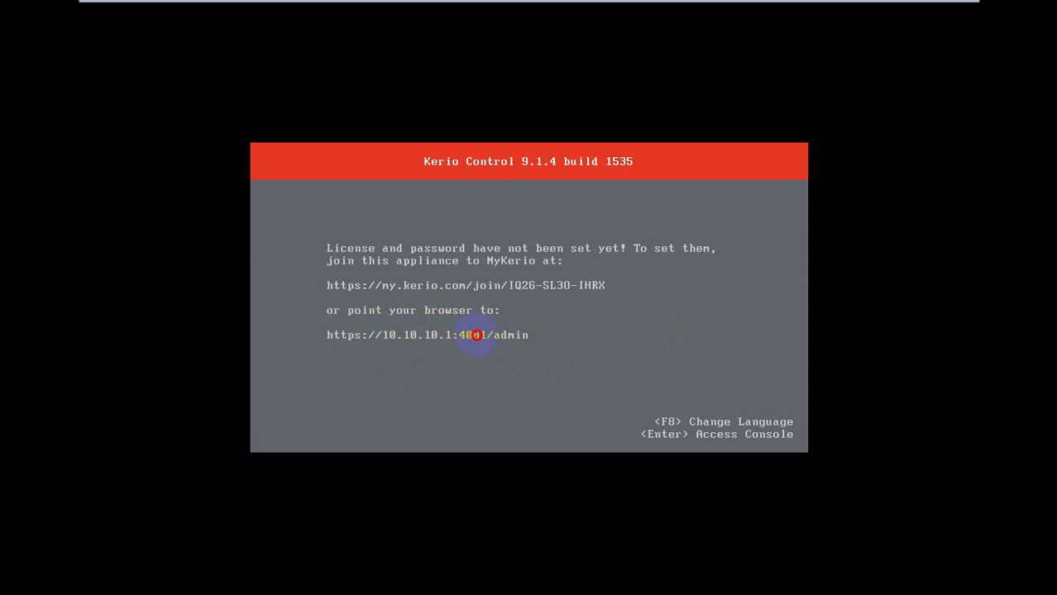
Look over the WAN interface's address assignment options in Network Configuration, leaving it on DHCP
key(Return)
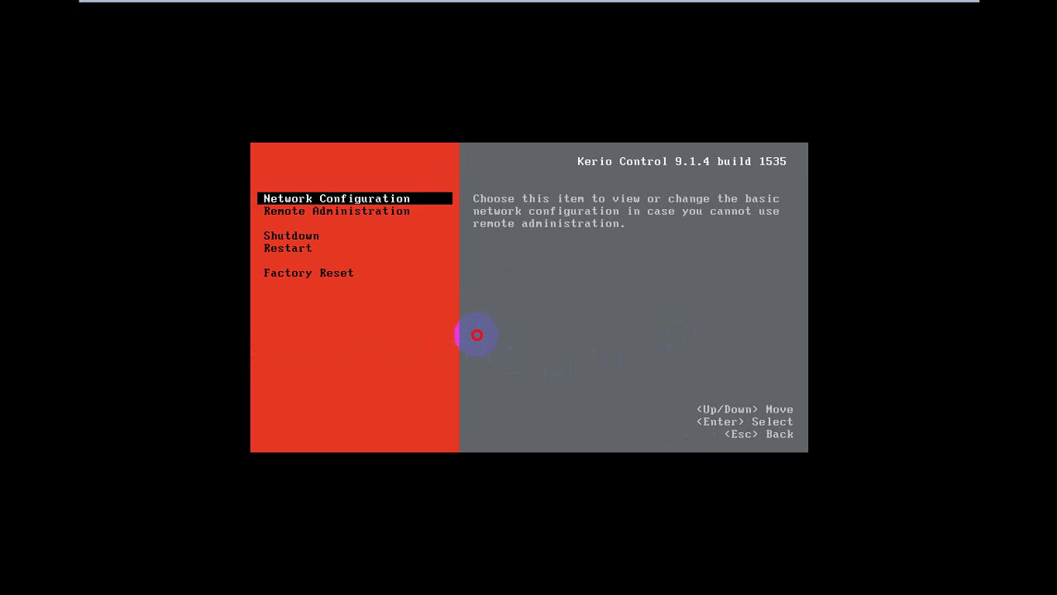
key(Return)
key(Down)
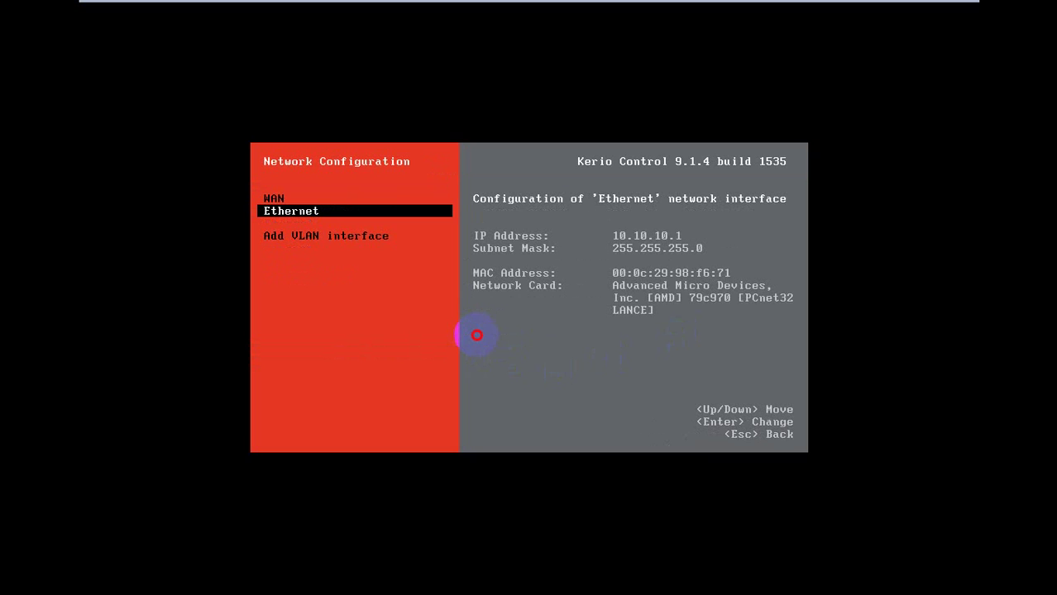
key(Up)
key(Down)
key(Up)
key(Down)
key(Up)
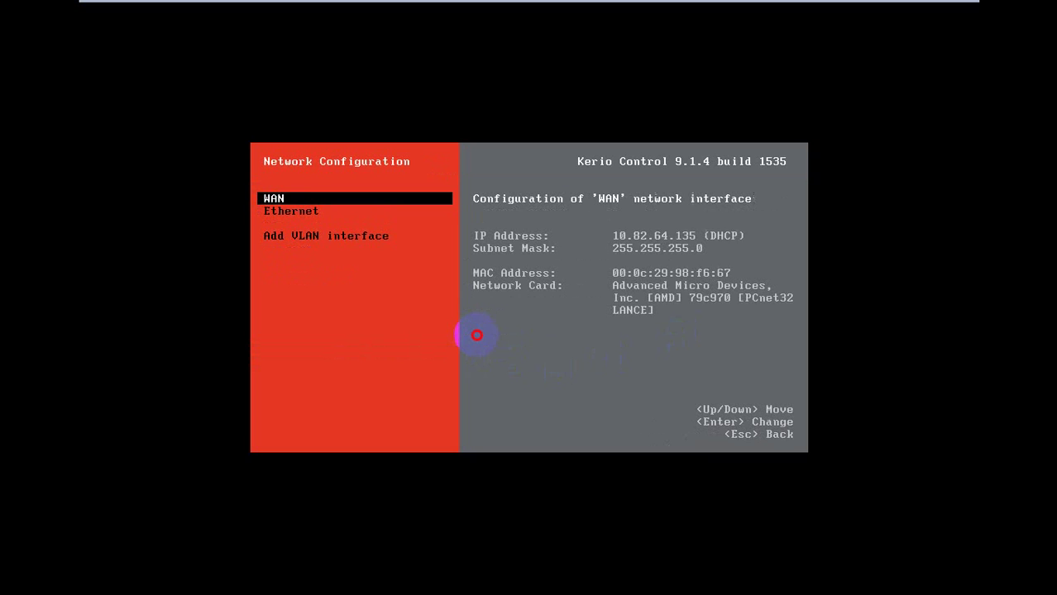
key(Return)
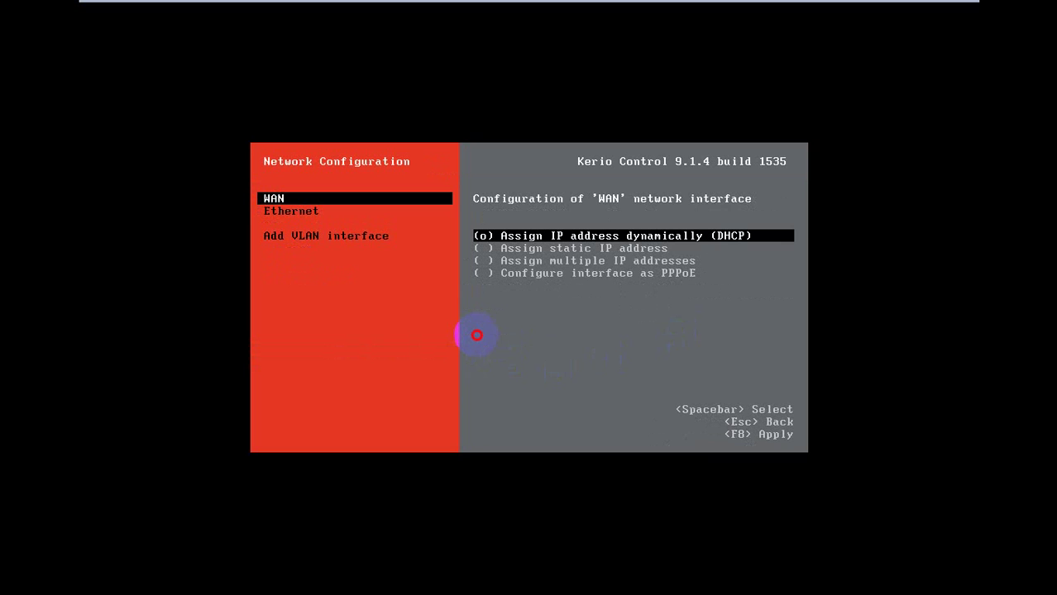
key(Down)
key(Up)
key(Escape)
Replace the Ethernet interface's 10.10.10.1 address with static 192.168.62.1 and apply the change
key(Return)
key(Down)
key(Up)
key(Return)
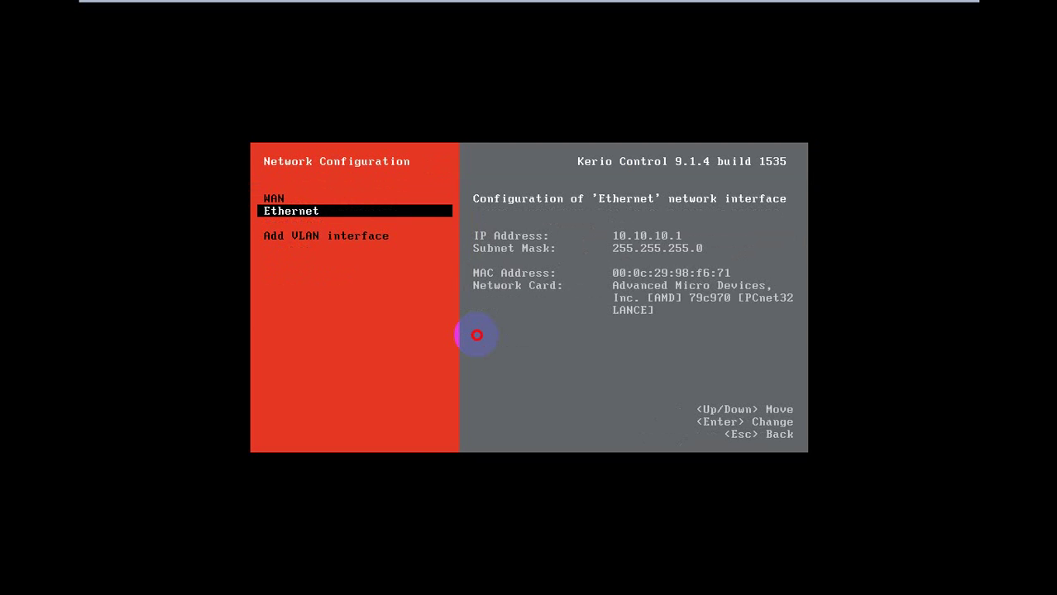
key(Return)
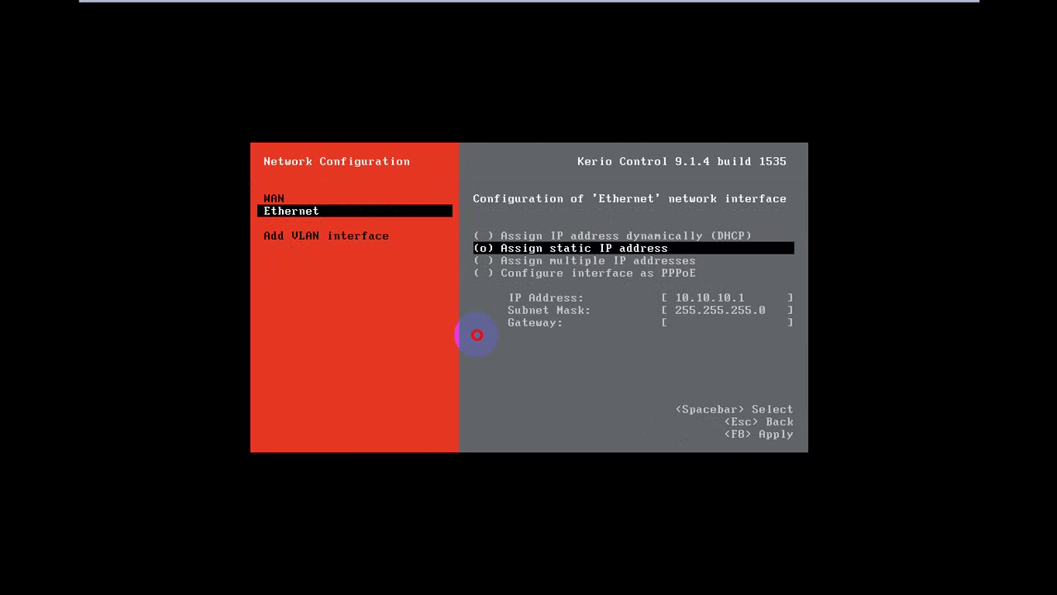
key(Down)
key(Down)
key(Down)
key(BackSpace)
text(192.1)
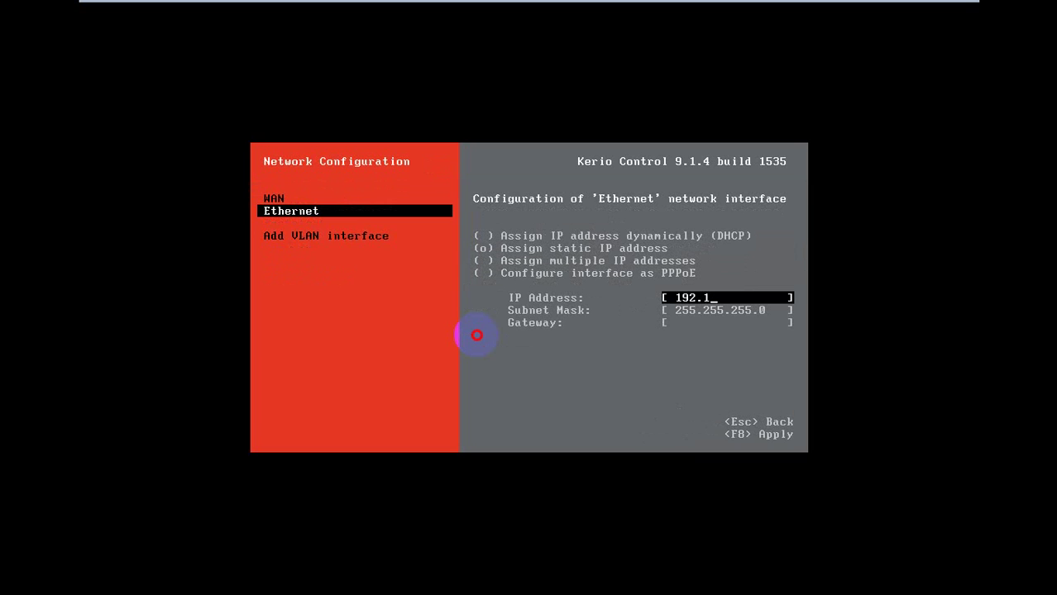
text(68.62.1)
key(Down)
key(Down)
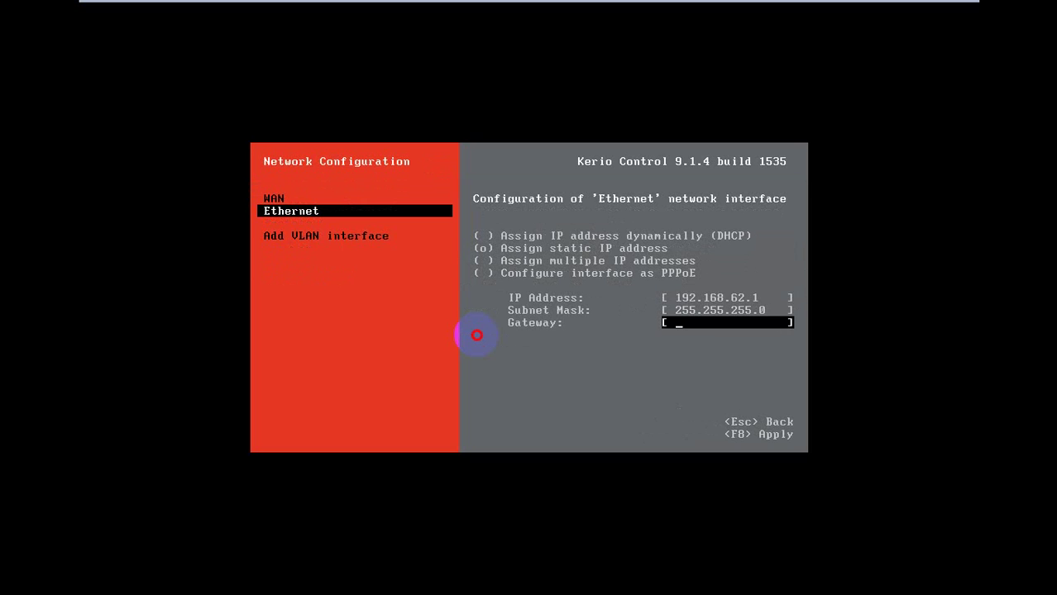
key(F8)
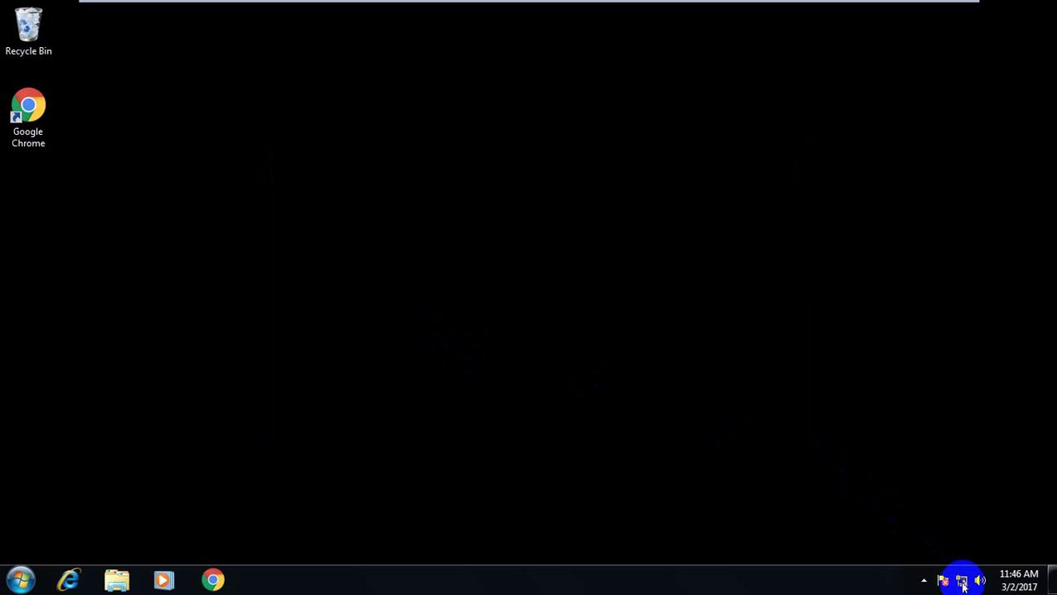
click(961, 583)
right_click(961, 582)
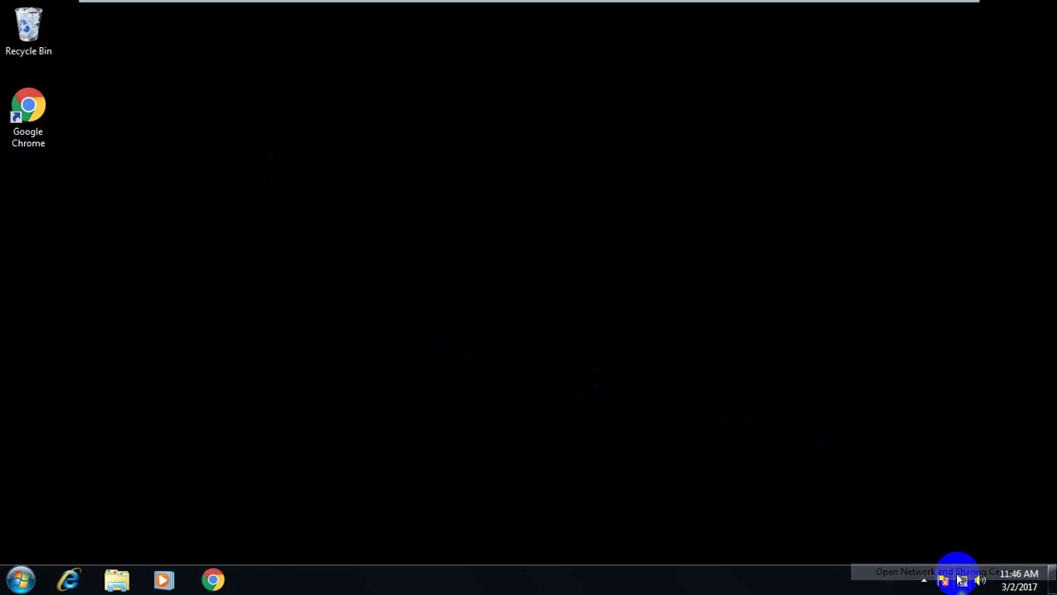
click(959, 576)
click(705, 249)
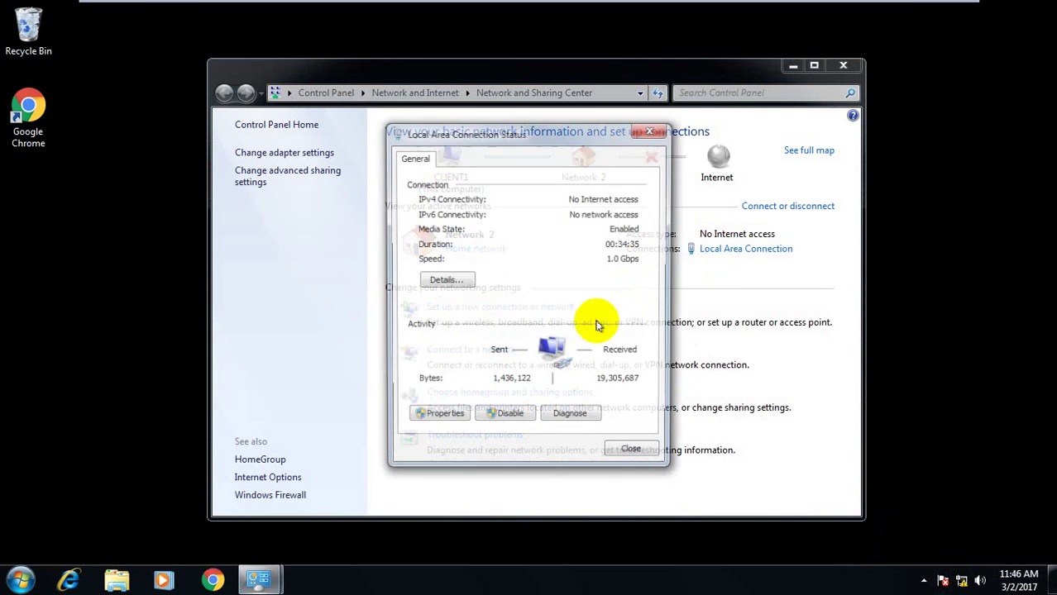
click(460, 279)
click(515, 270)
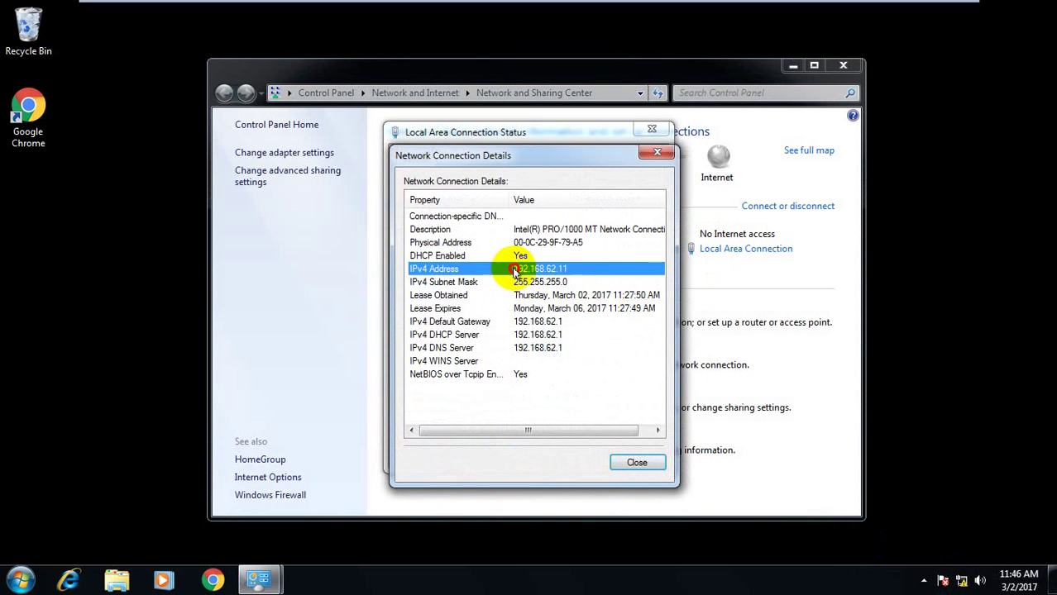
key(Escape)
key(Escape)
key(alt+F4)
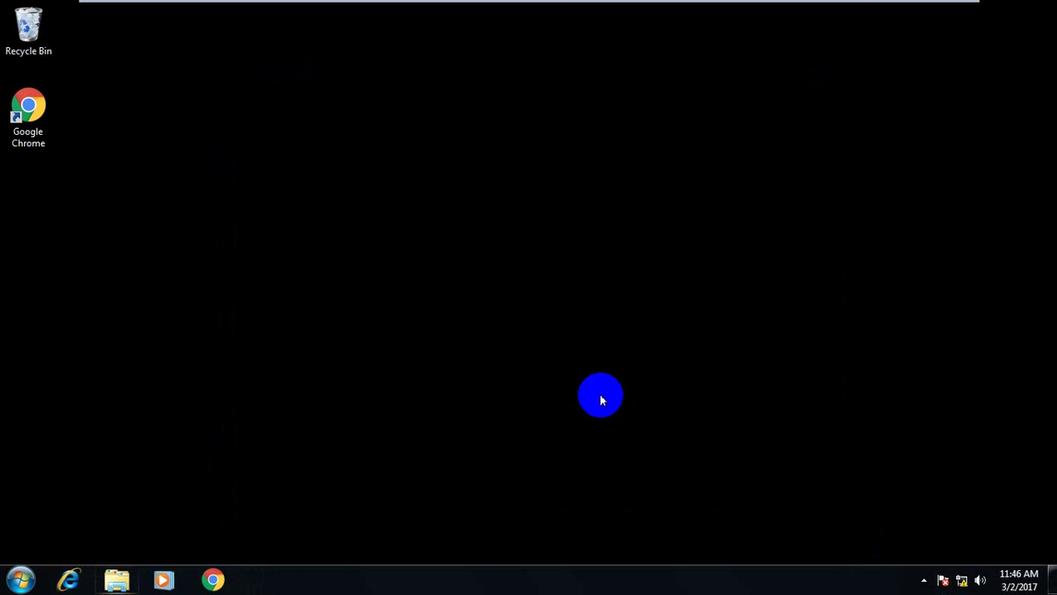
Launch Chrome and enter https in the address bar, picking the Kerio Control admin suggestion
click(213, 580)
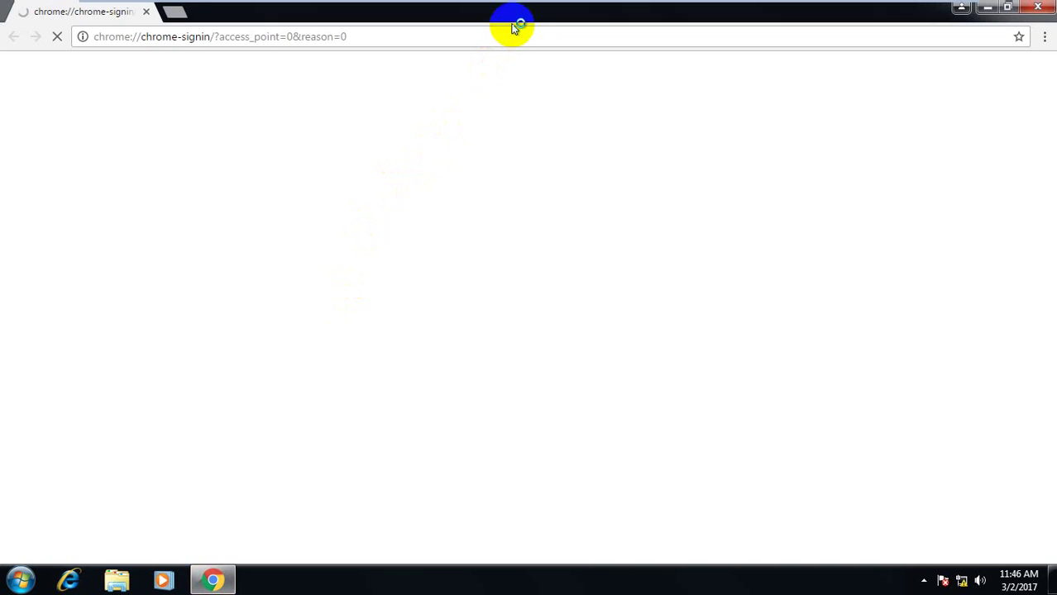
click(518, 36)
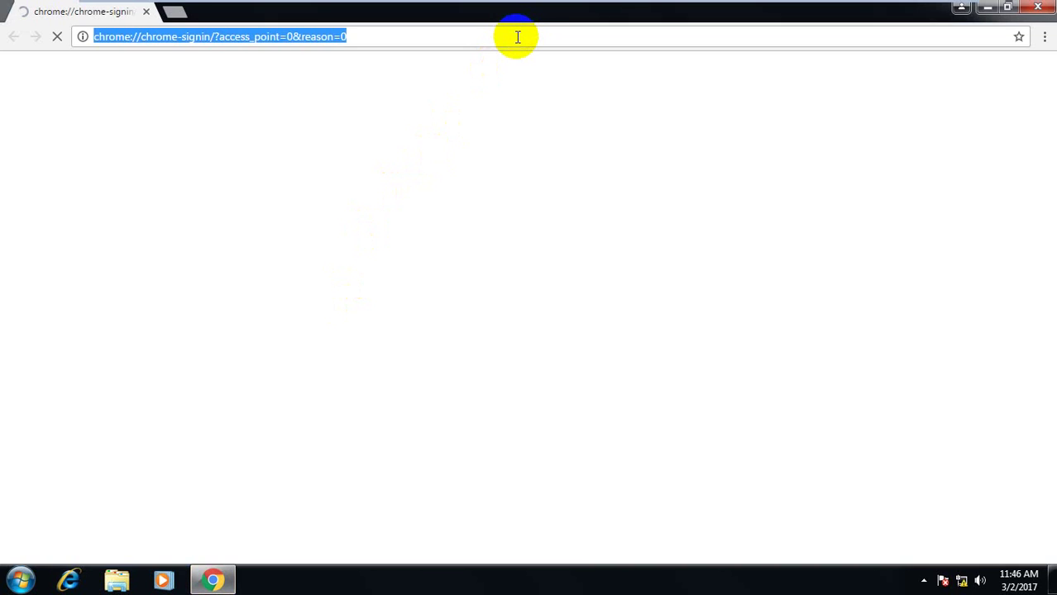
text(https//)
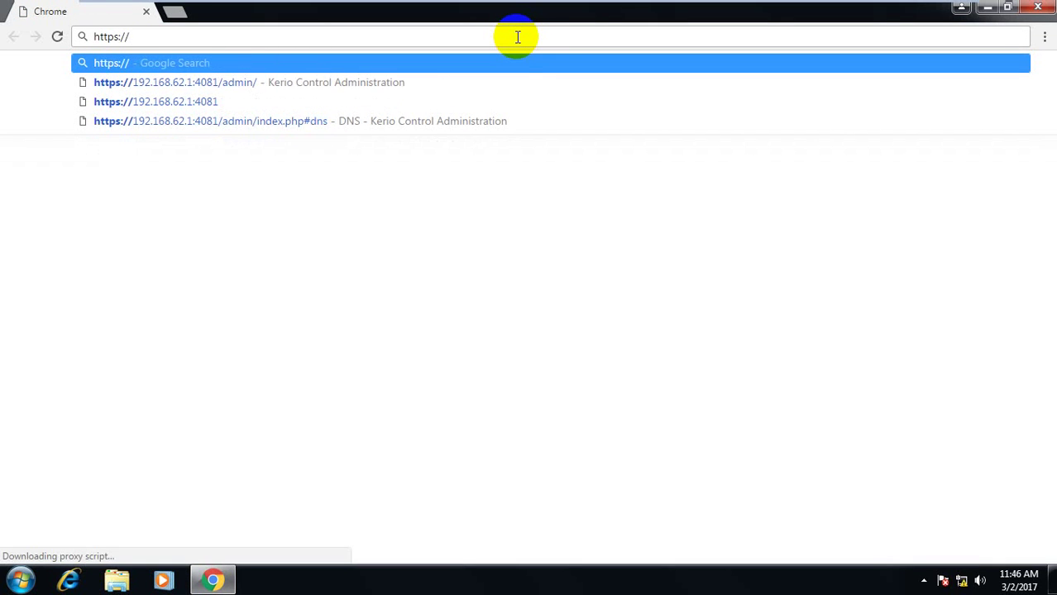
key(Down)
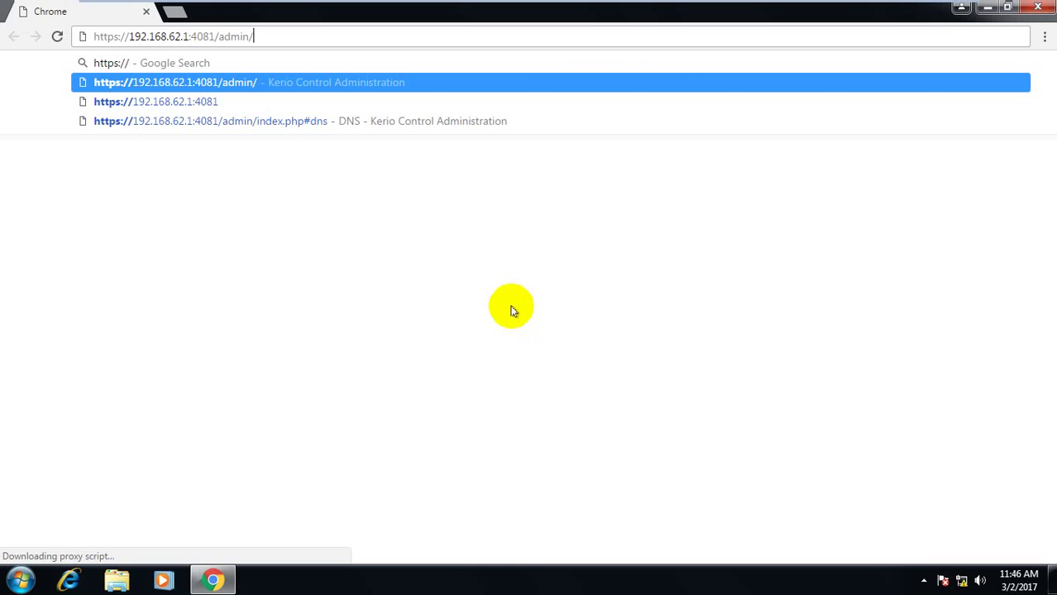
Load the Kerio admin address, then view the console's Network Configuration showing Ethernet at 192.168.62.1
key(Return)
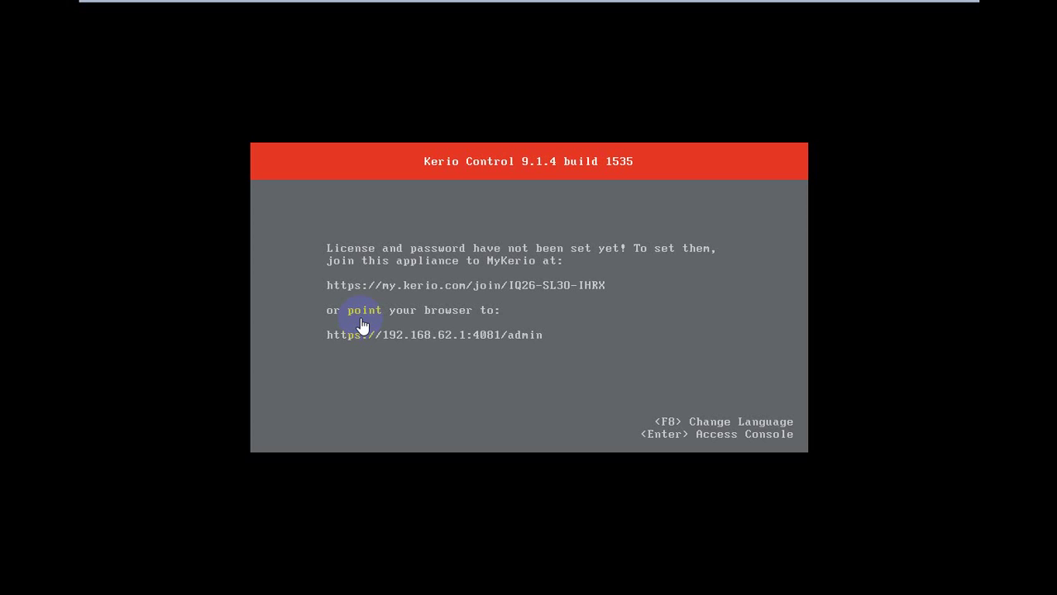
click(378, 315)
key(Return)
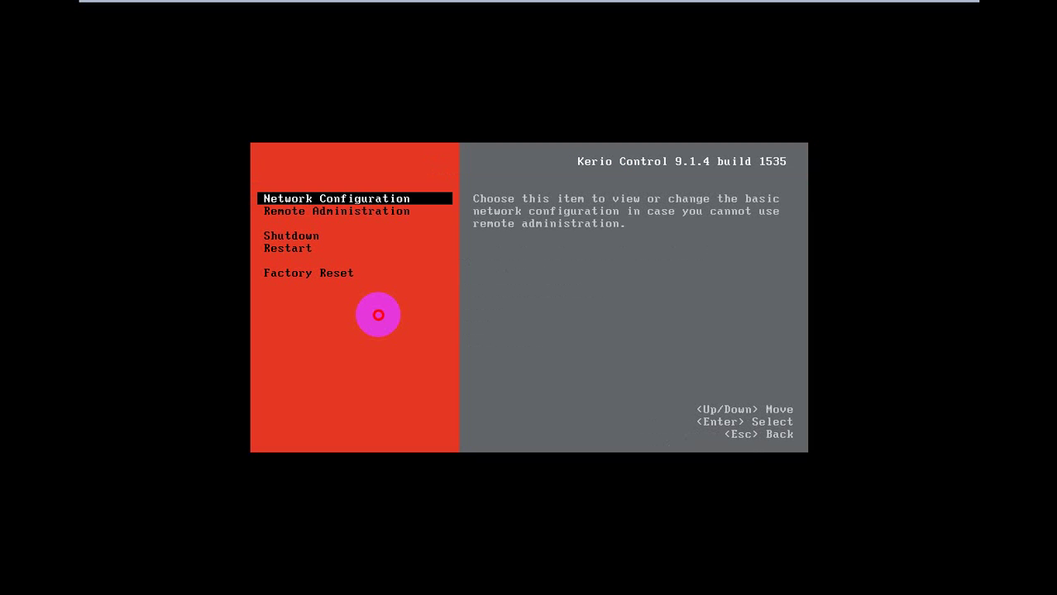
key(Return)
key(Down)
key(Up)
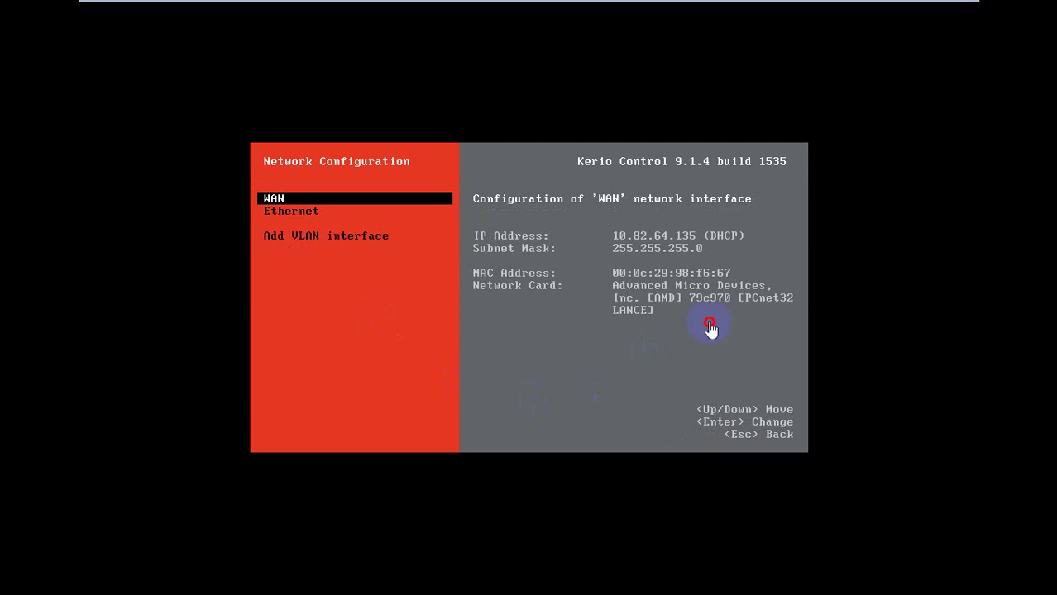
click(727, 275)
key(Down)
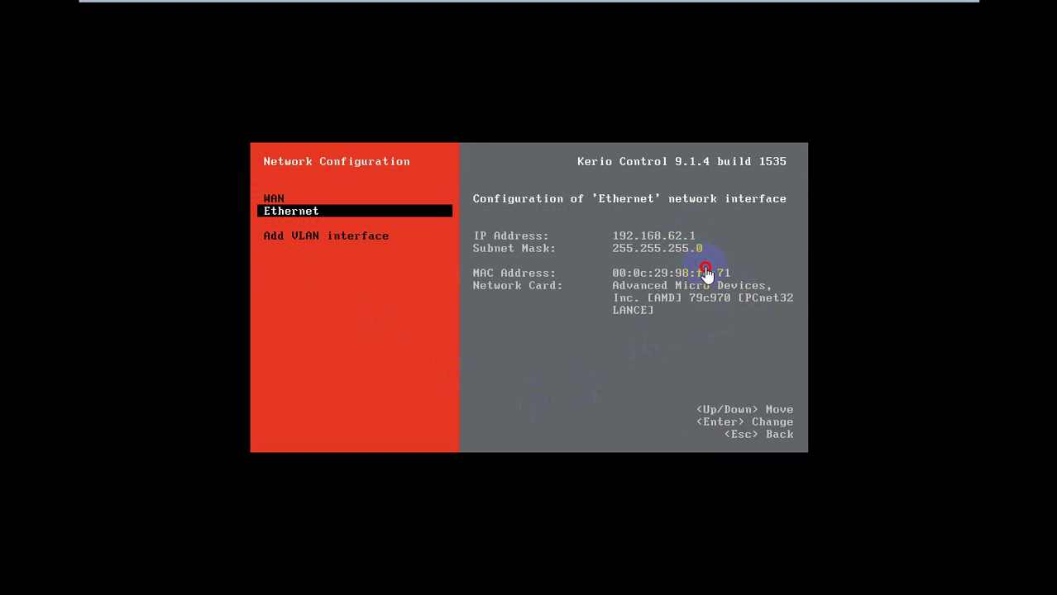
mouse_move(160, 4)
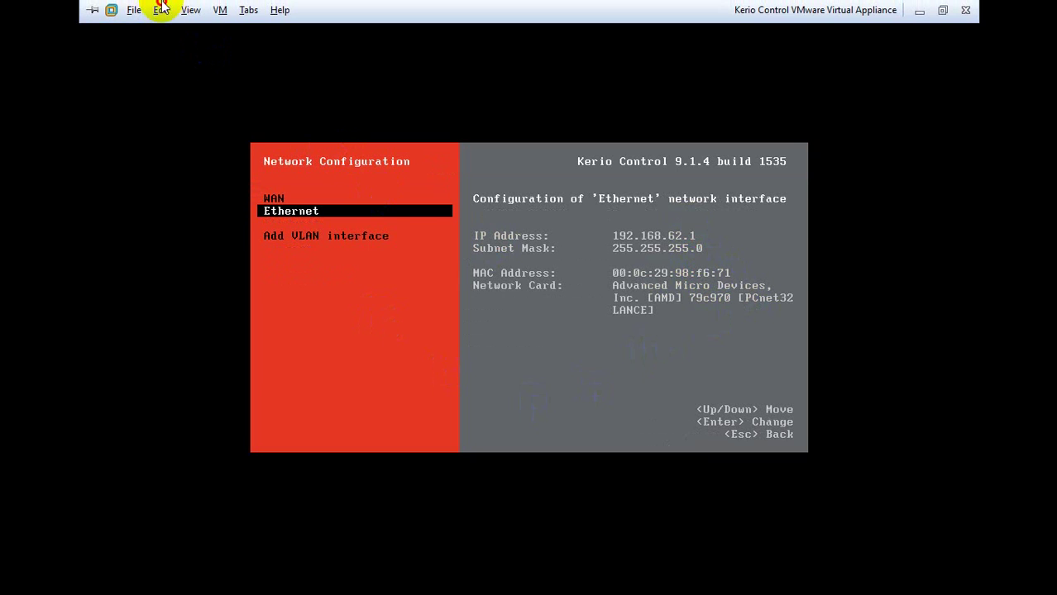
click(220, 10)
click(283, 207)
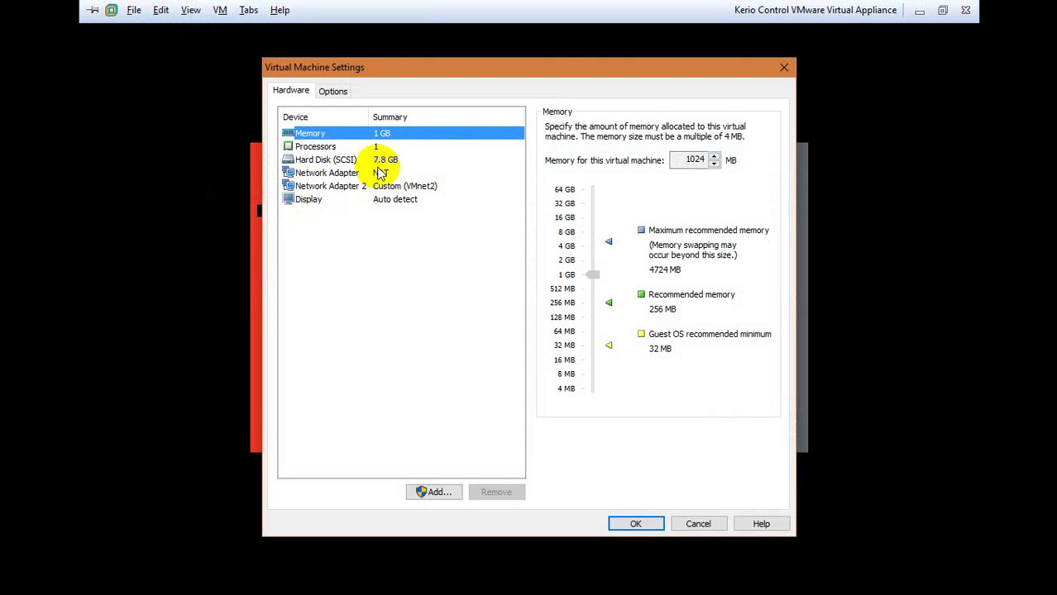
click(430, 172)
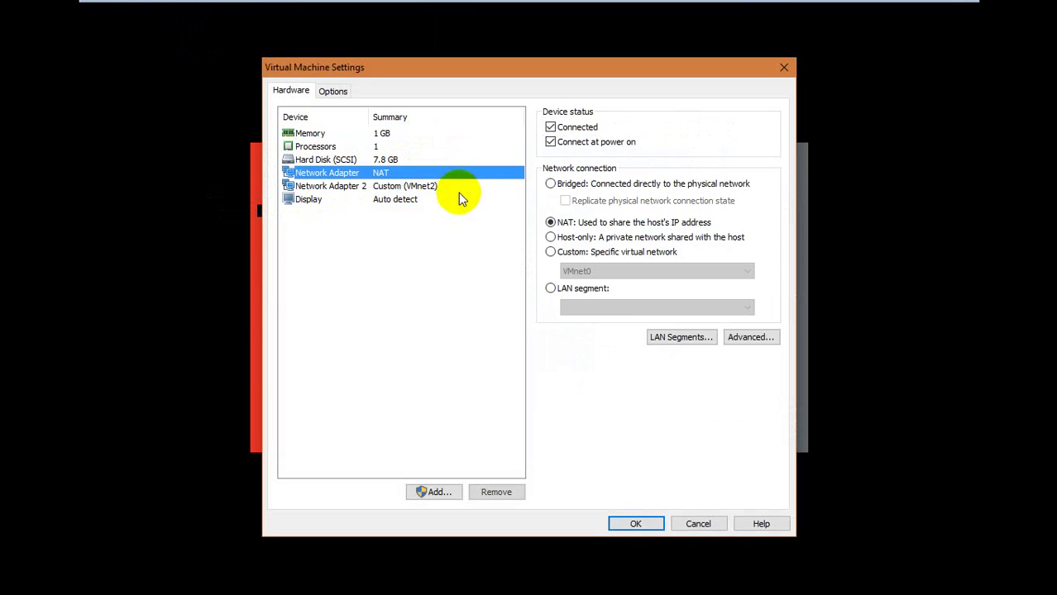
click(764, 338)
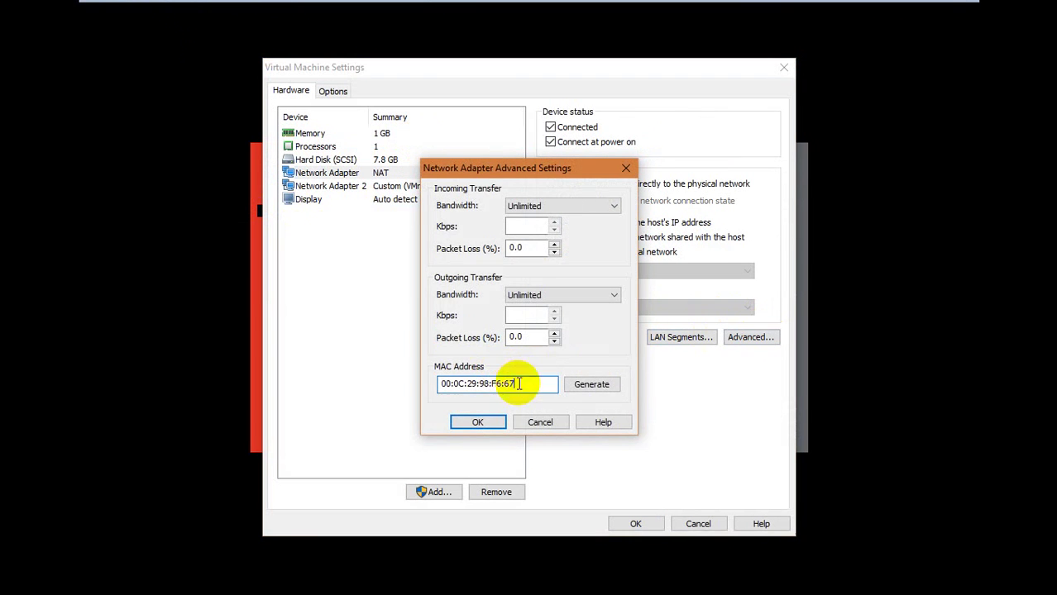
key(Escape)
click(425, 186)
click(750, 337)
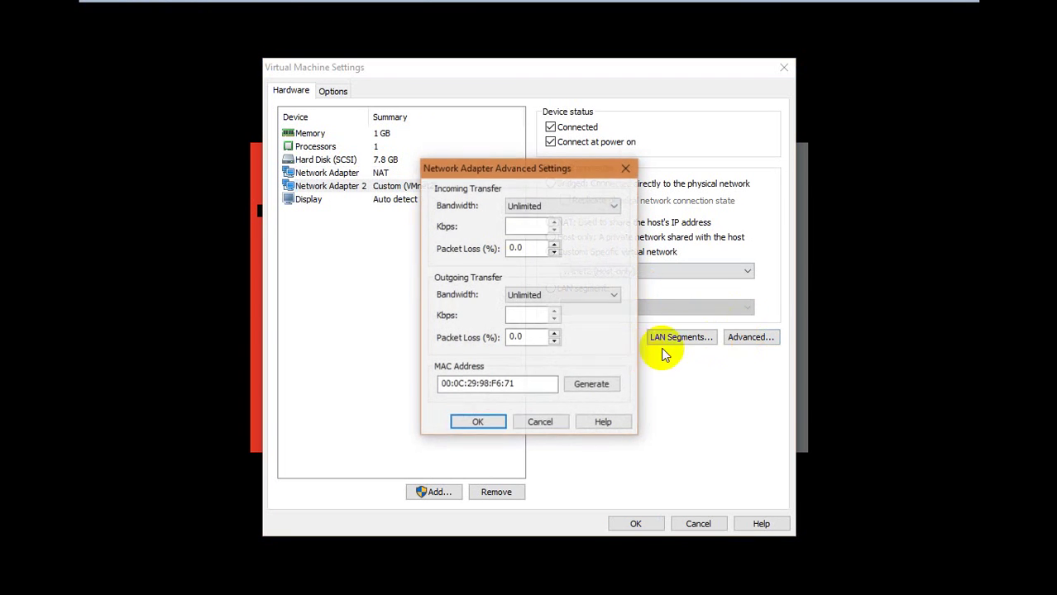
click(539, 422)
click(692, 520)
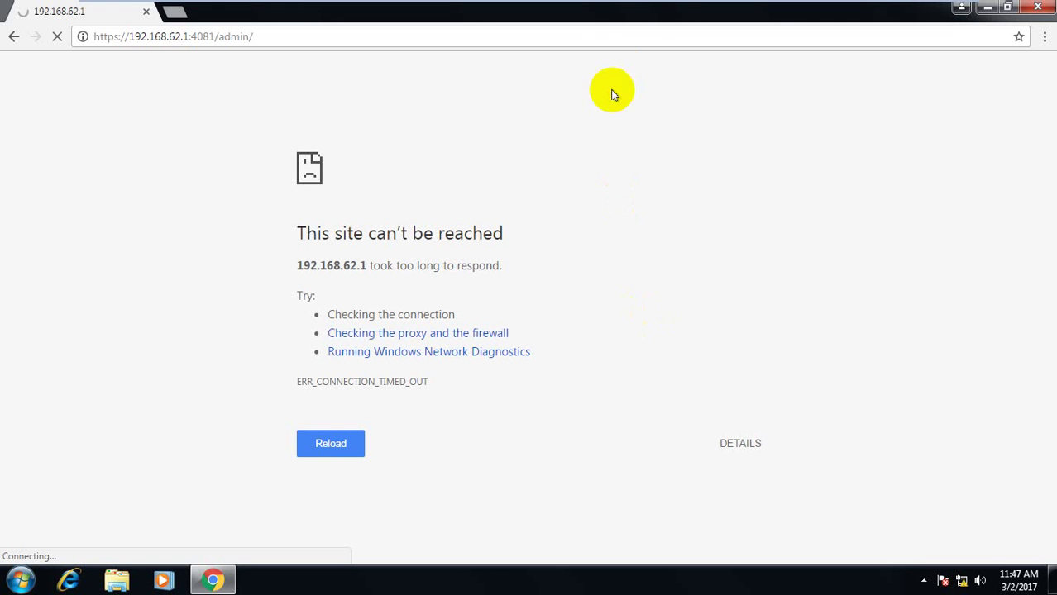
Open an administrator Command Prompt and run ipconfig /release
key(super)
text(cmd)
key(ctrl+shift+Return)
text(ipcon)
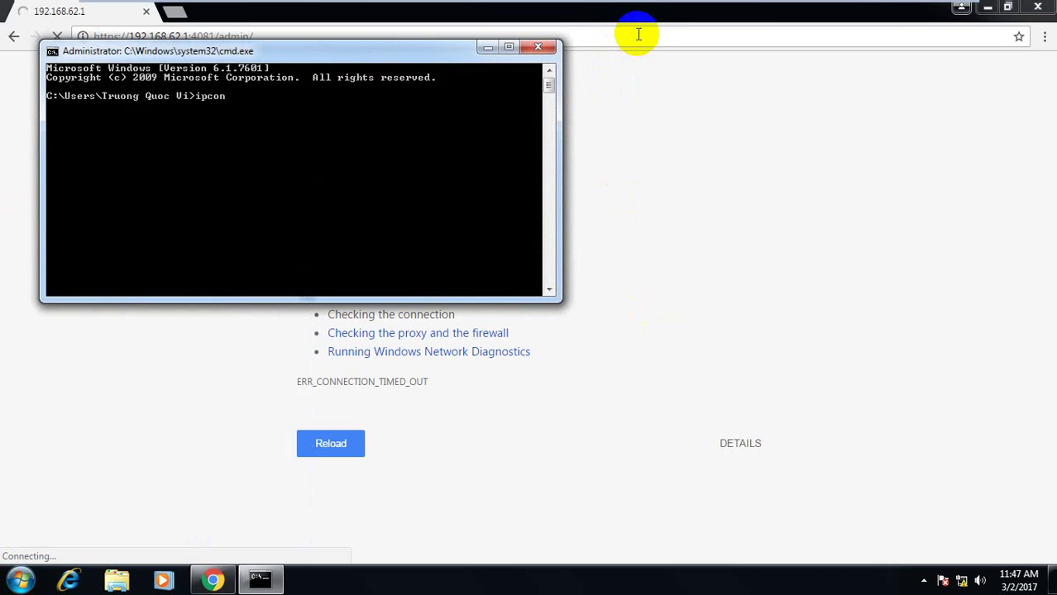
text(fig /release)
key(Return)
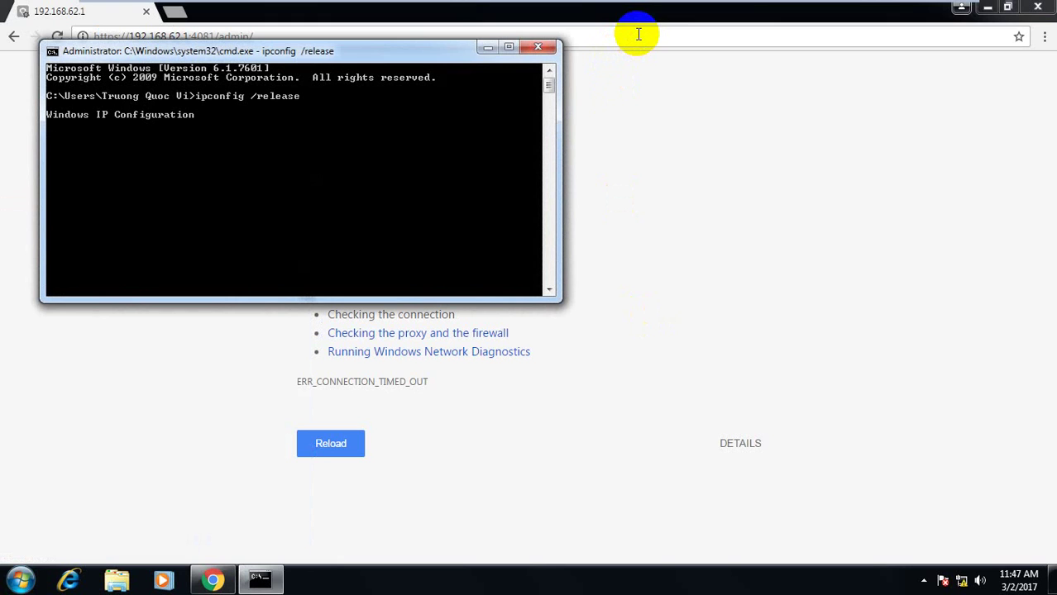
Reload the Kerio admin page, then run ipconfig /renew in the Command Prompt
click(638, 34)
key(Return)
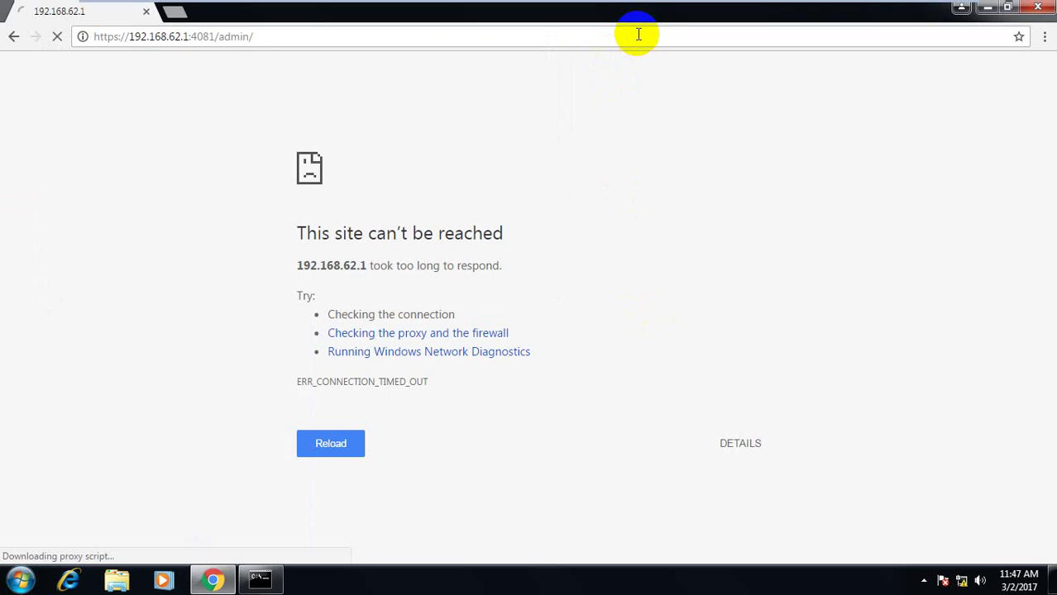
key(alt+Tab)
key(Up)
key(BackSpace)
key(BackSpace)
key(BackSpace)
key(BackSpace)
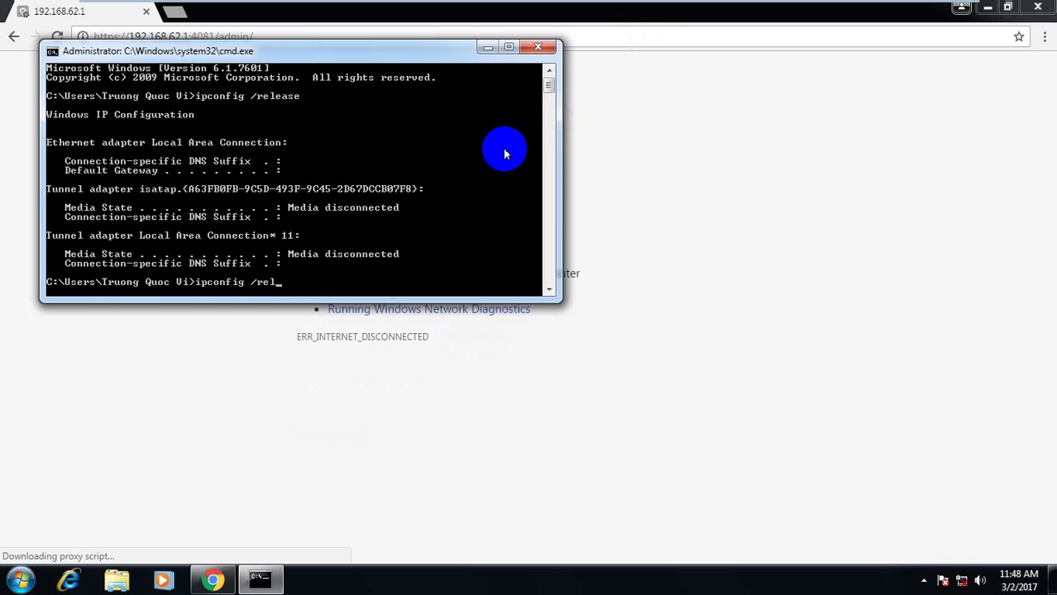
key(BackSpace)
text(new)
key(Return)
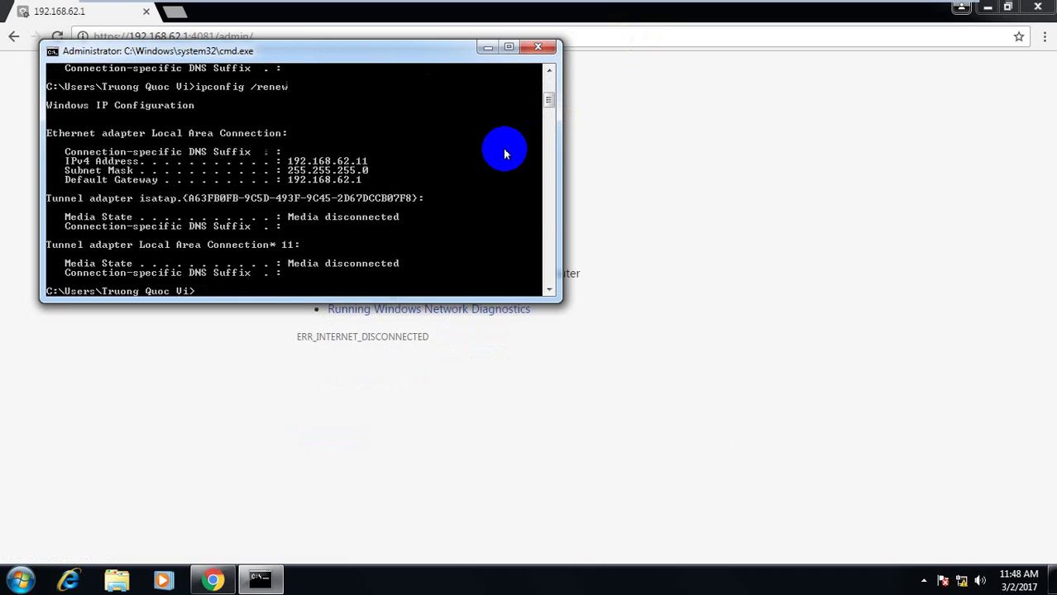
Ping the gateway 192.168.62.1 and return to Chrome showing the licence warning
key(alt+Tab)
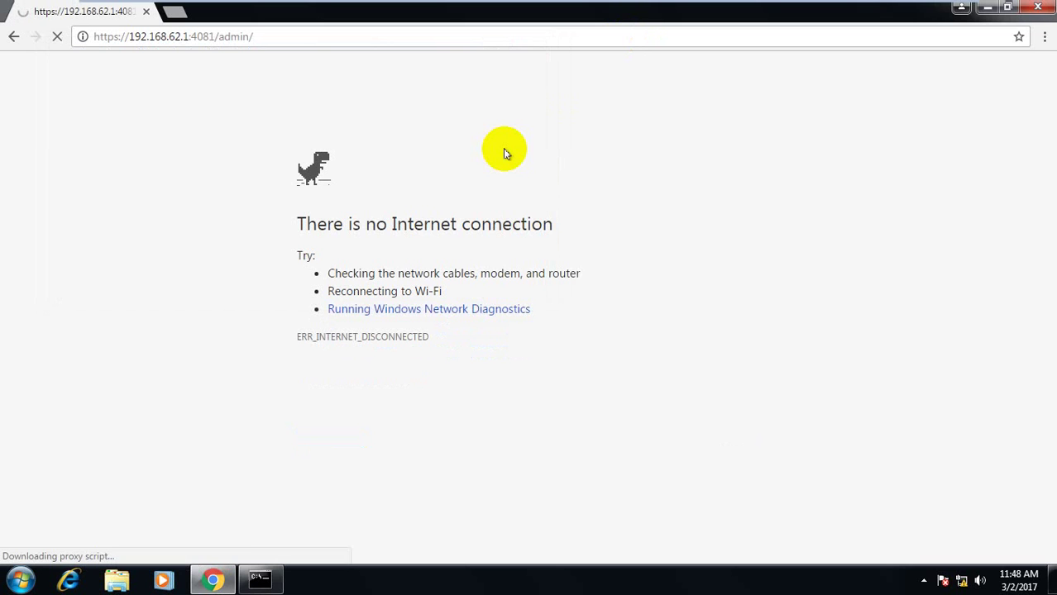
key(alt+Tab)
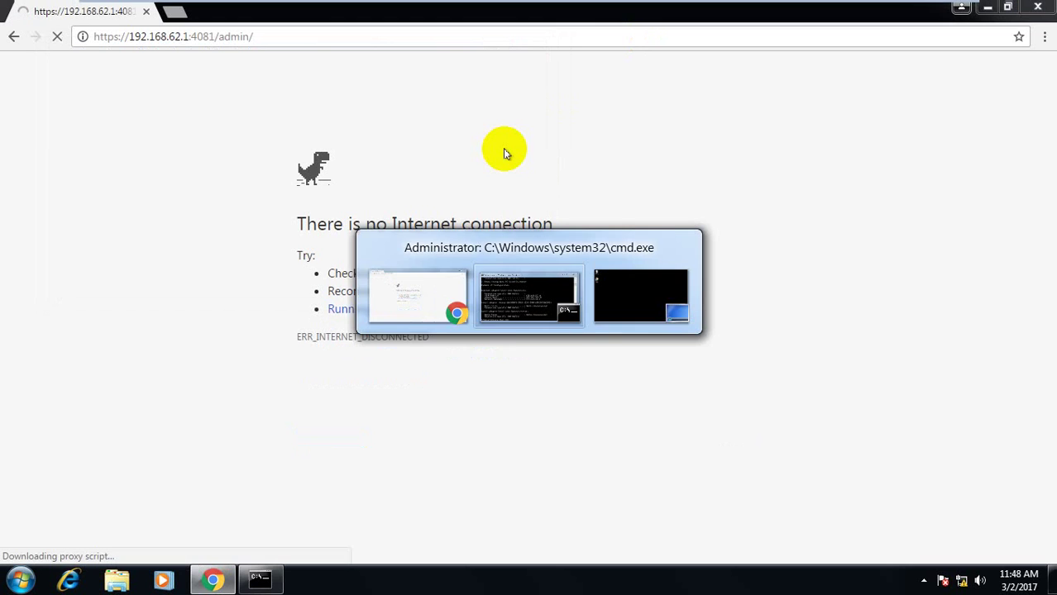
text(ping 192.16.)
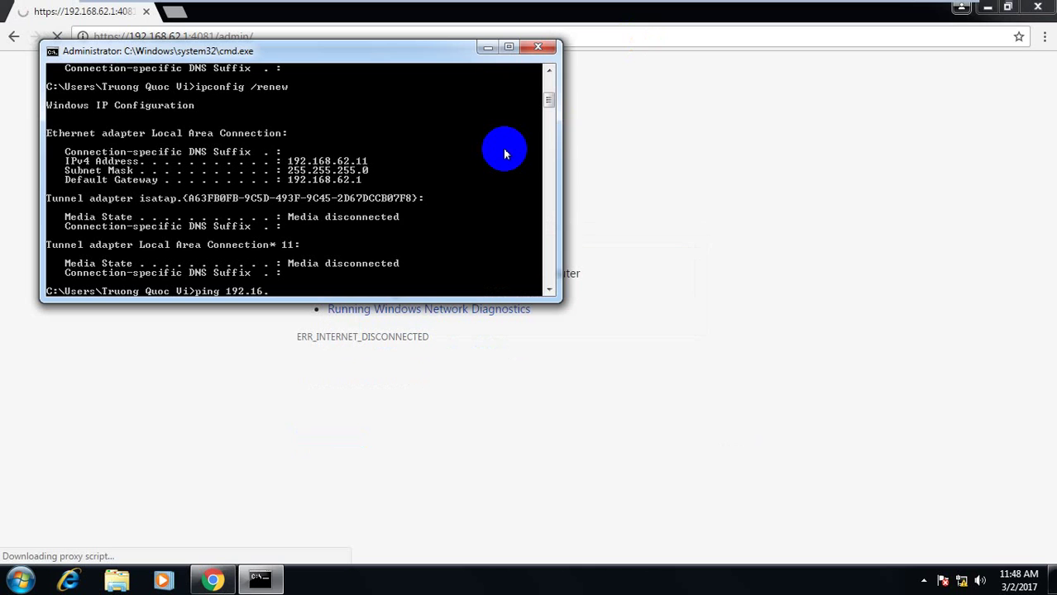
key(BackSpace)
text(8.62.1)
key(Return)
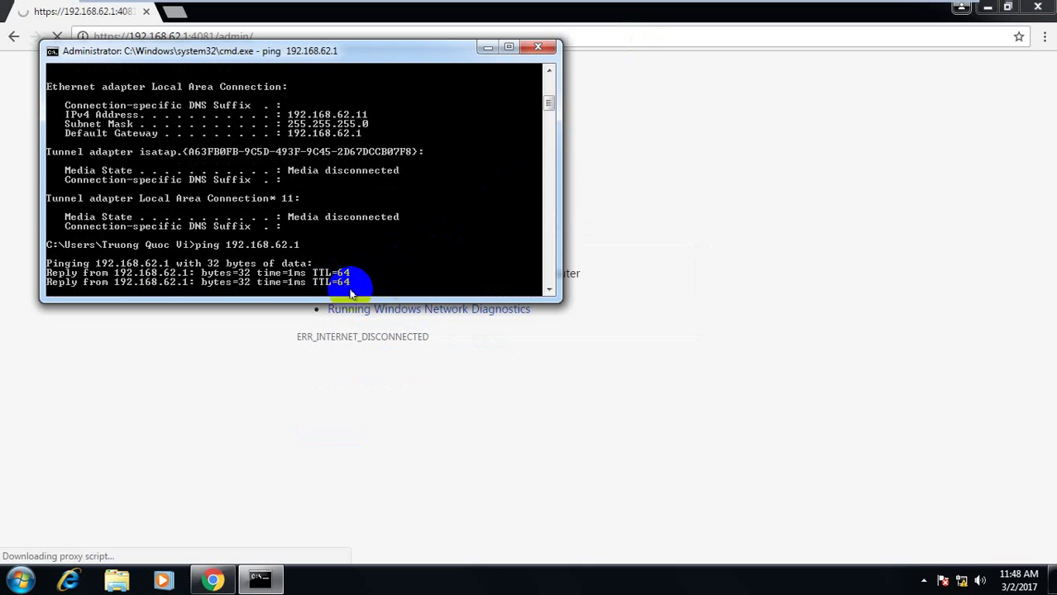
key(alt+Tab)
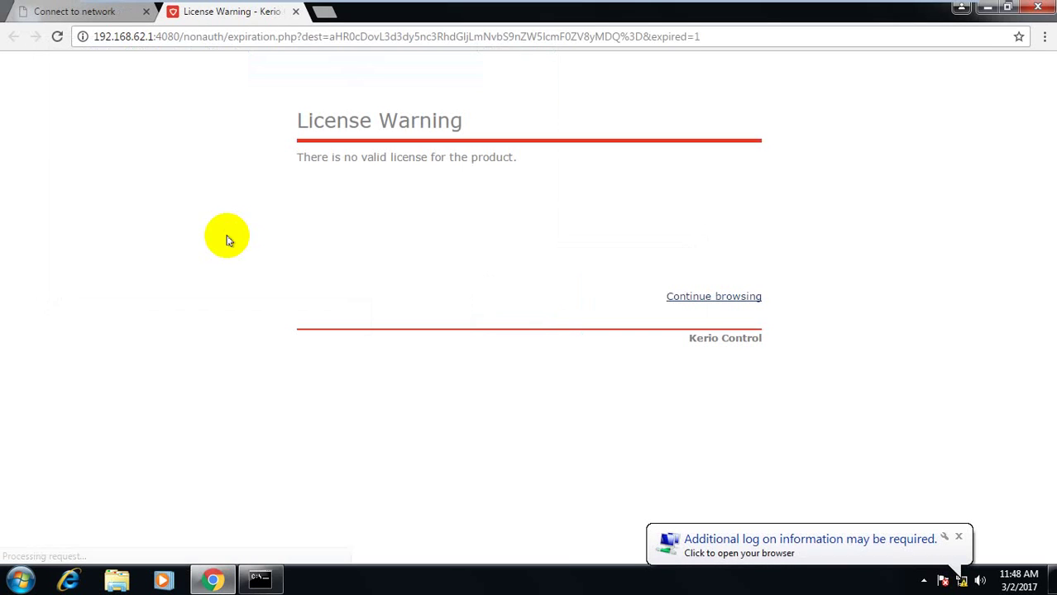
Continue past the licence warning and certificate error to the Kerio admin page, then close the command window
click(742, 299)
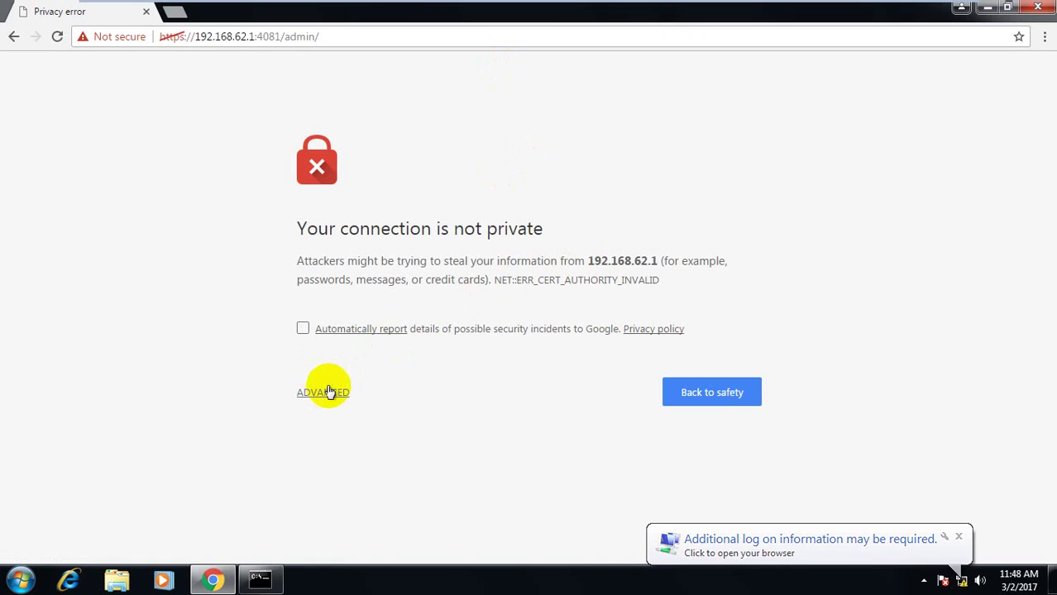
click(324, 390)
click(386, 524)
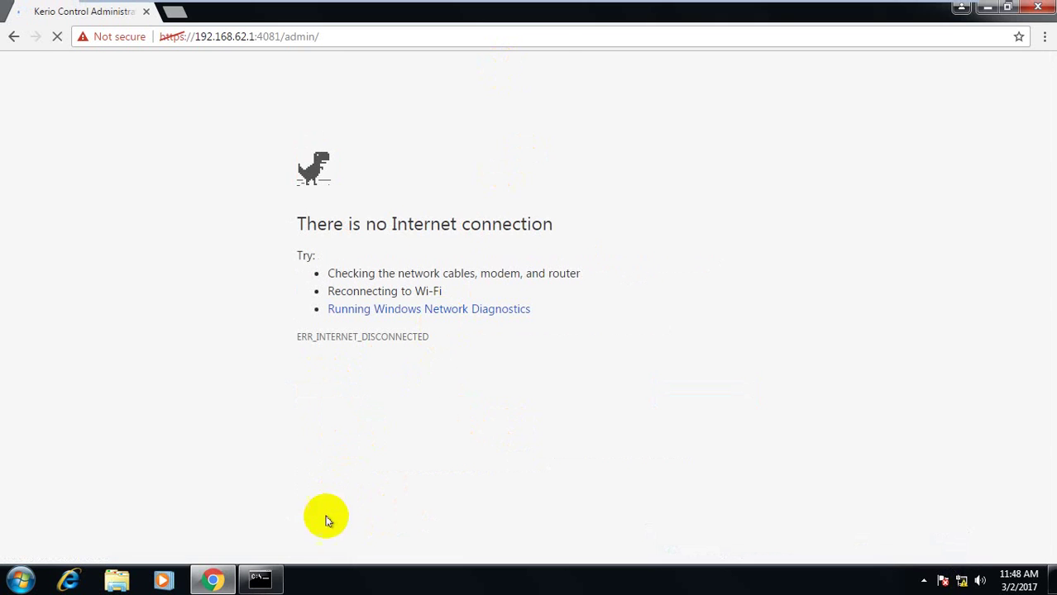
click(260, 579)
click(538, 46)
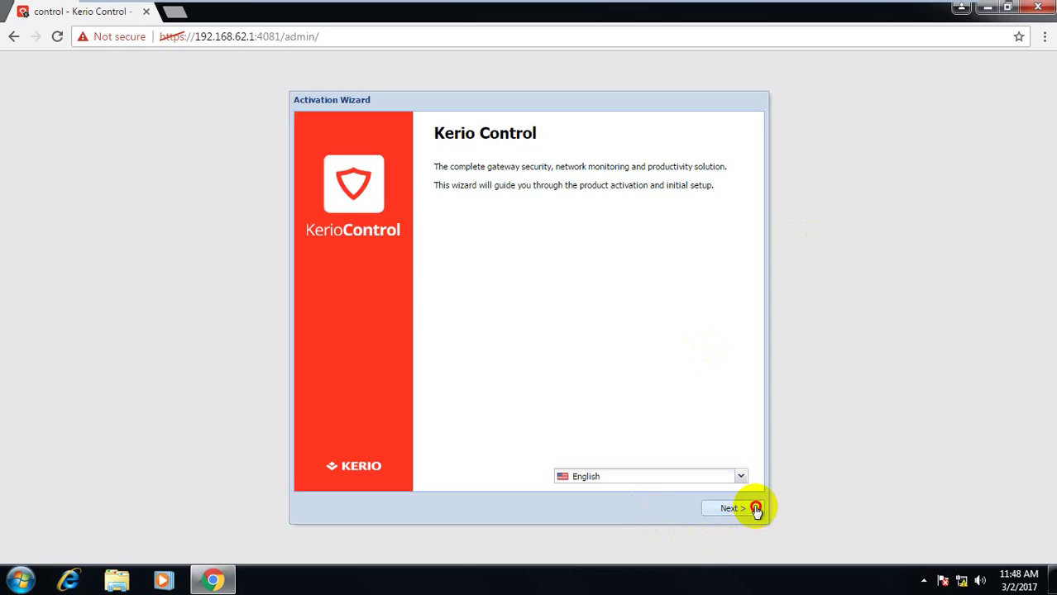
Accept the licence agreement, skip licence import, and set the time zone to (GMT +07:00) Bangkok, Hanoi, Jakarta
click(732, 509)
click(468, 442)
click(726, 506)
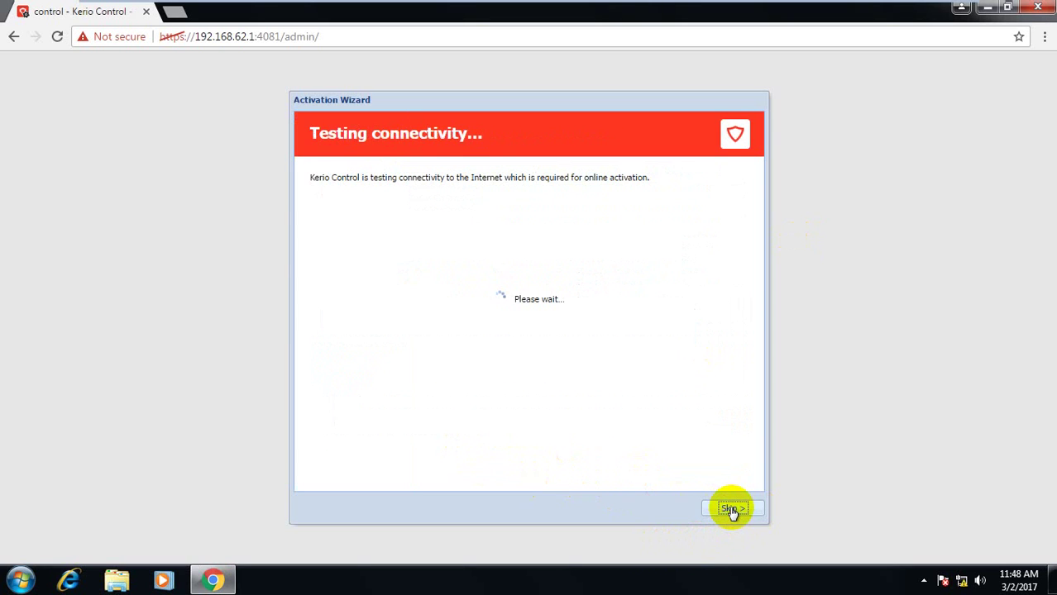
click(731, 510)
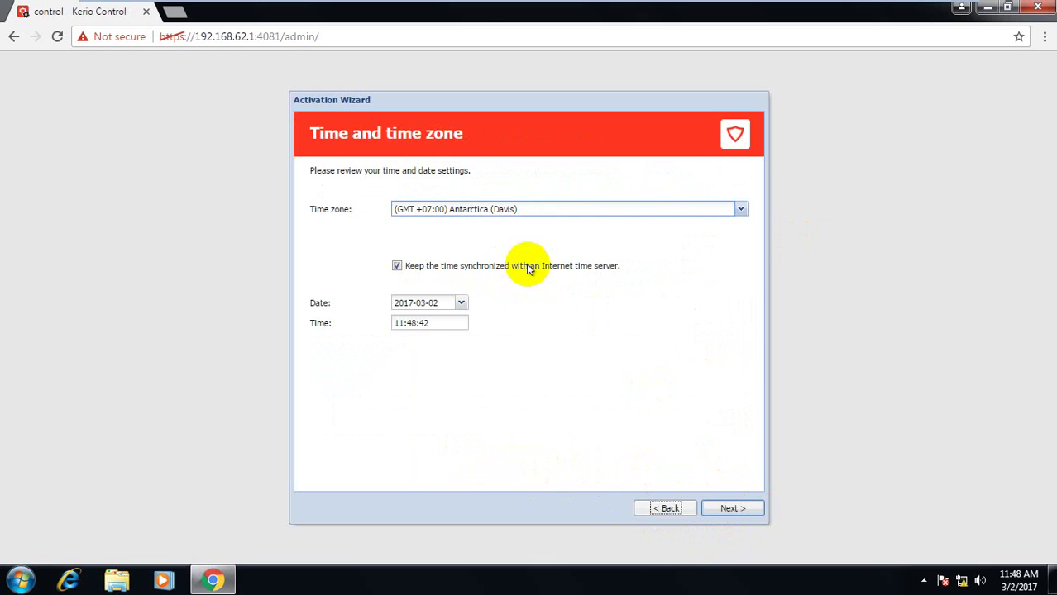
click(740, 208)
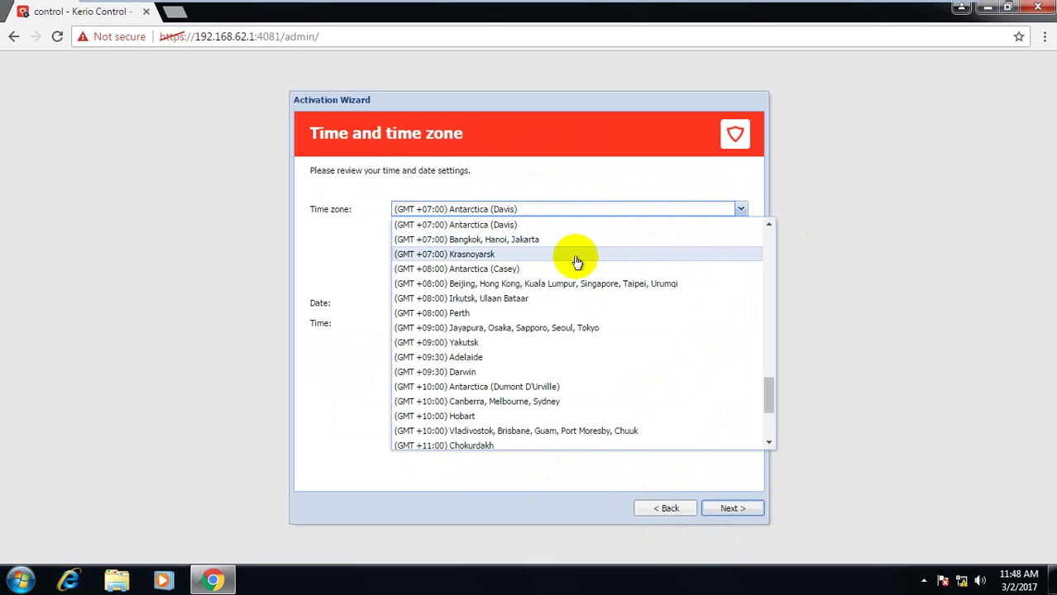
click(559, 242)
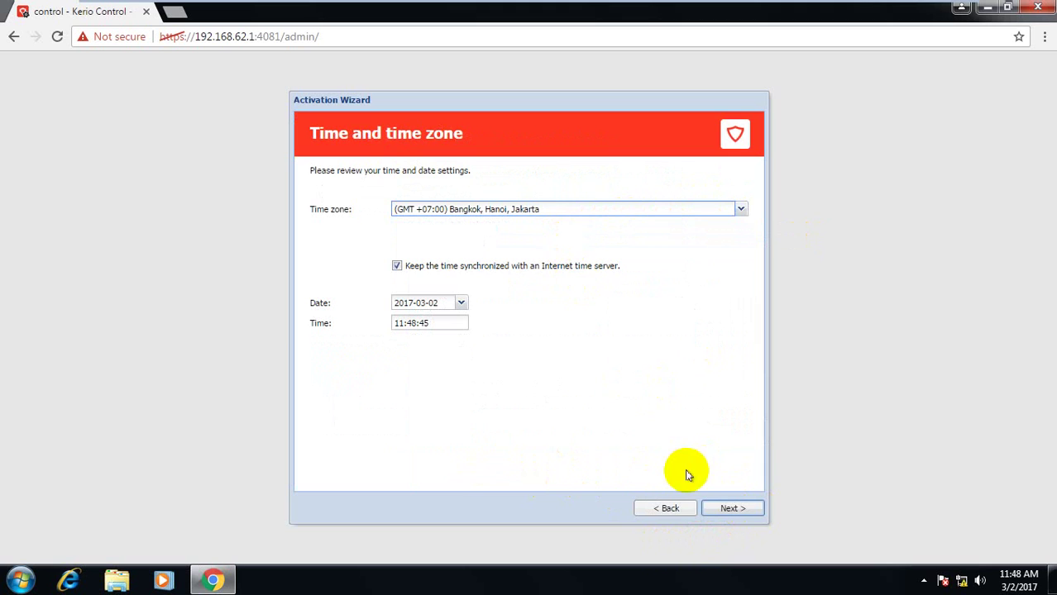
click(742, 510)
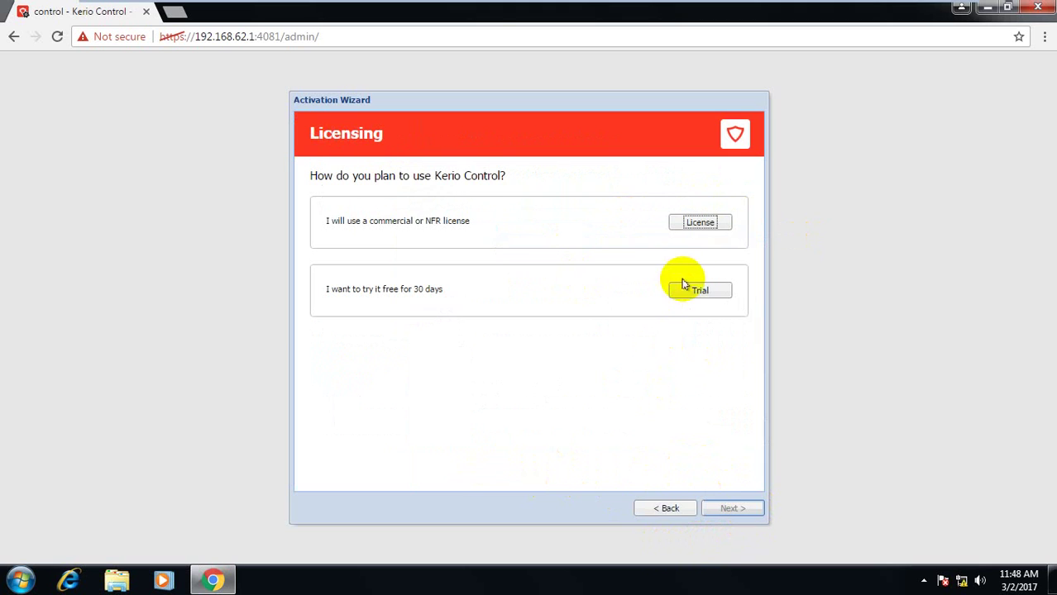
Activate as an unregistered 30-day trial, turn off anonymous usage statistics, and save the settings
click(703, 290)
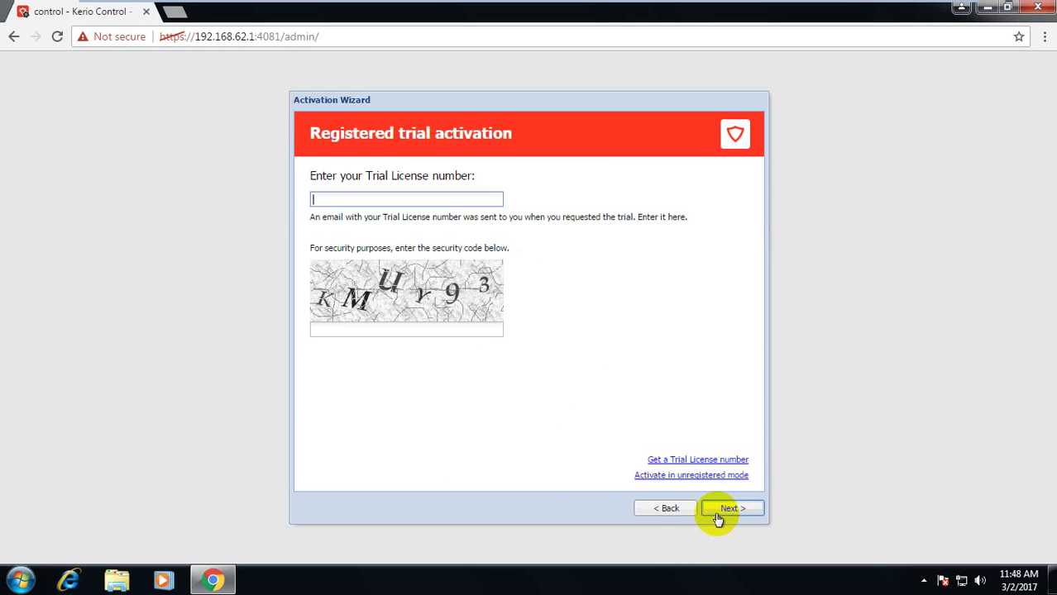
click(674, 478)
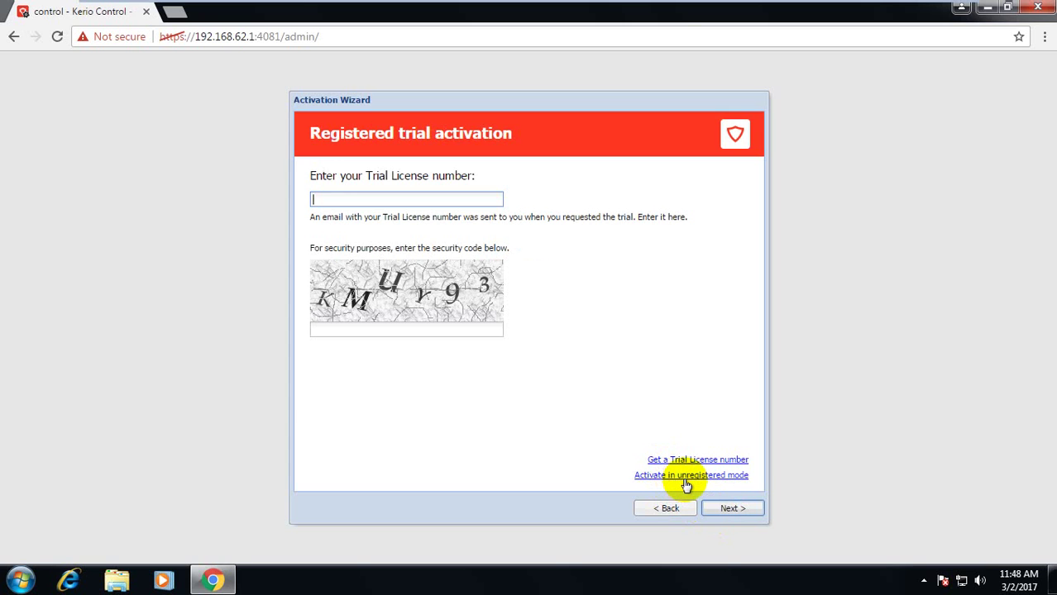
click(702, 478)
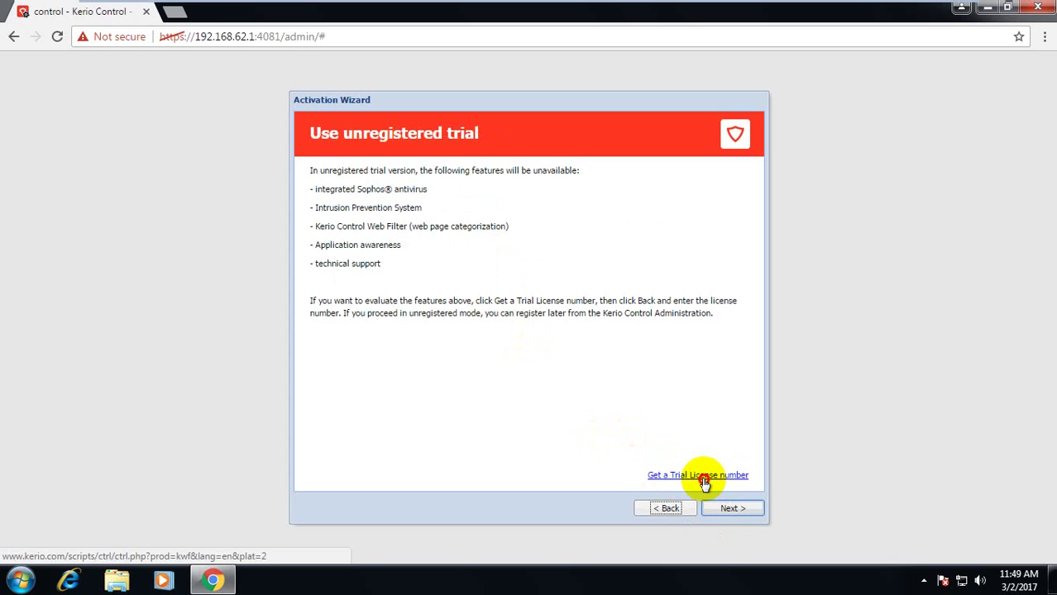
click(731, 509)
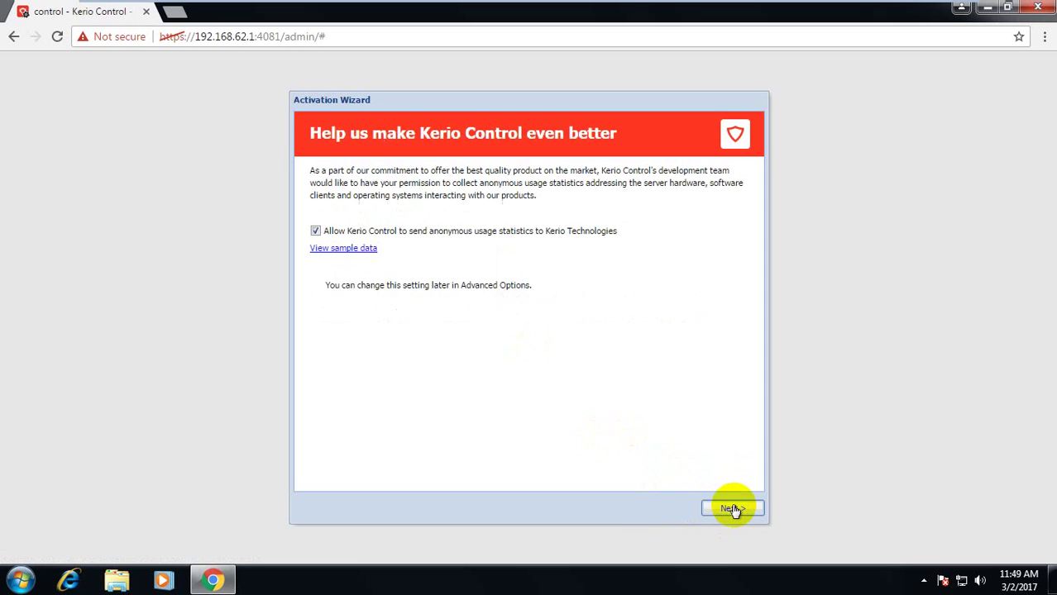
click(523, 235)
click(734, 506)
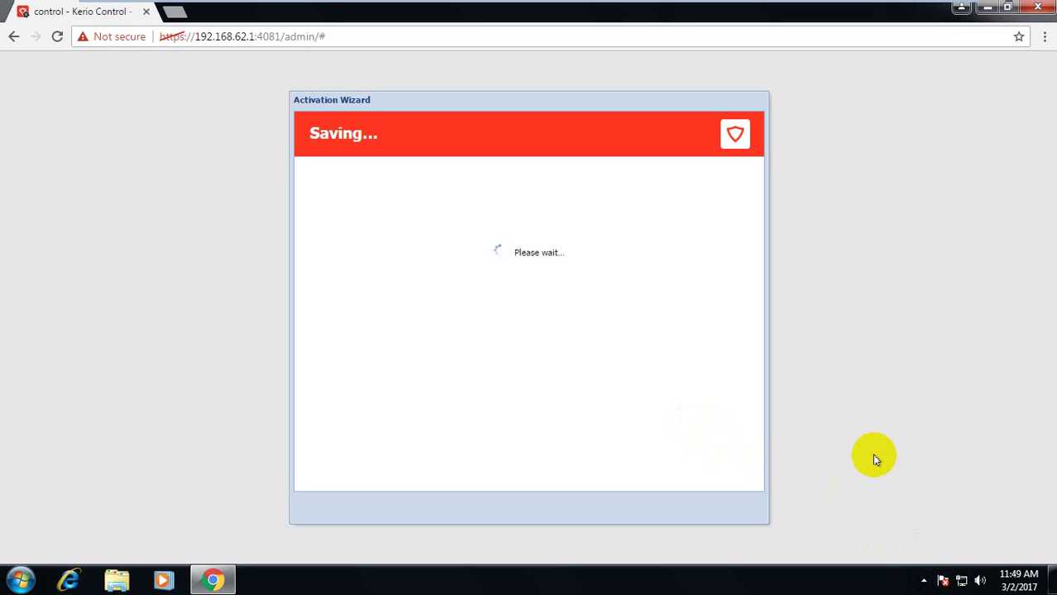
Try facebook.com in a new tab, checking it against the Kerio wizard tab while settings save
key(ctrl+t)
text(fa)
key(Return)
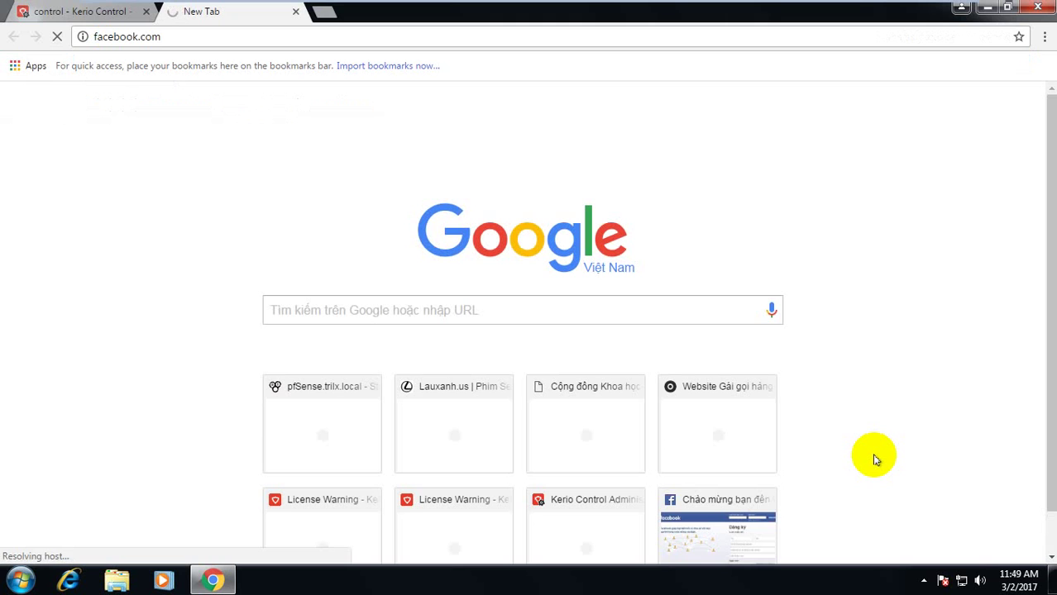
key(ctrl+Tab)
key(ctrl+Tab)
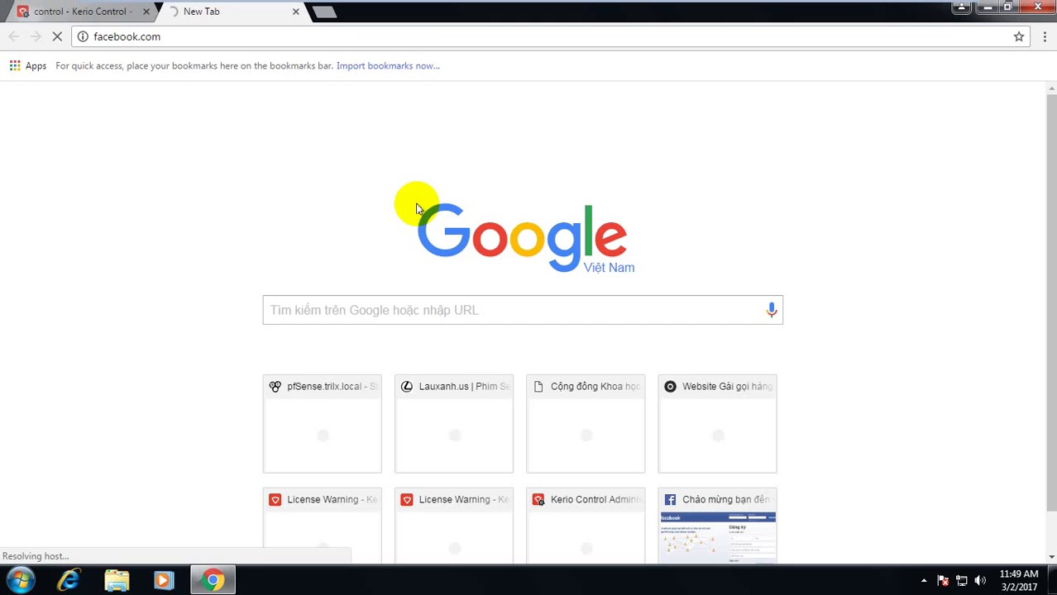
key(ctrl+Tab)
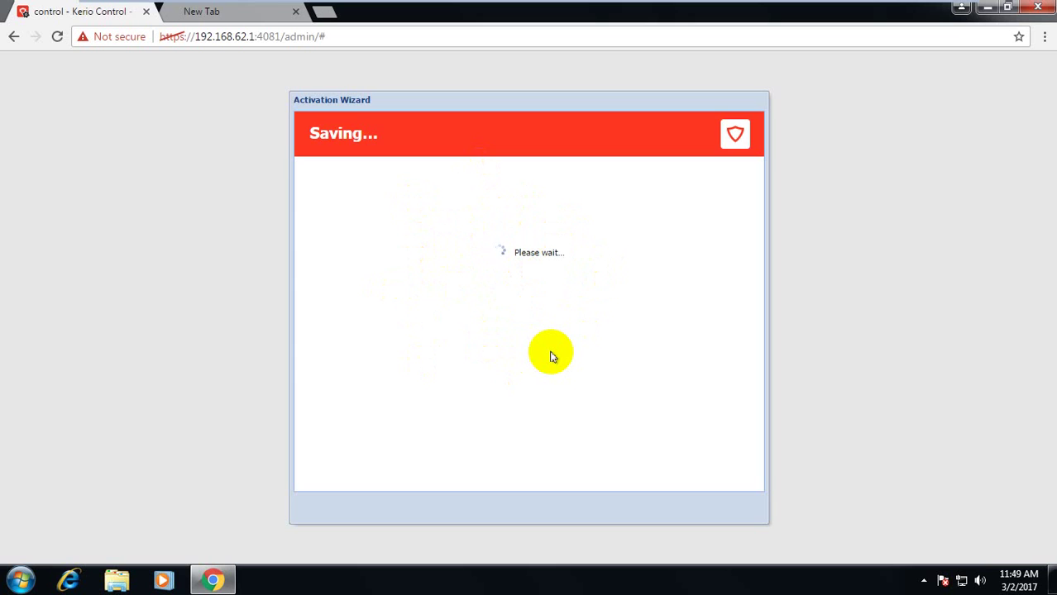
key(ctrl+Tab)
key(ctrl+Tab)
key(ctrl+Tab)
key(ctrl+Tab)
key(ctrl+Tab)
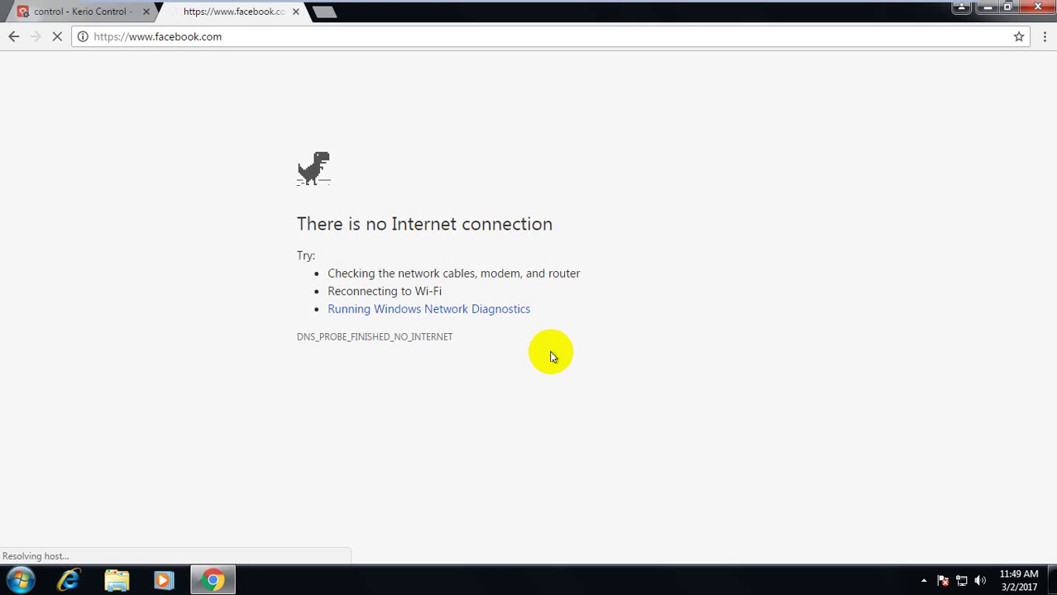
key(ctrl+Tab)
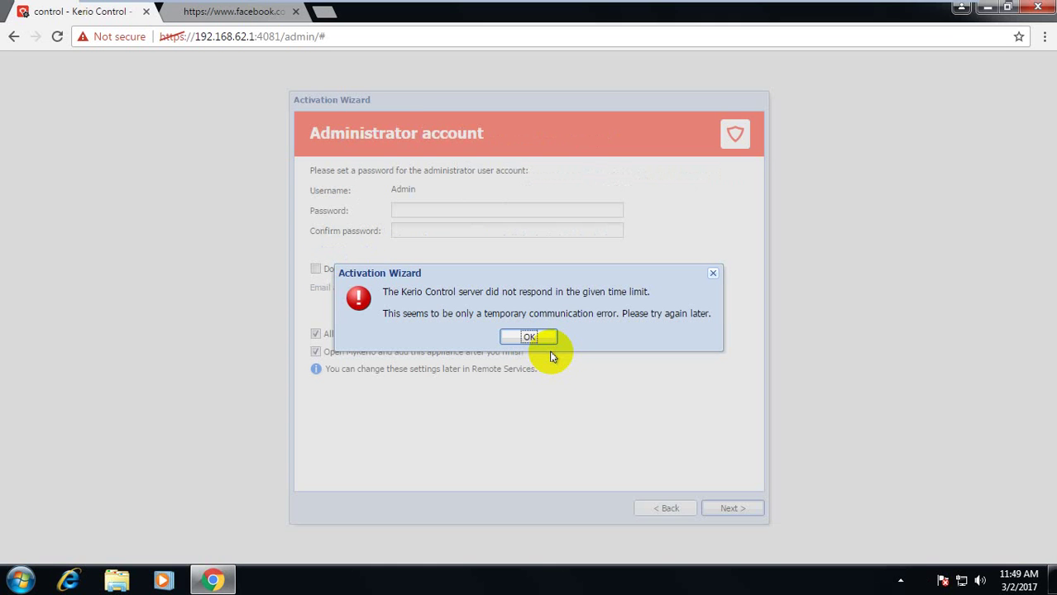
Set and confirm the administrator password and turn off remote administration from the cloud service
click(530, 337)
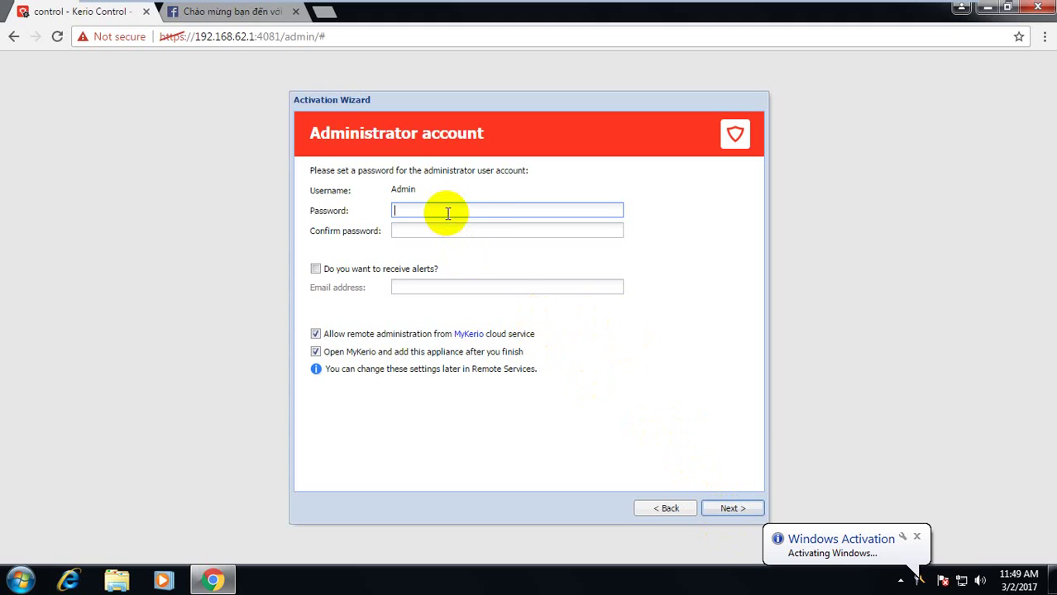
text(1234)
key(Tab)
text(1234567)
click(417, 335)
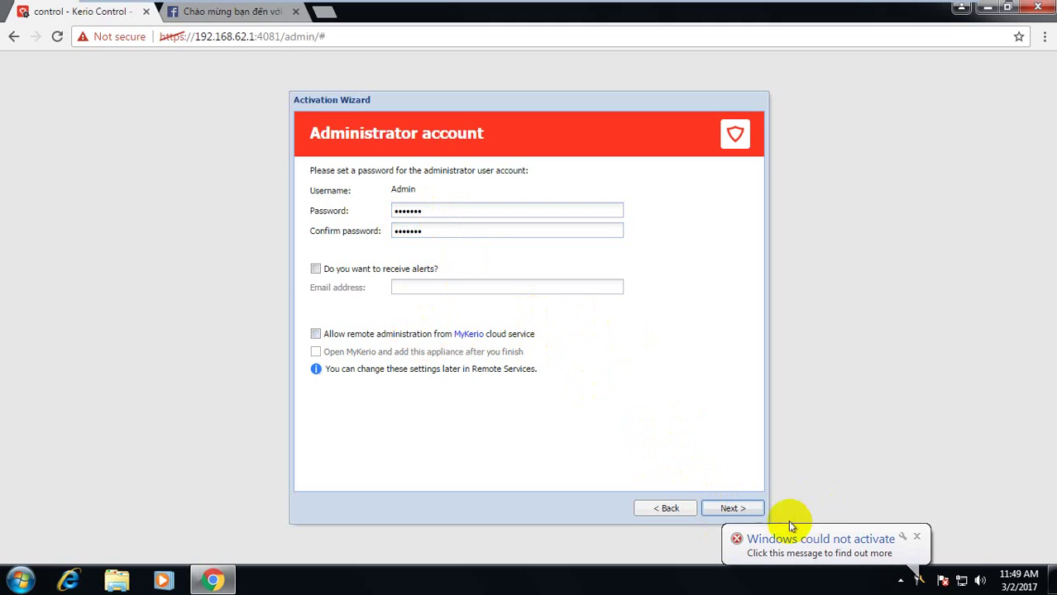
click(733, 508)
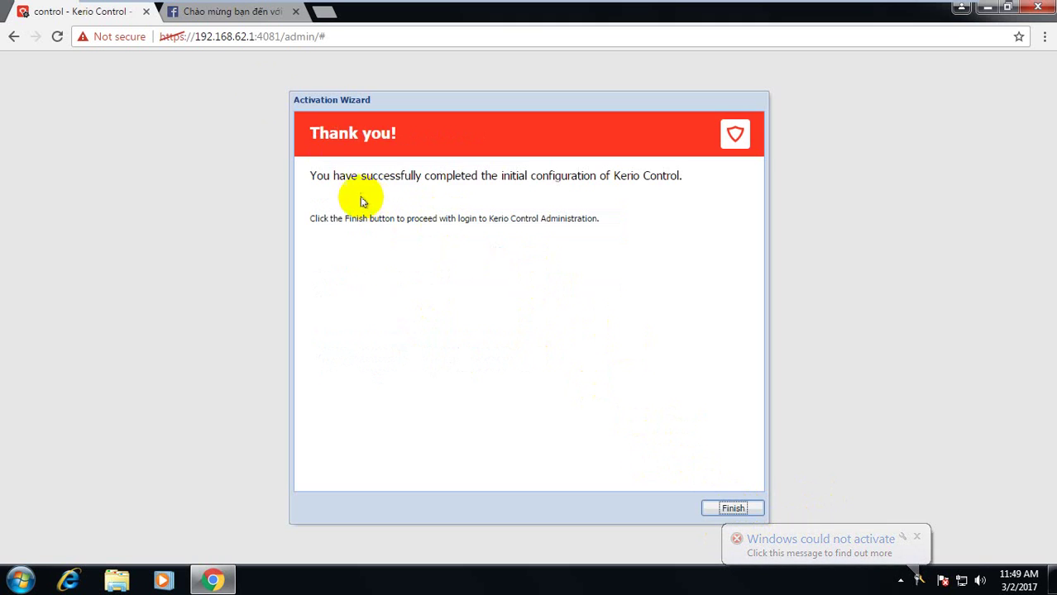
Close the Facebook tab and finish the activation wizard
key(ctrl+Tab)
key(ctrl+Tab)
key(ctrl+Tab)
key(ctrl+w)
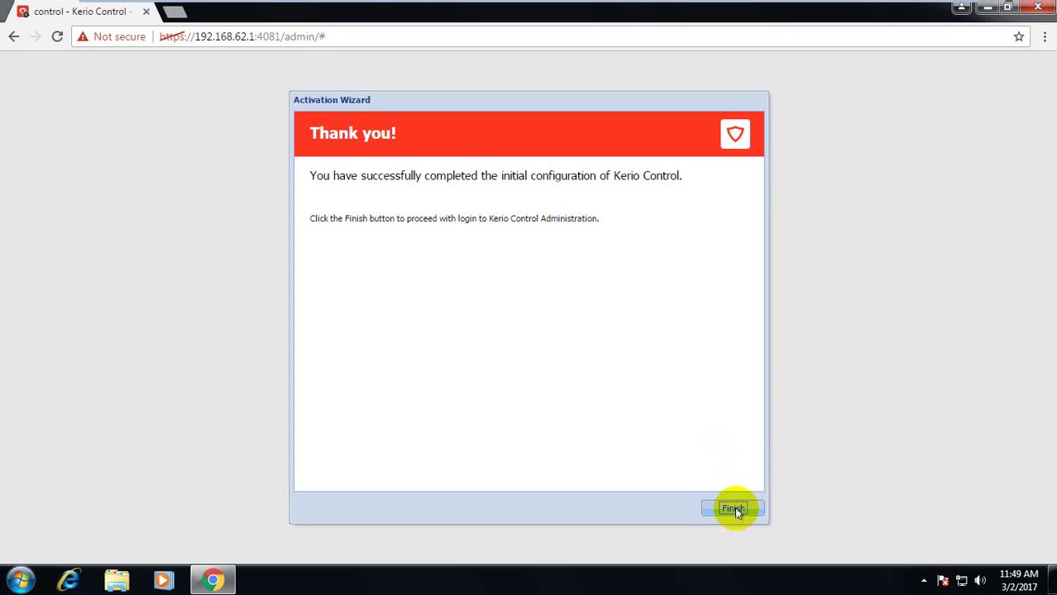
click(735, 509)
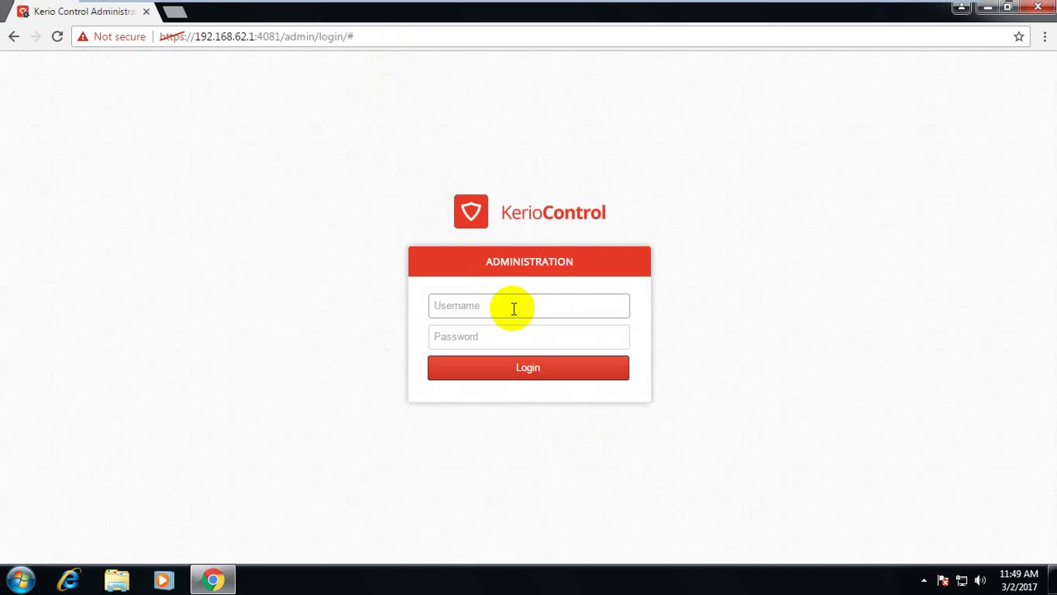
Log in as admin with the administrator password and finish the usage-statistics page to reach the Dashboard
text(admin)
key(Tab)
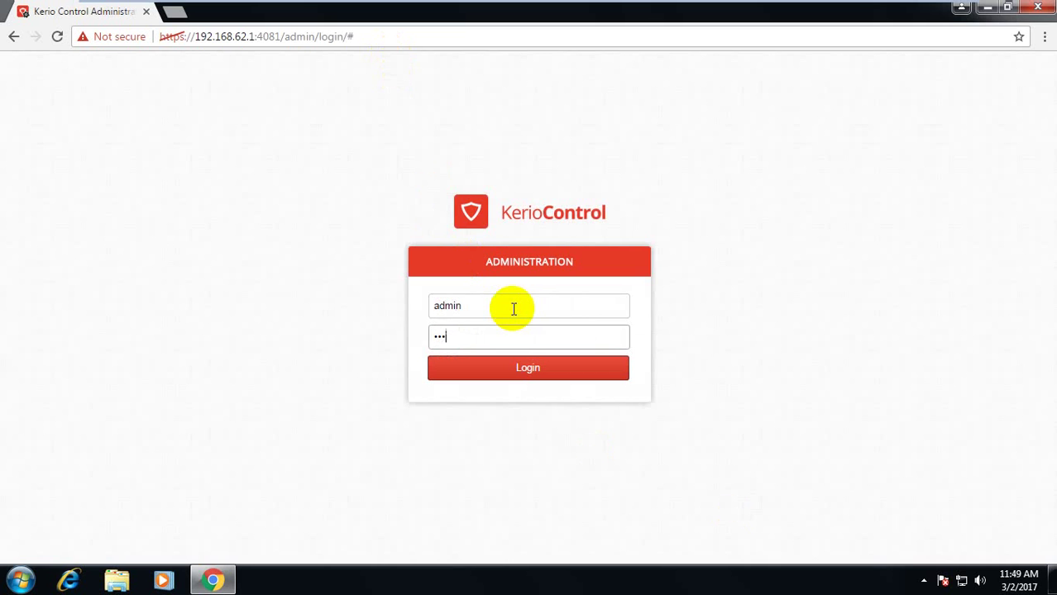
text(•••••••)
key(Return)
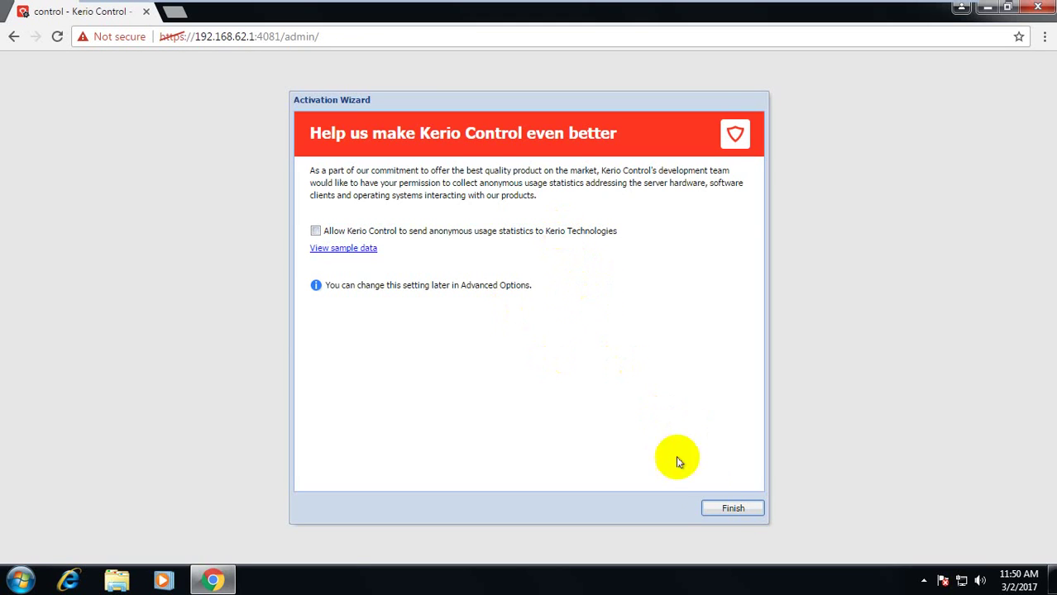
click(729, 509)
click(727, 510)
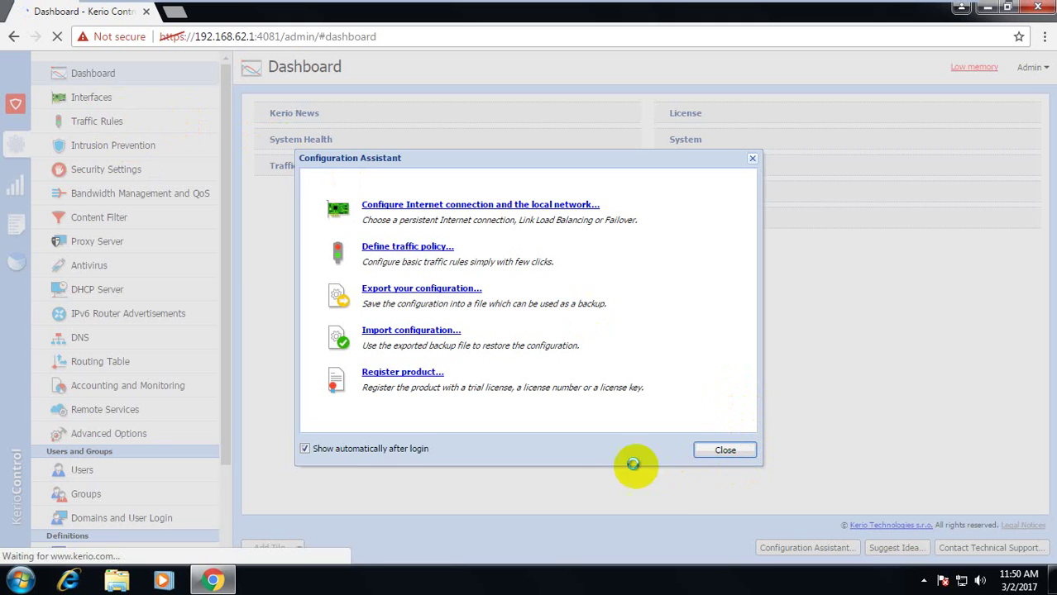
Stop the Configuration Assistant from showing after login, then review the WAN and Ethernet interfaces
click(405, 448)
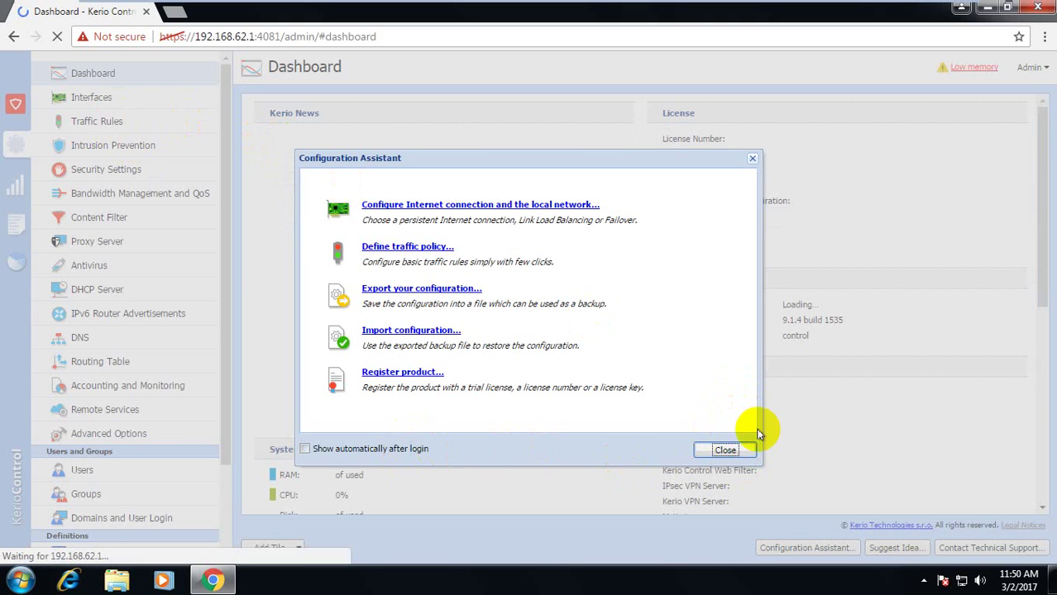
click(728, 450)
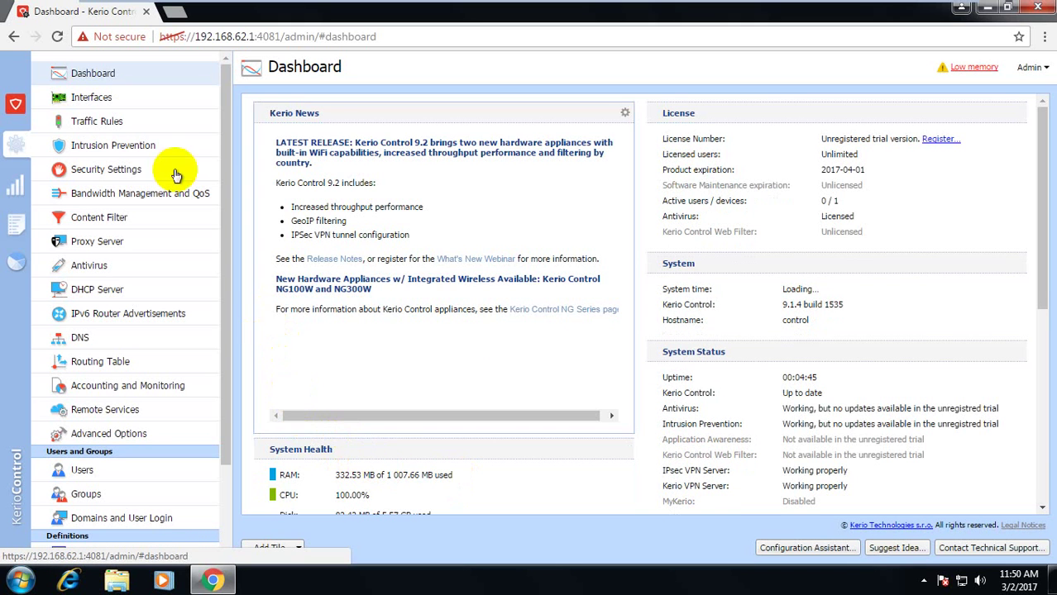
click(98, 97)
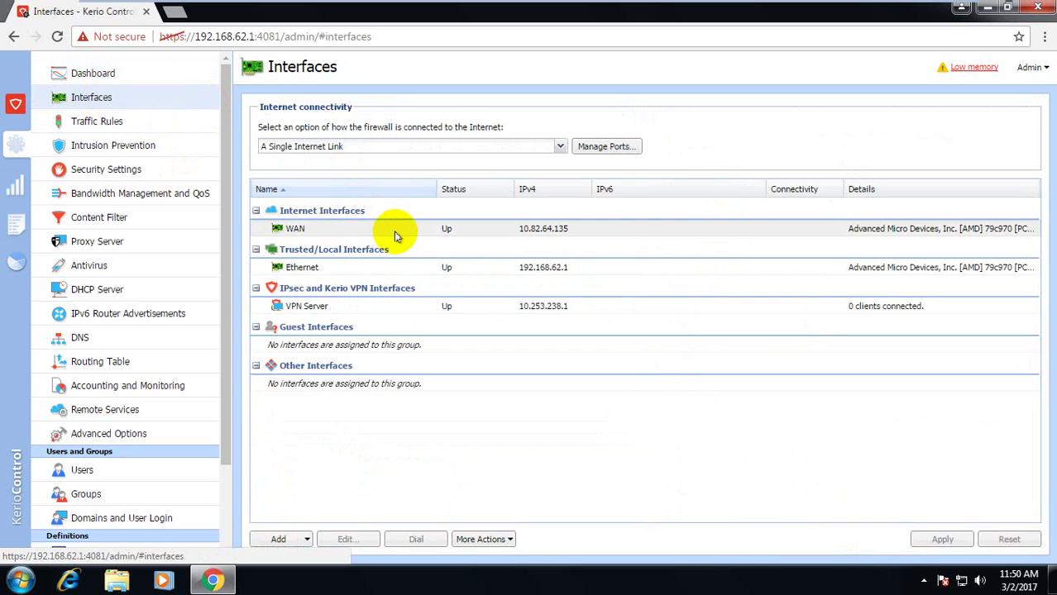
click(354, 228)
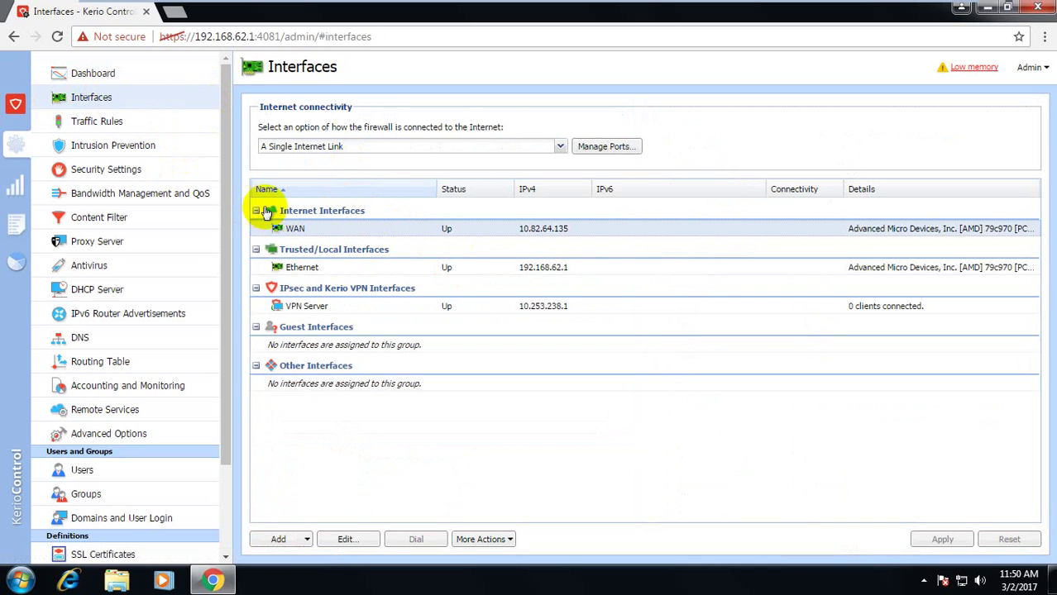
click(295, 267)
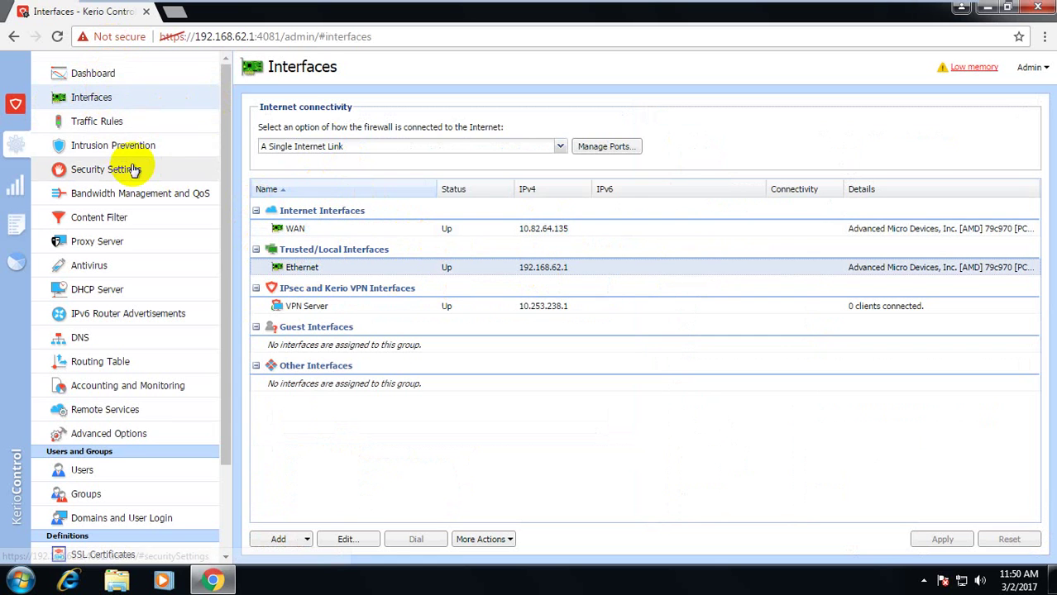
Enable the Advertisements and banners, Audio and video files, and Peer-to-Peer traffic content rules, then add a rule
click(87, 225)
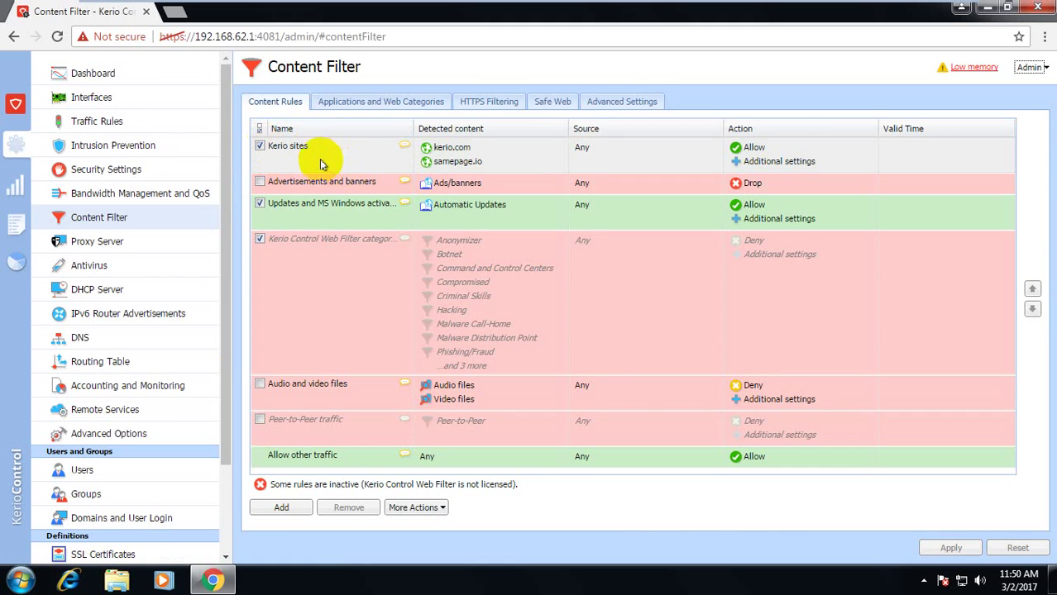
click(260, 181)
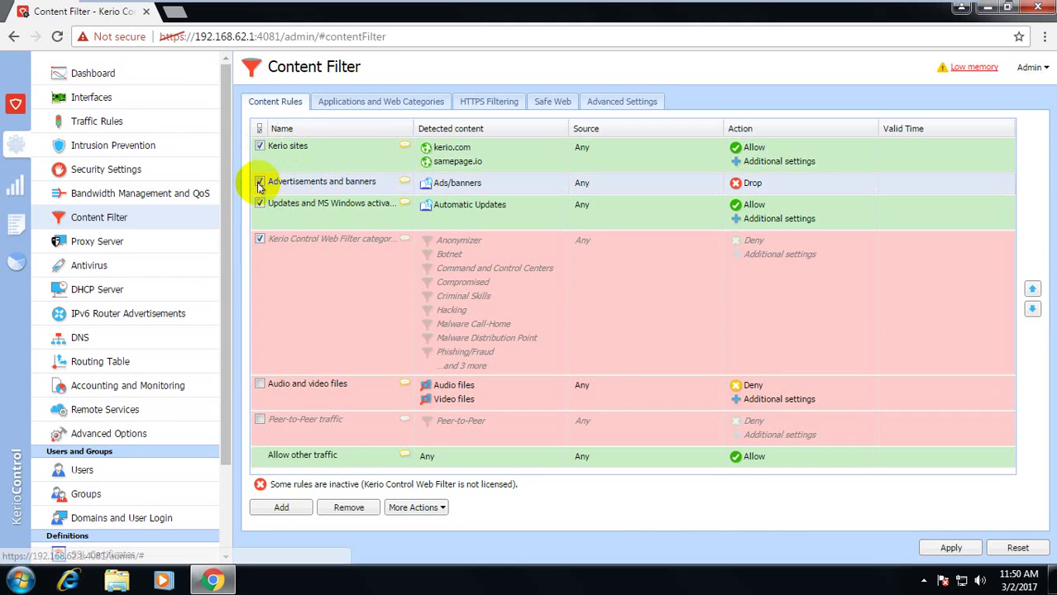
click(260, 386)
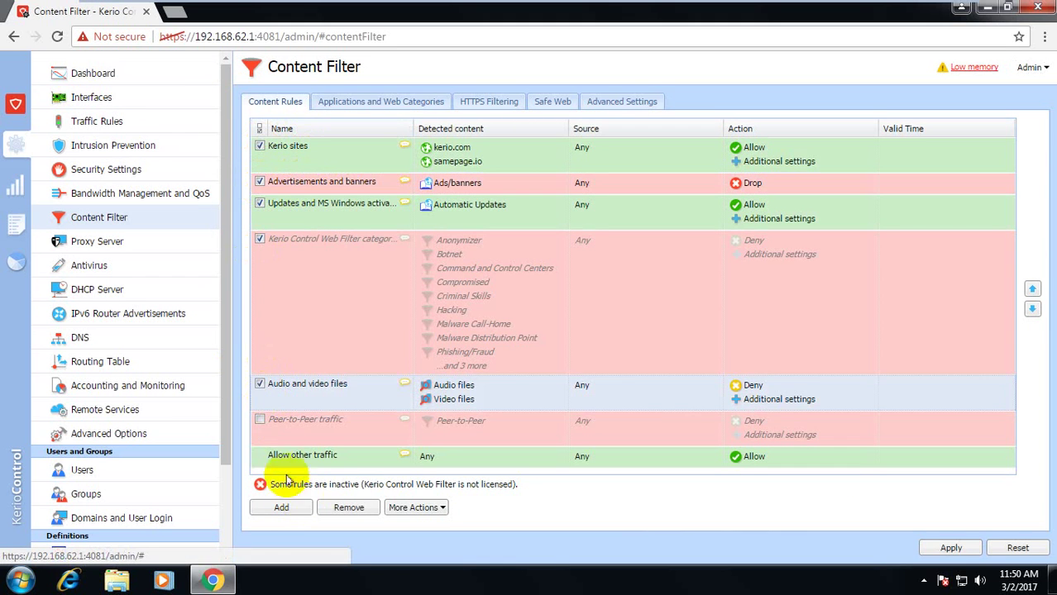
click(259, 423)
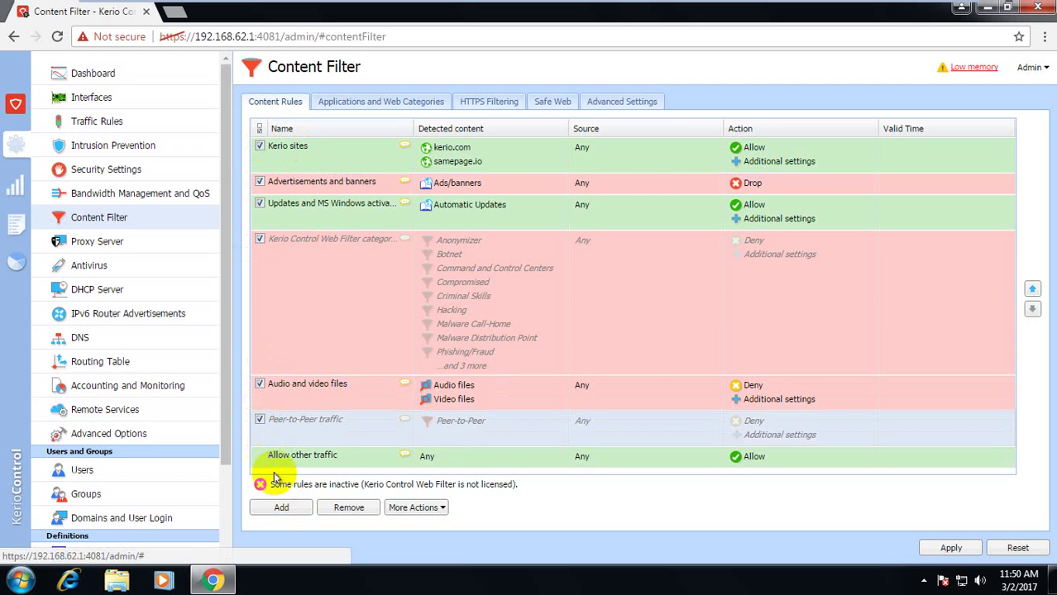
click(295, 513)
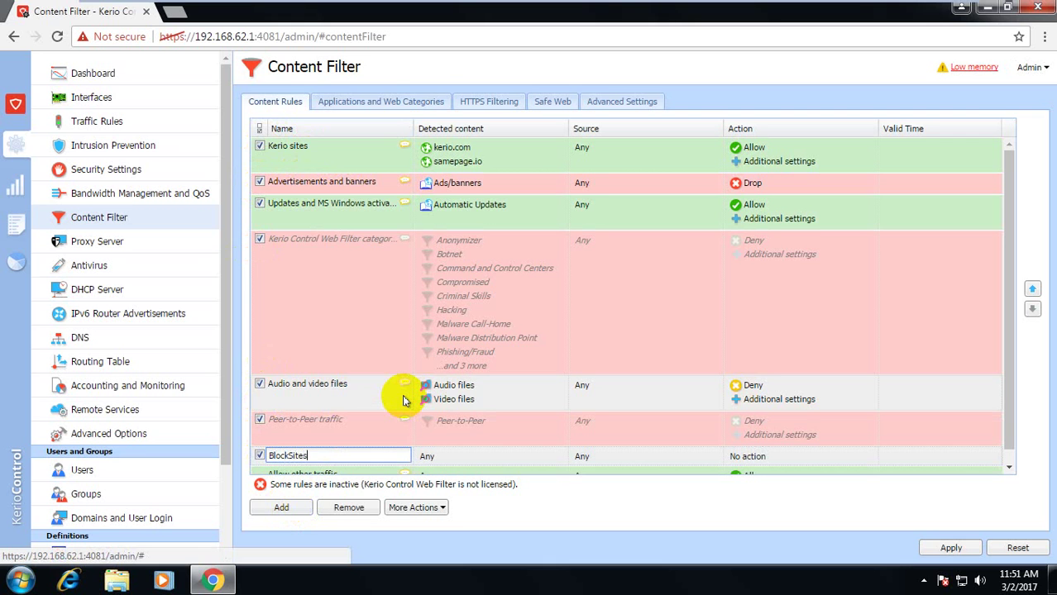
Name the rule BlockSites and browse the Social Networking categories without selecting any
text(BlockSites)
key(Return)
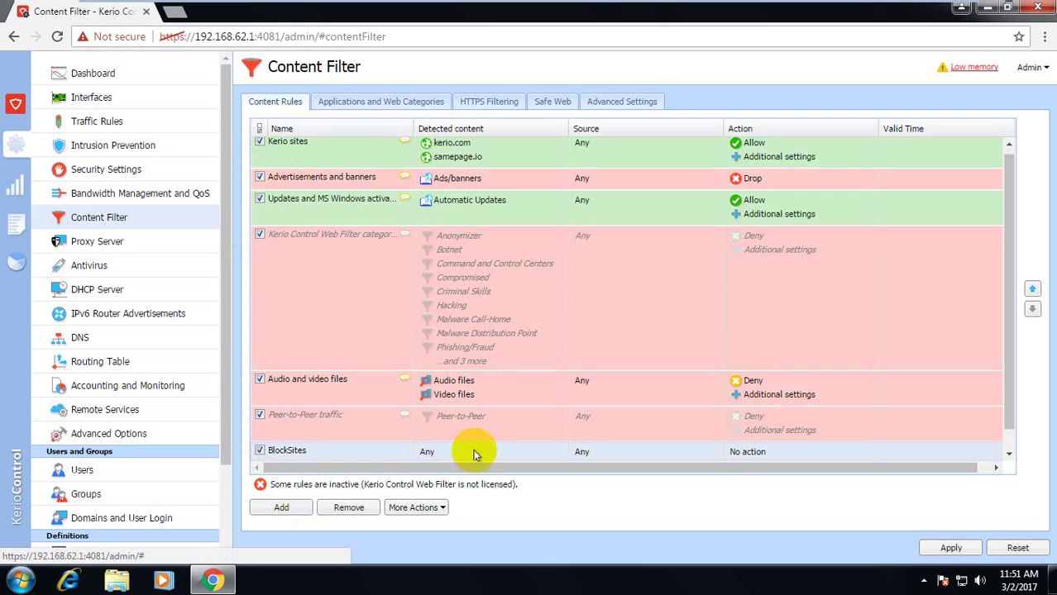
double_click(471, 451)
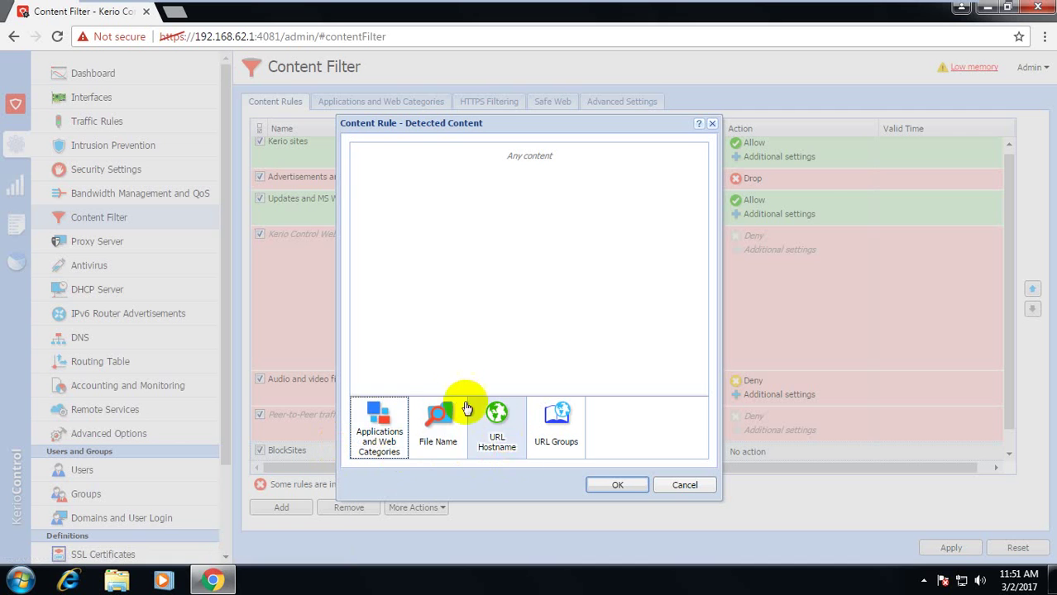
click(396, 439)
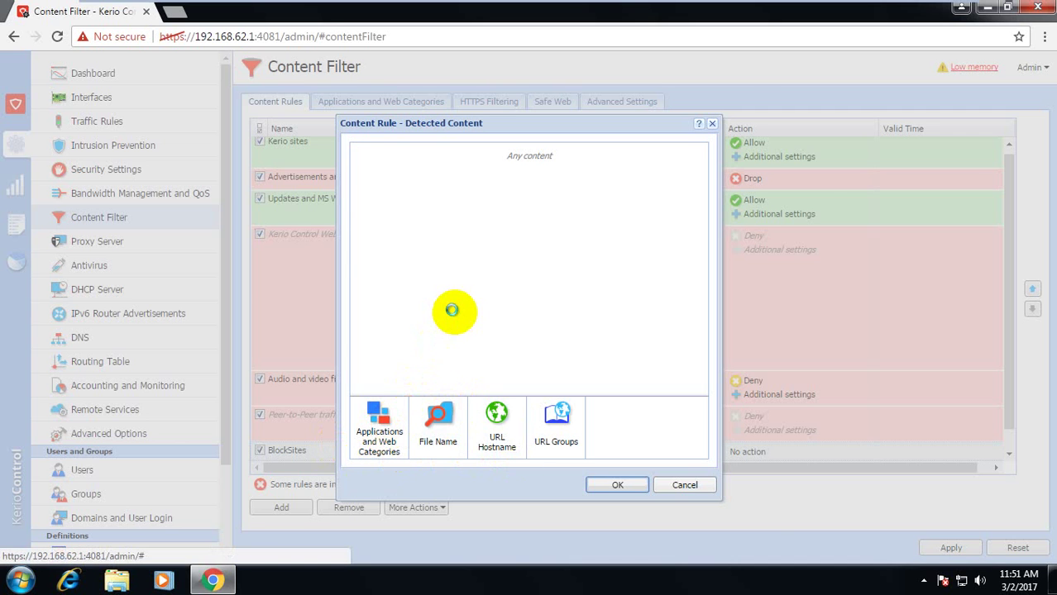
scroll(457, 318, down, 6)
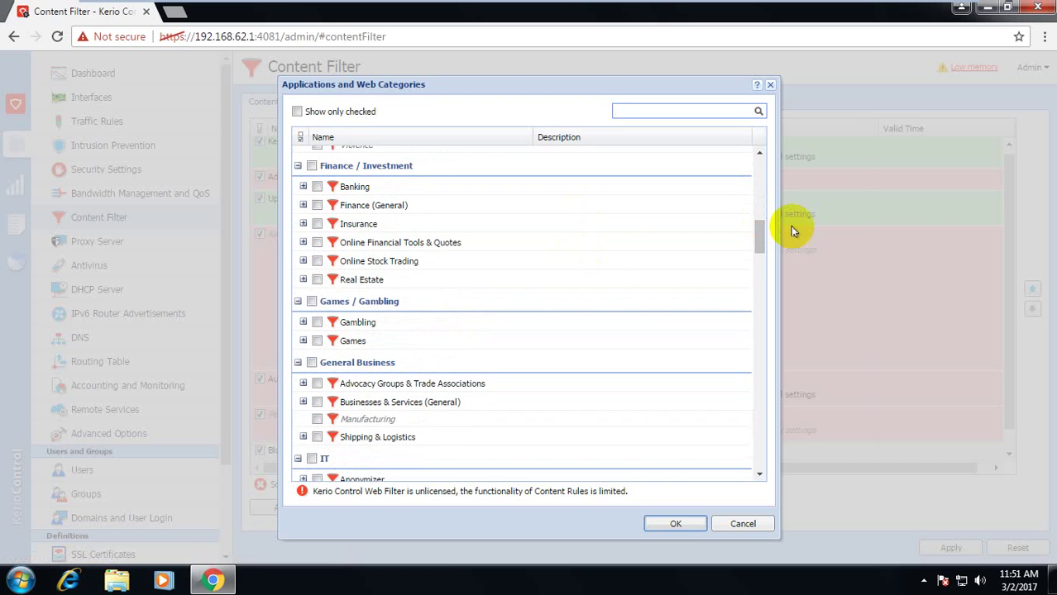
scroll(644, 304, down, 5)
scroll(648, 309, down, 10)
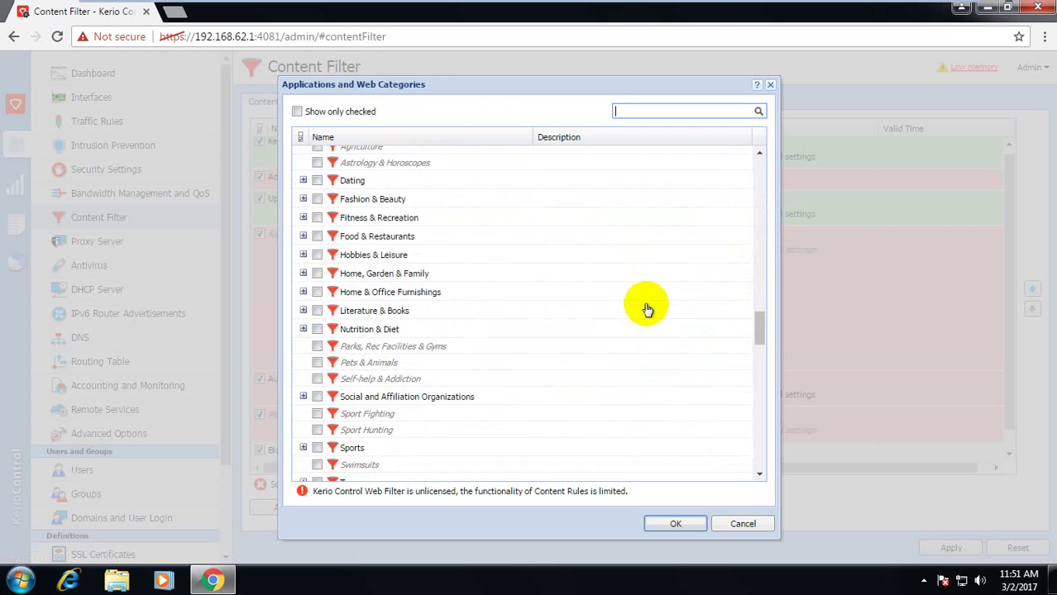
scroll(646, 308, down, 8)
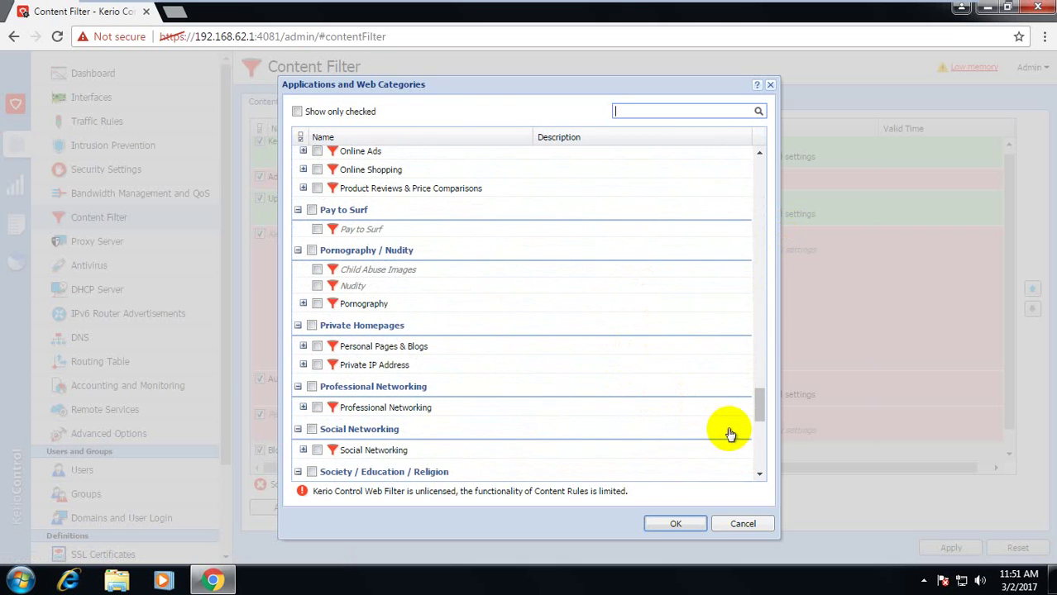
click(304, 451)
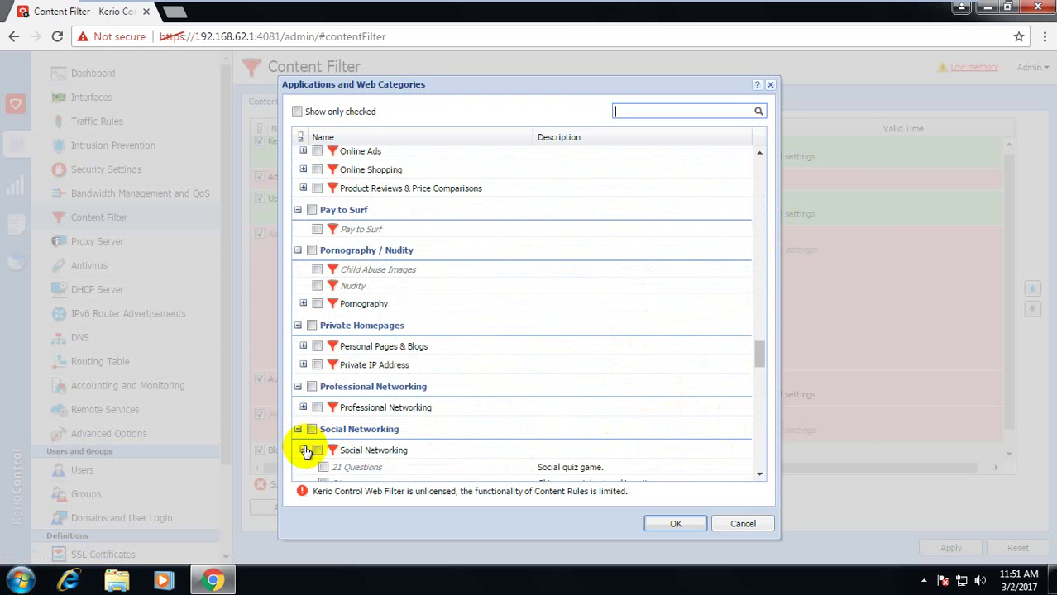
scroll(567, 378, down, 8)
scroll(567, 376, down, 15)
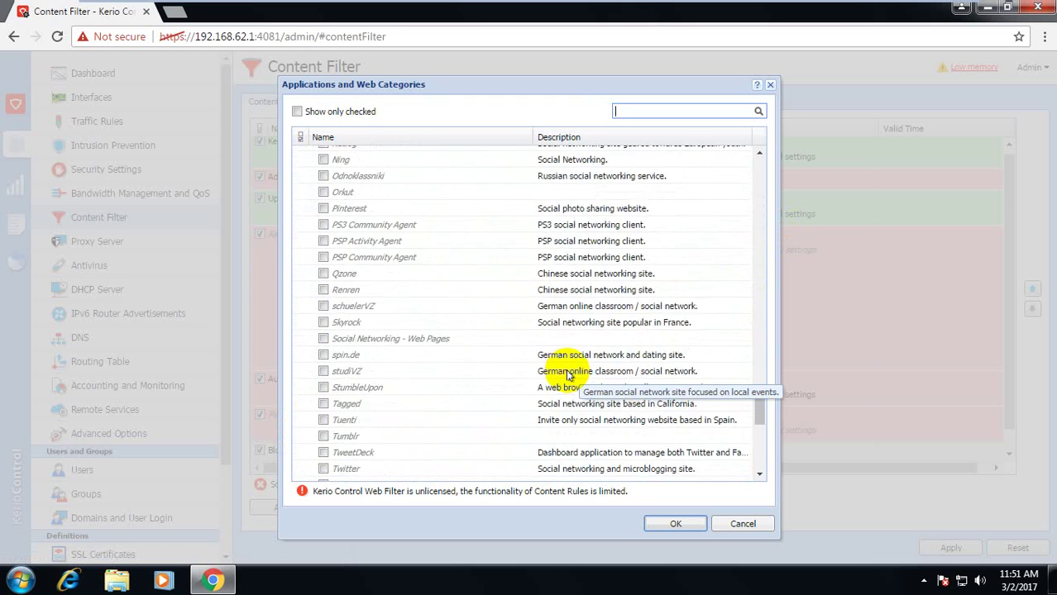
click(742, 521)
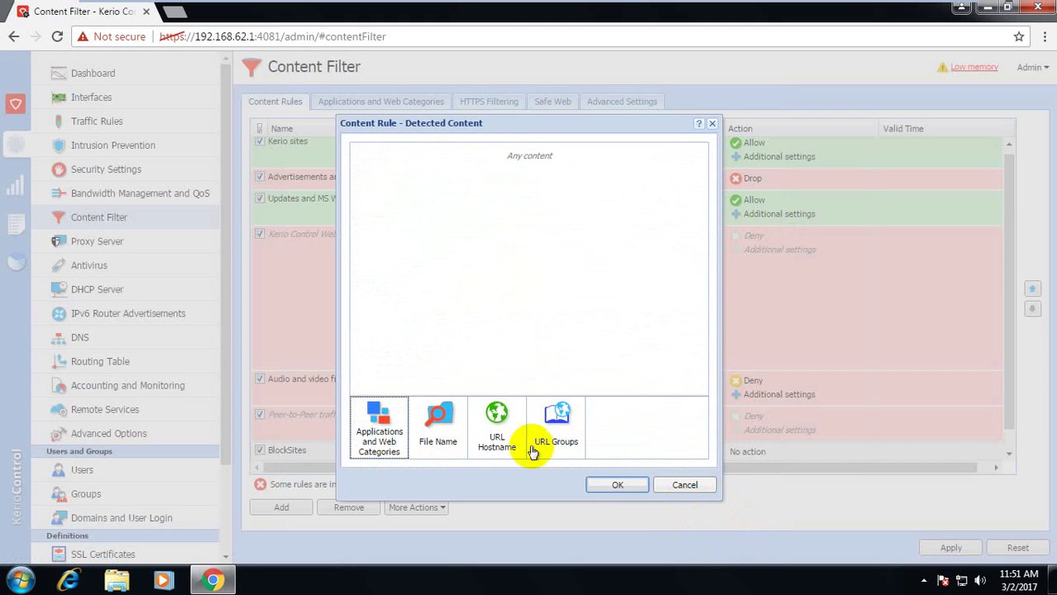
Add facebook.com as the URL hostname the BlockSites rule detects
click(496, 420)
click(465, 235)
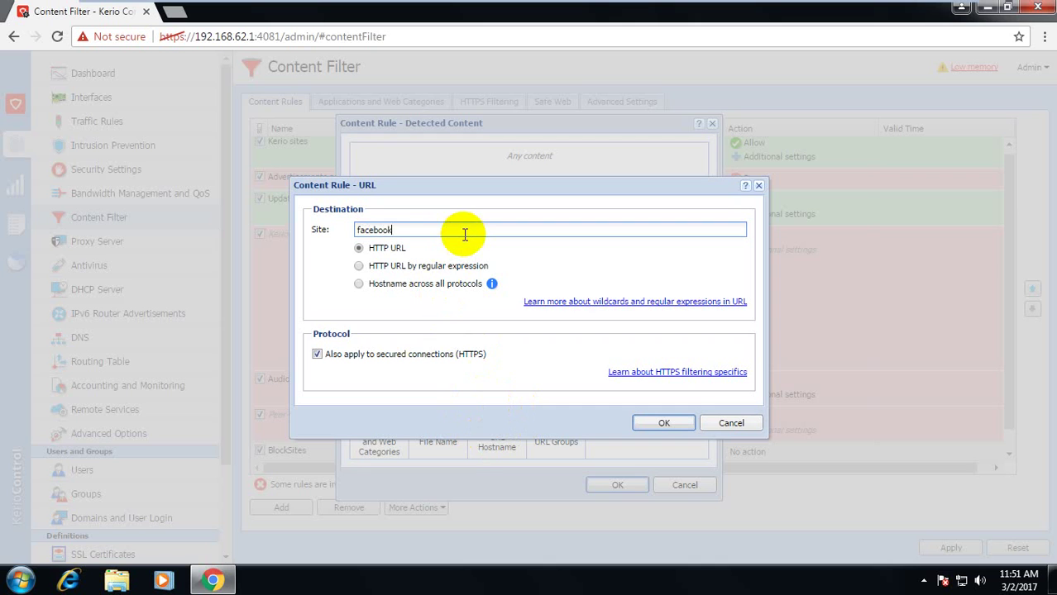
text(facebook.com)
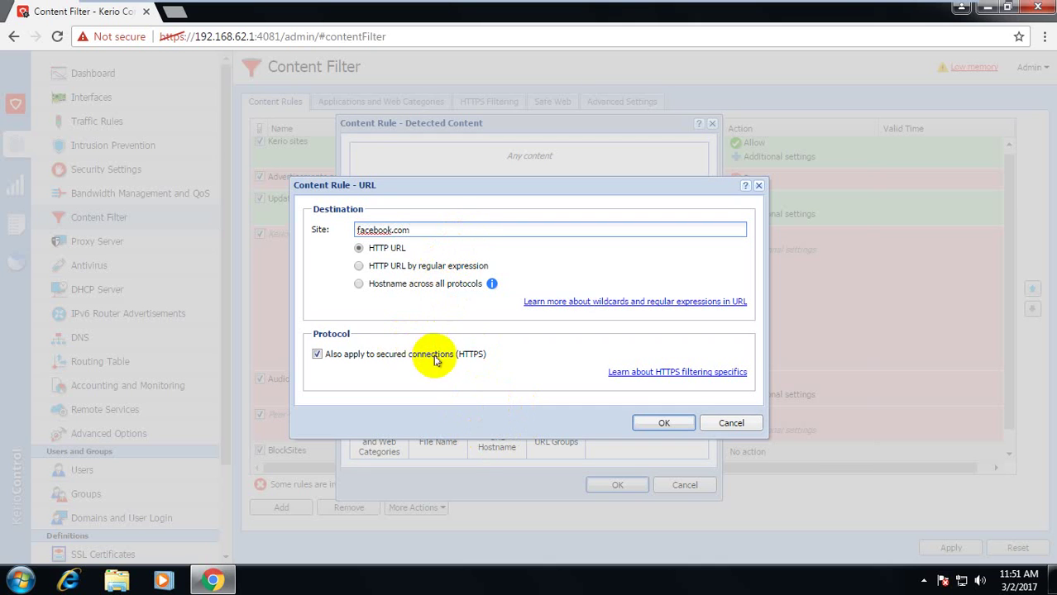
click(666, 425)
click(626, 485)
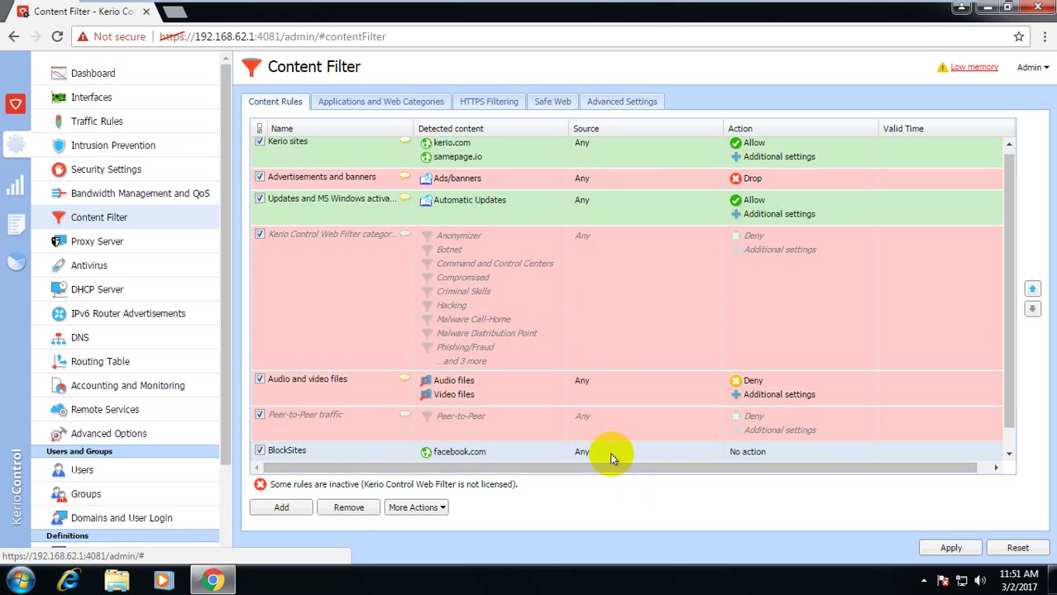
Set BlockSites' action to Deny with traffic logging and a redirect address, then apply
double_click(610, 451)
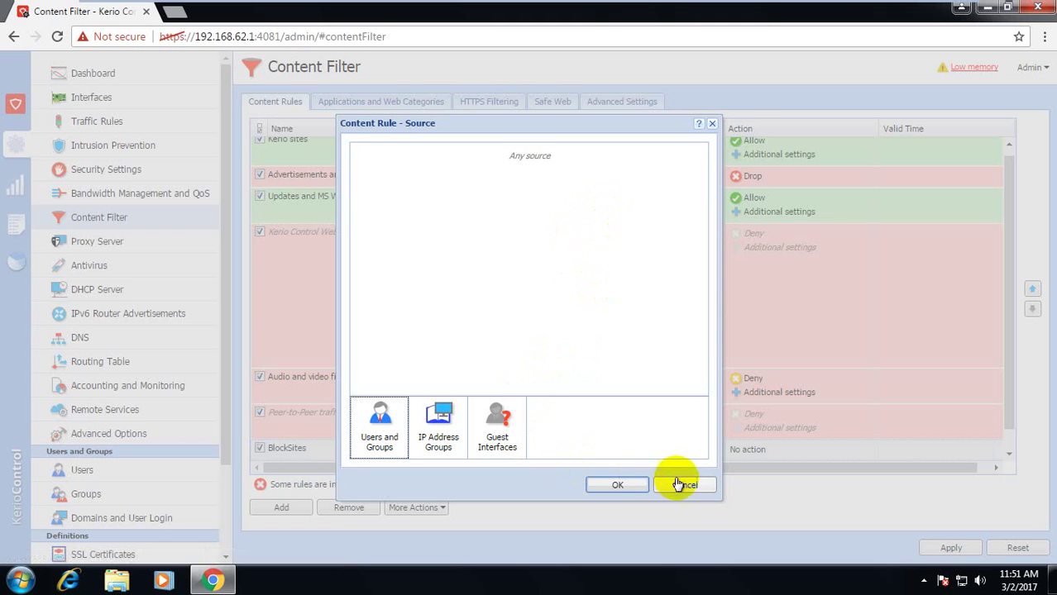
click(679, 485)
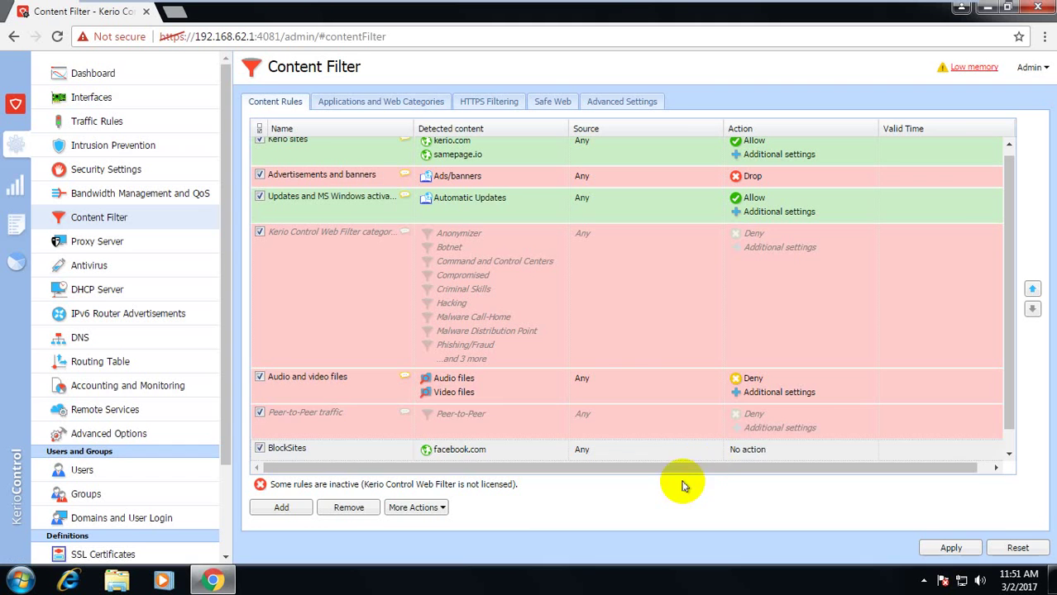
double_click(771, 455)
click(551, 157)
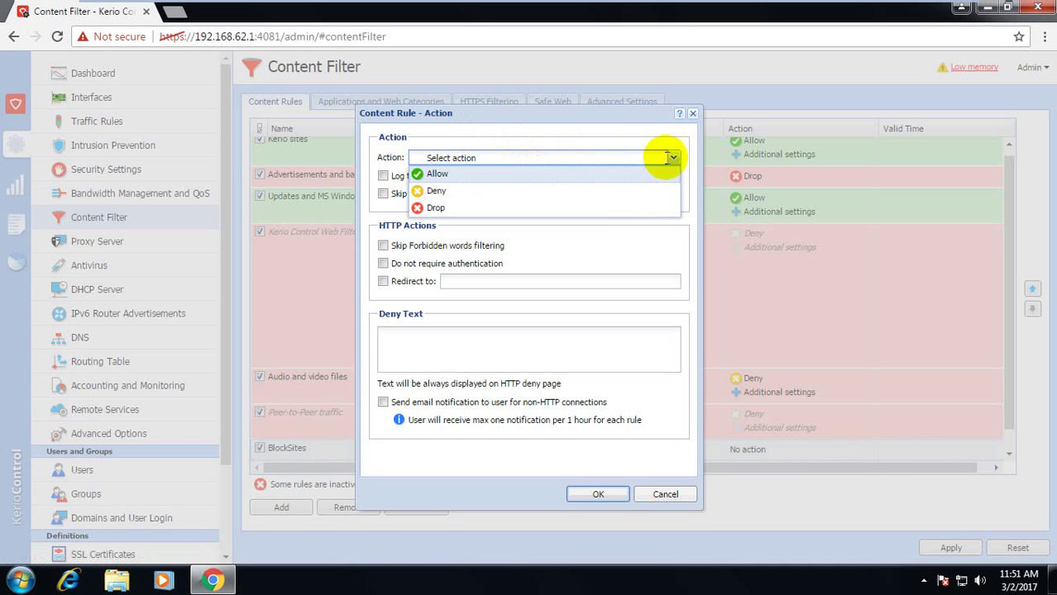
click(579, 191)
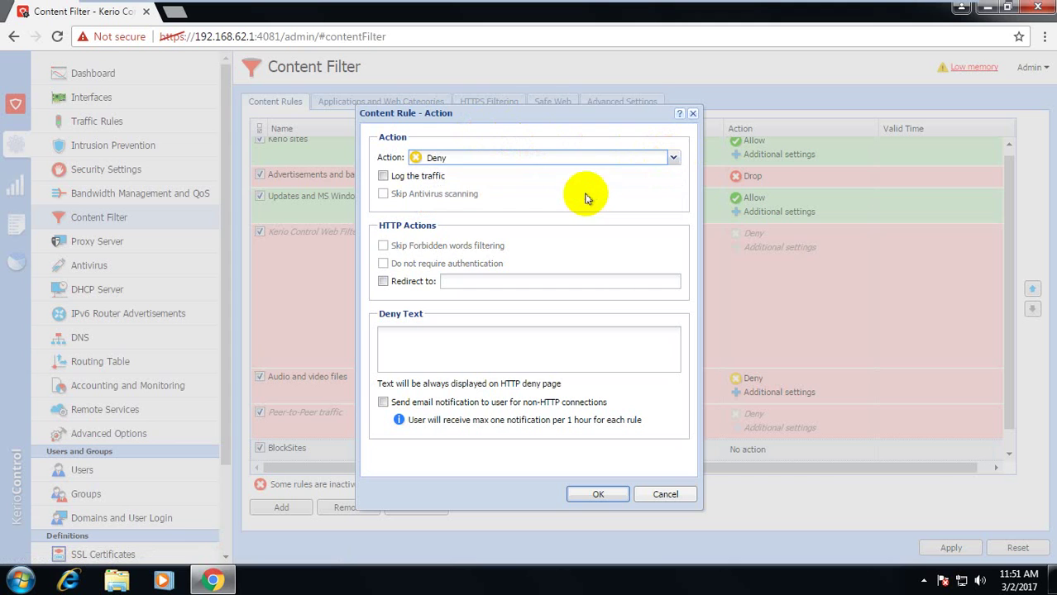
click(383, 177)
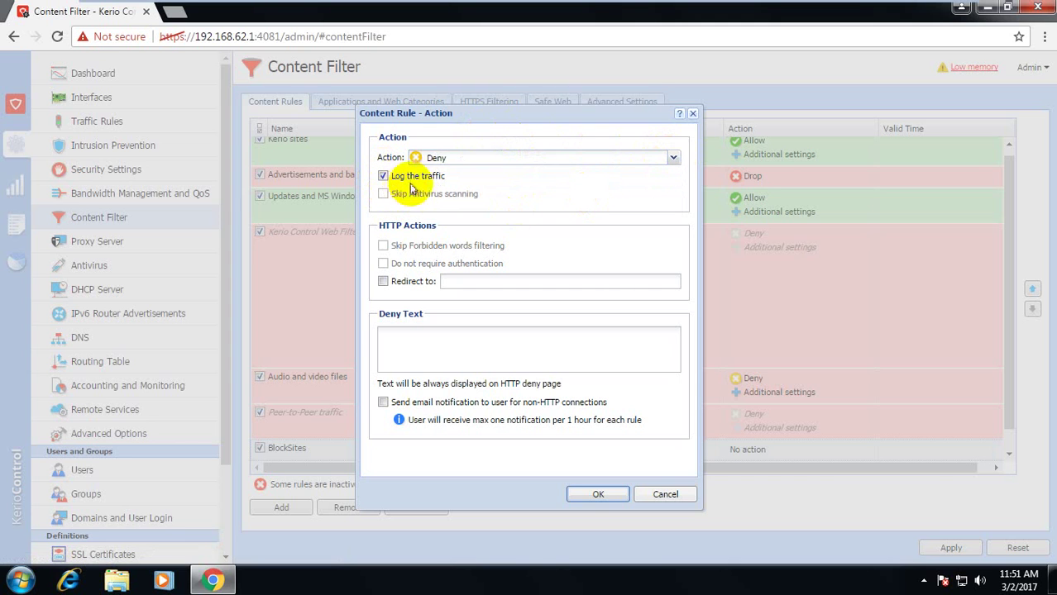
click(383, 281)
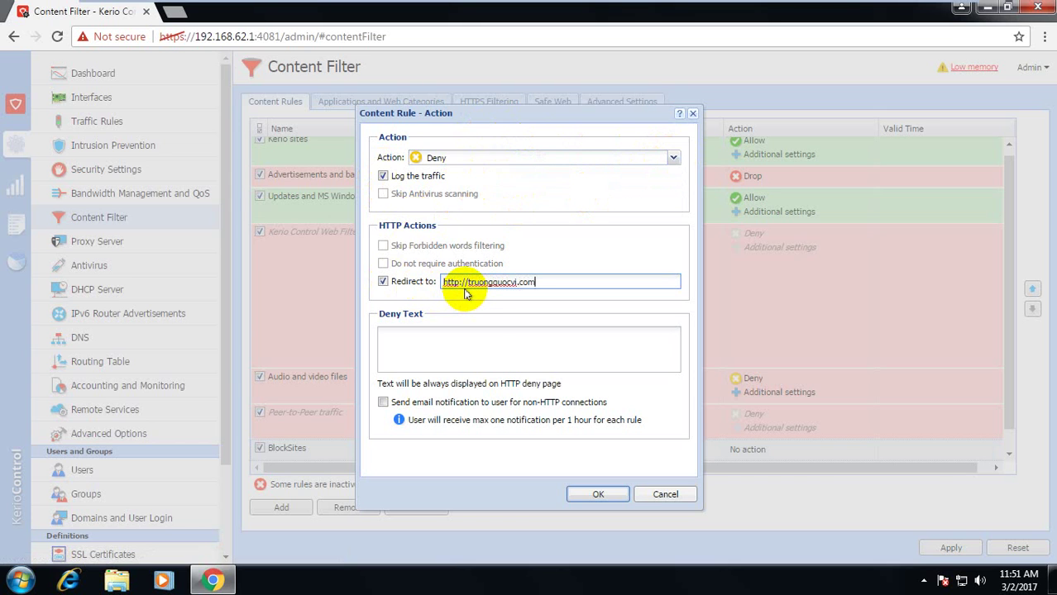
click(464, 334)
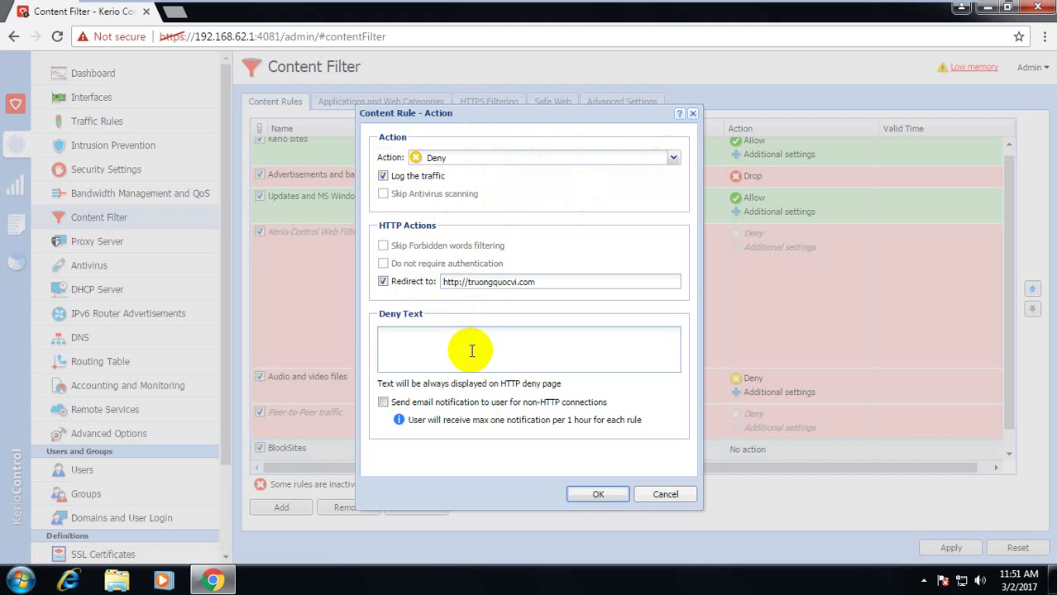
click(598, 493)
click(951, 550)
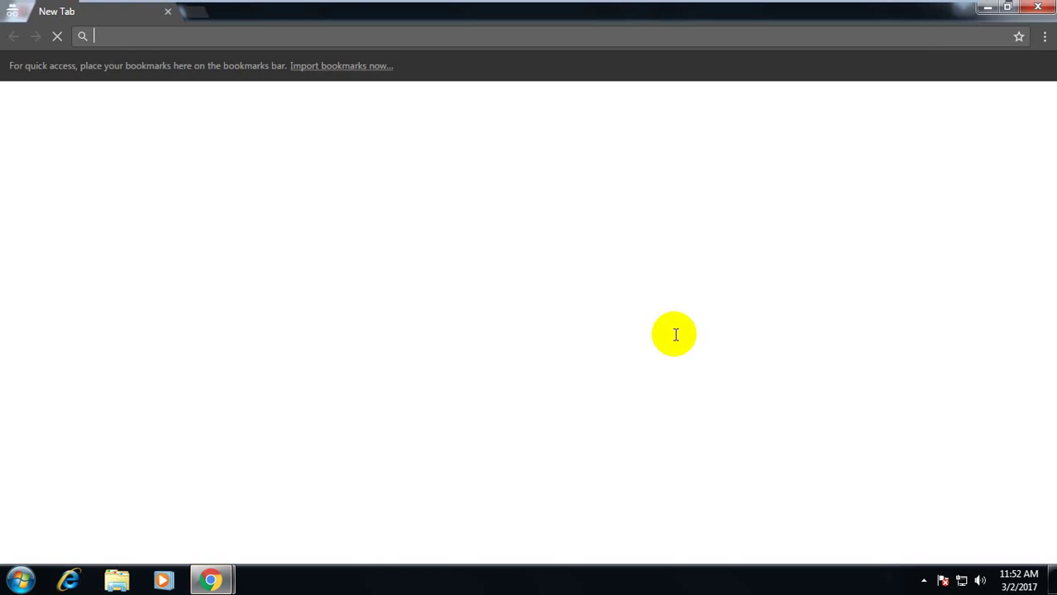
Try loading facebook.com in Chrome to confirm it is blocked, then return to Kerio Control
text(facebook.com)
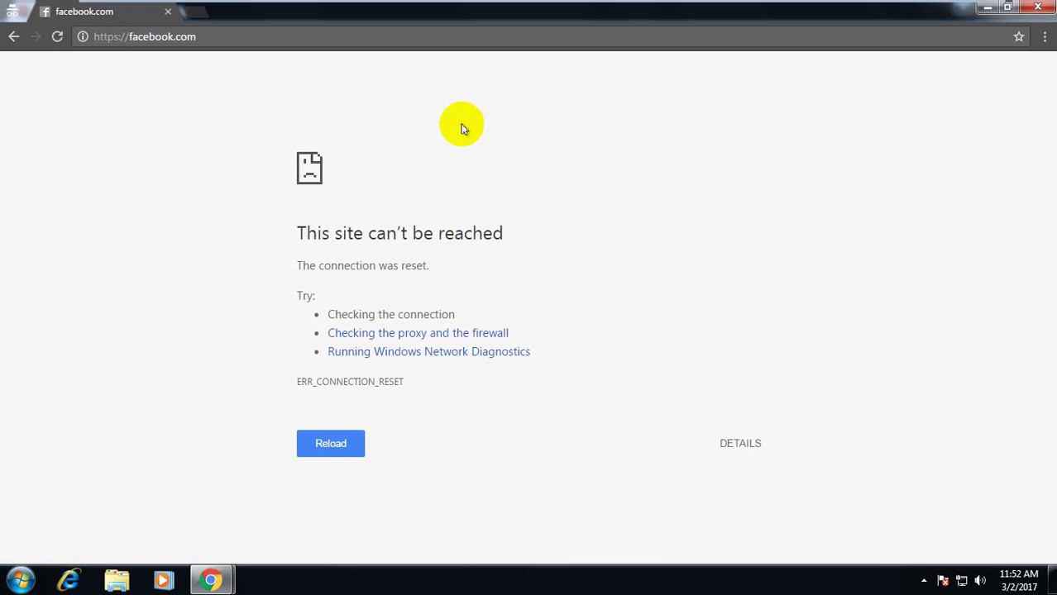
key(alt+Tab)
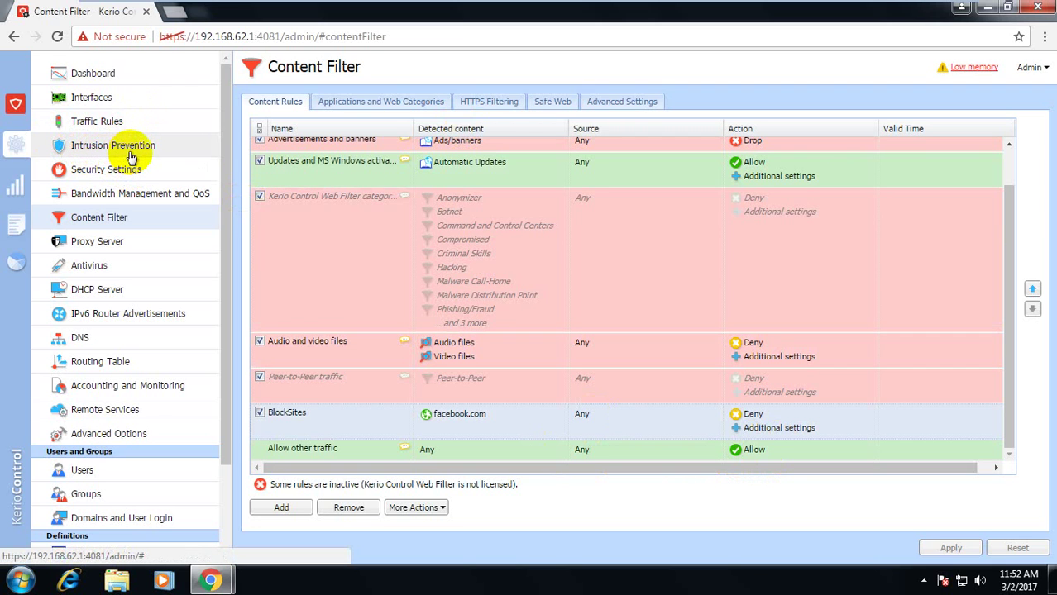
Look through Intrusion Prevention, Proxy Server, DHCP Server and DNS settings, ending on Routing Table
click(66, 151)
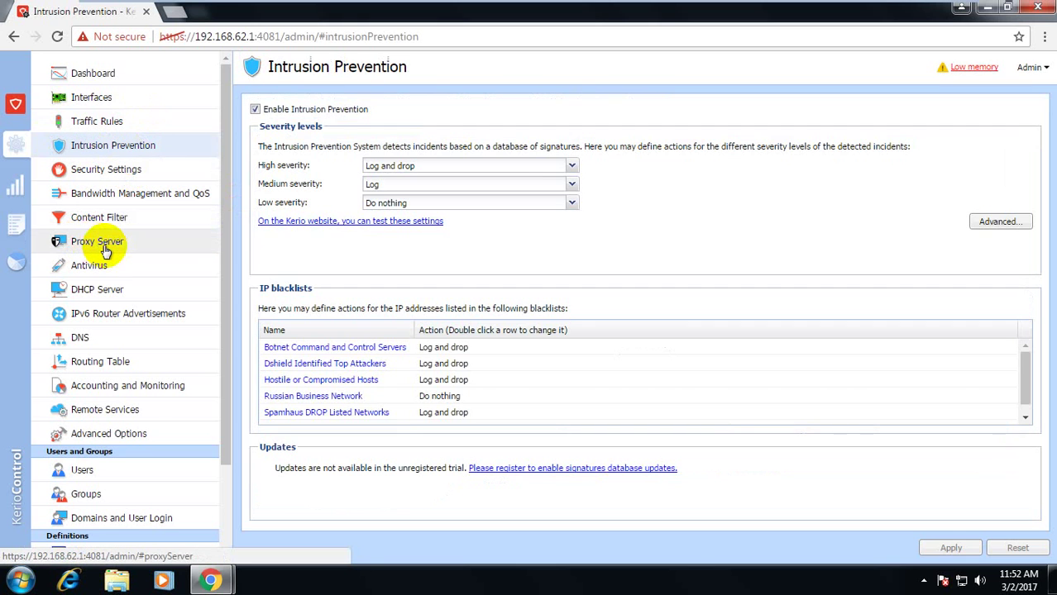
click(102, 245)
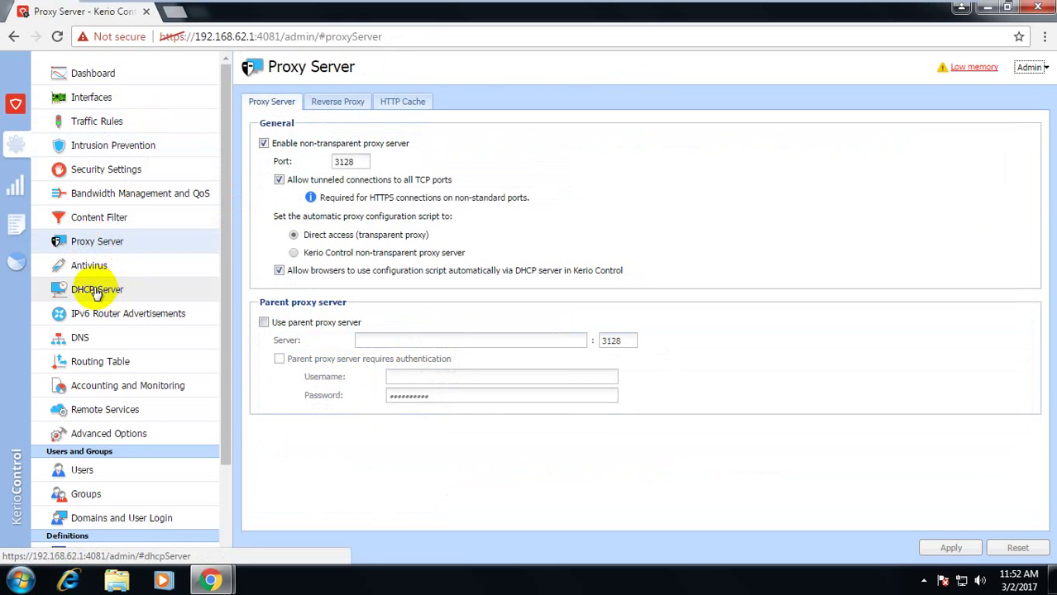
click(100, 291)
click(97, 340)
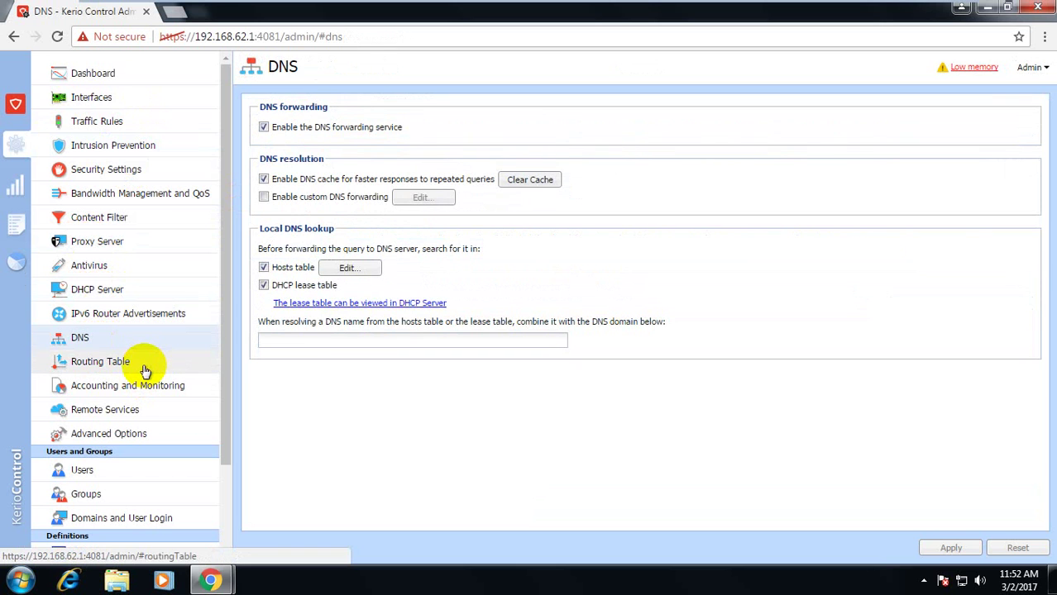
click(145, 369)
scroll(145, 371, down, 1)
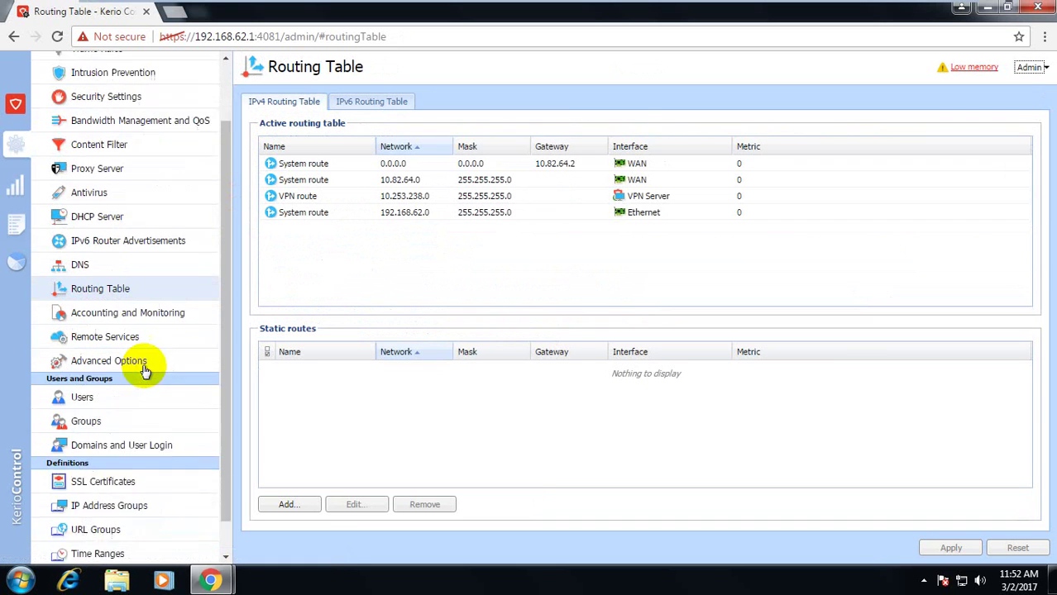
scroll(145, 371, down, 1)
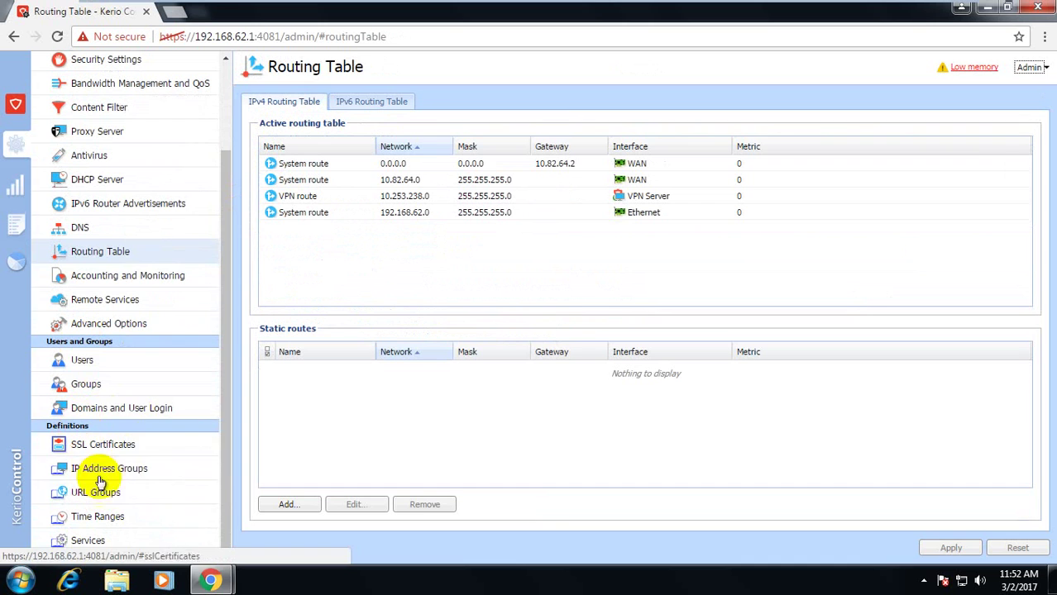
click(14, 189)
Review VPN Clients, Active Connections and Active Hosts status, then show the Alert log
click(18, 219)
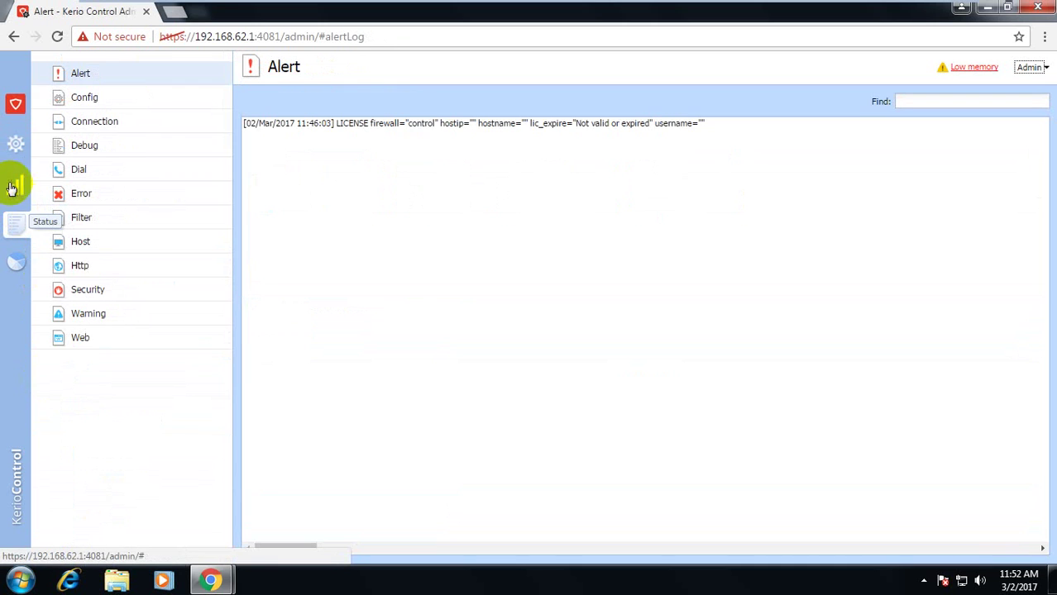
click(11, 196)
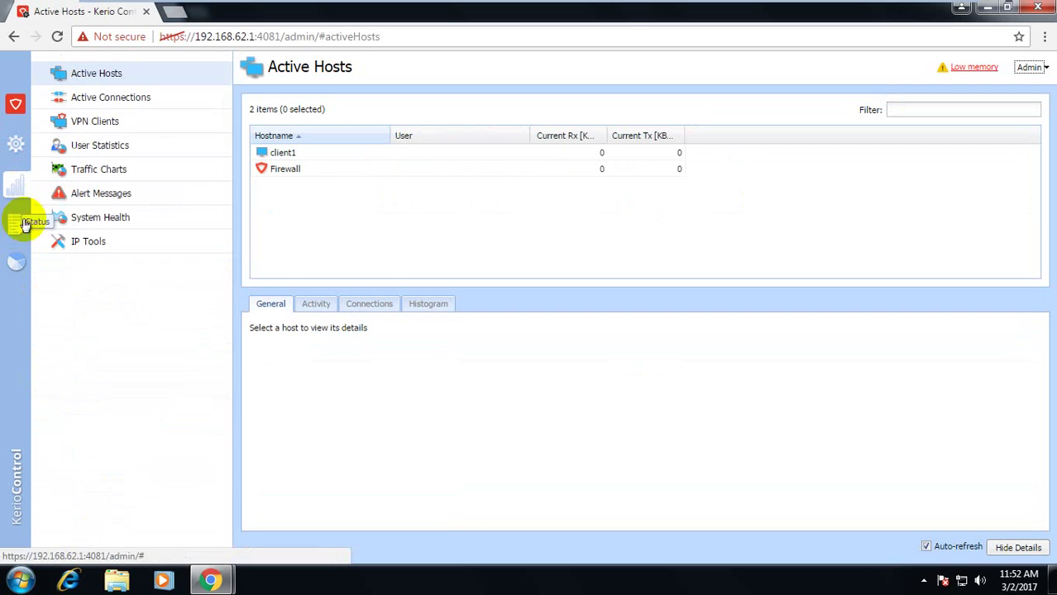
click(94, 120)
click(90, 97)
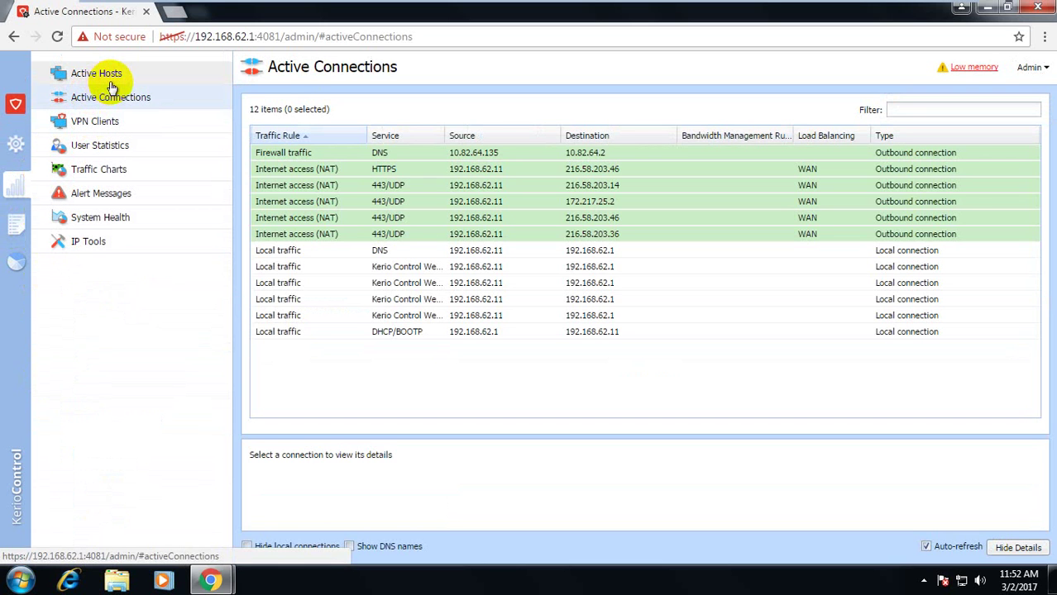
click(109, 80)
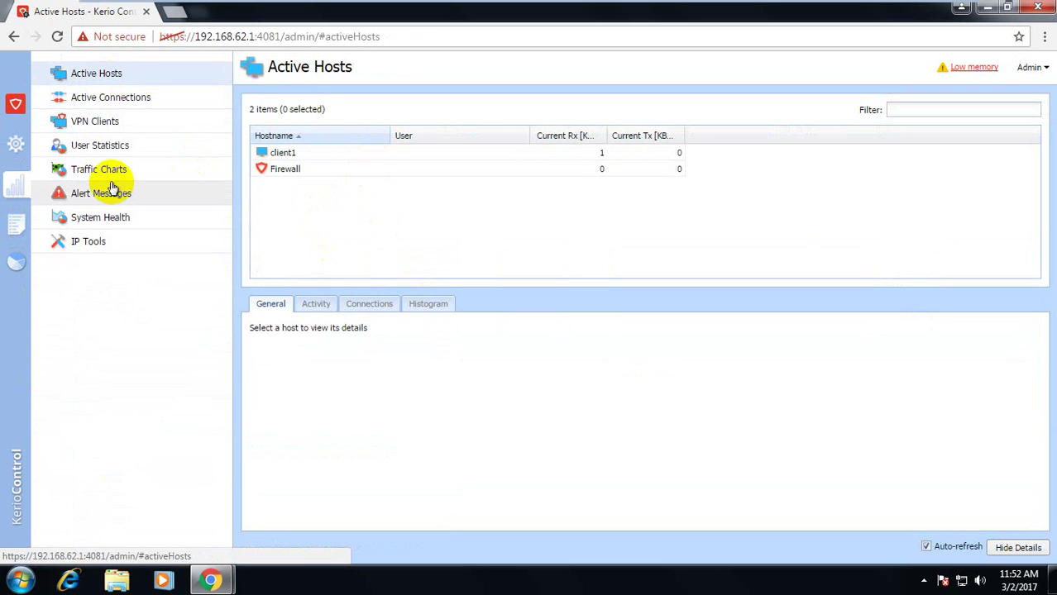
click(12, 232)
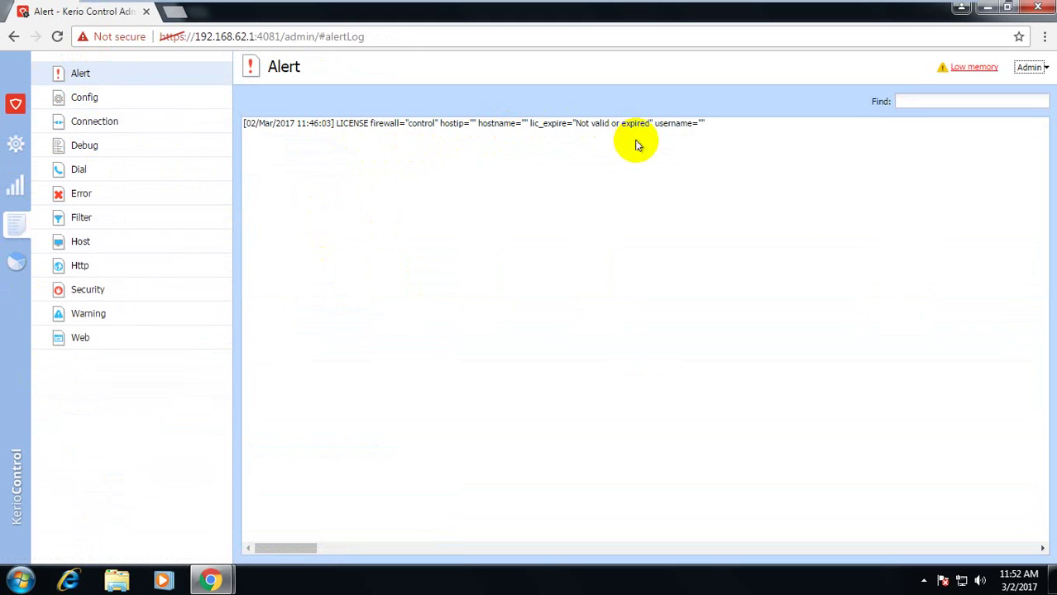
Look through the Connection and Http logs
click(128, 118)
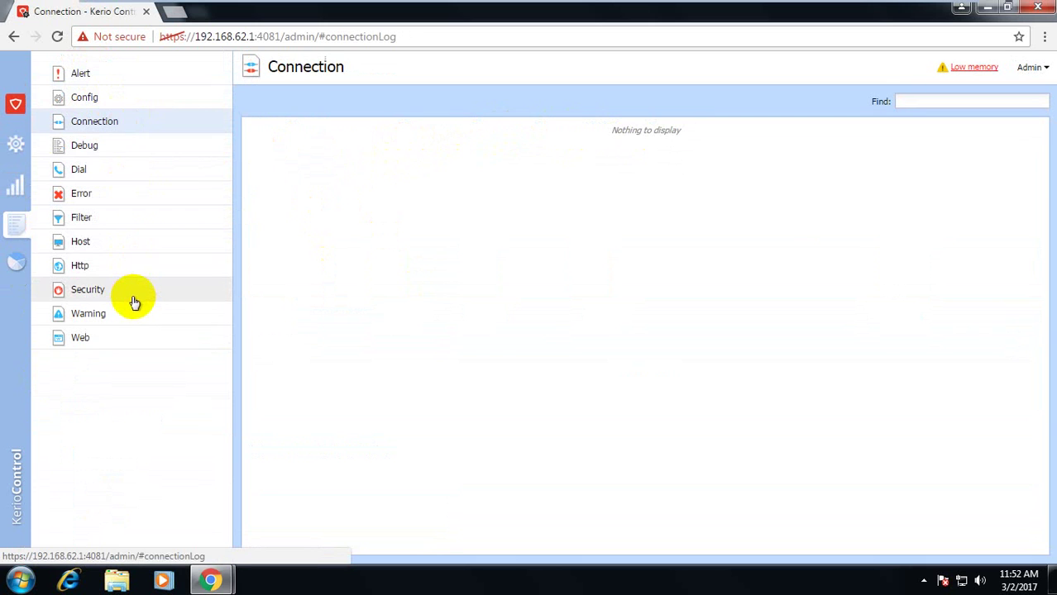
click(125, 270)
drag(708, 266, 342, 123)
click(425, 253)
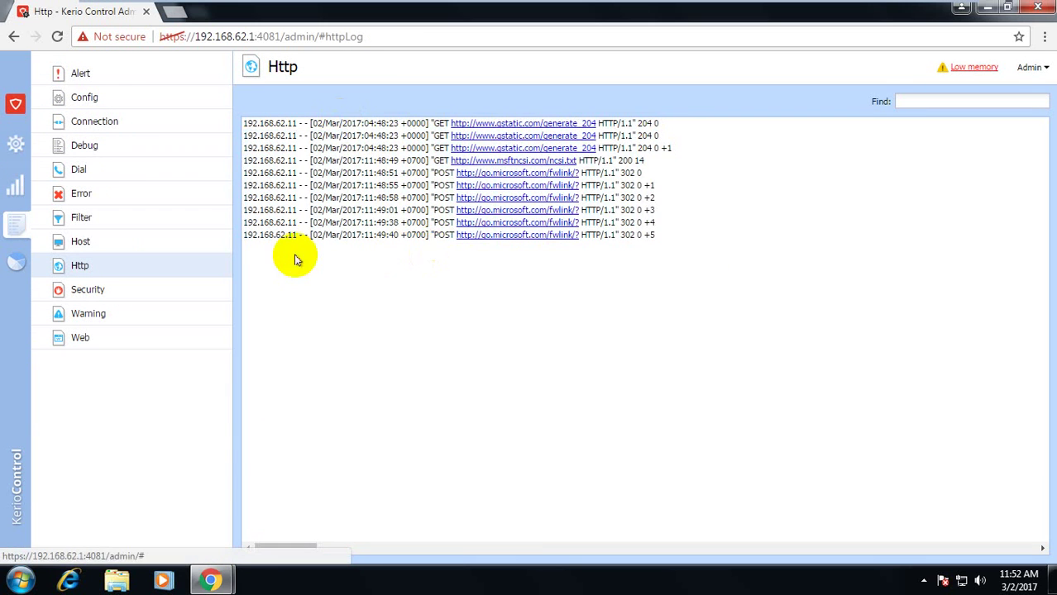
Inspect the latest Filter log entry, briefly opening and closing the Kerio Control Statistics tab
click(145, 218)
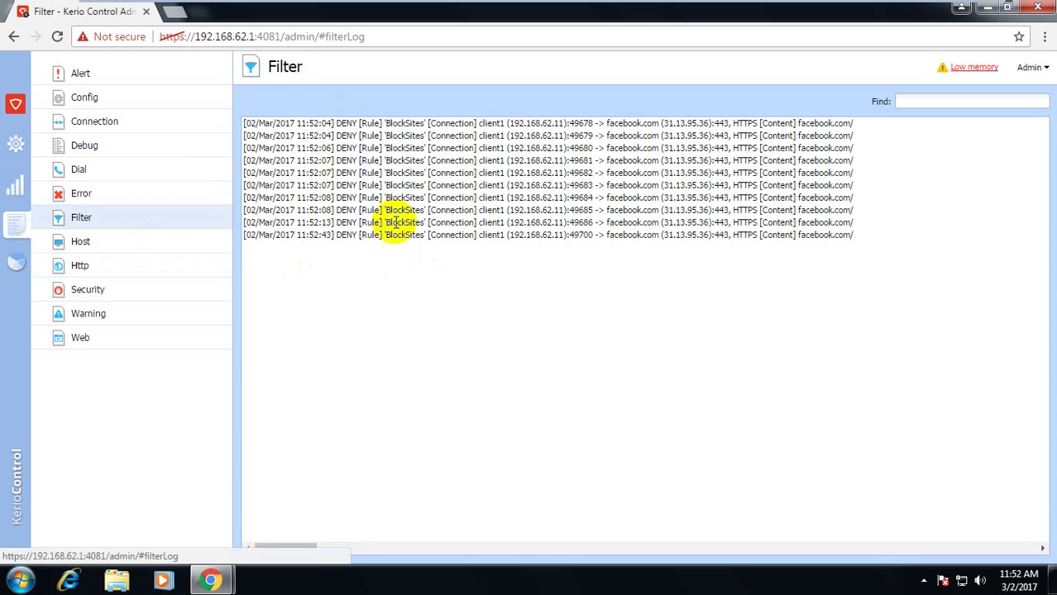
drag(330, 236, 920, 295)
click(923, 301)
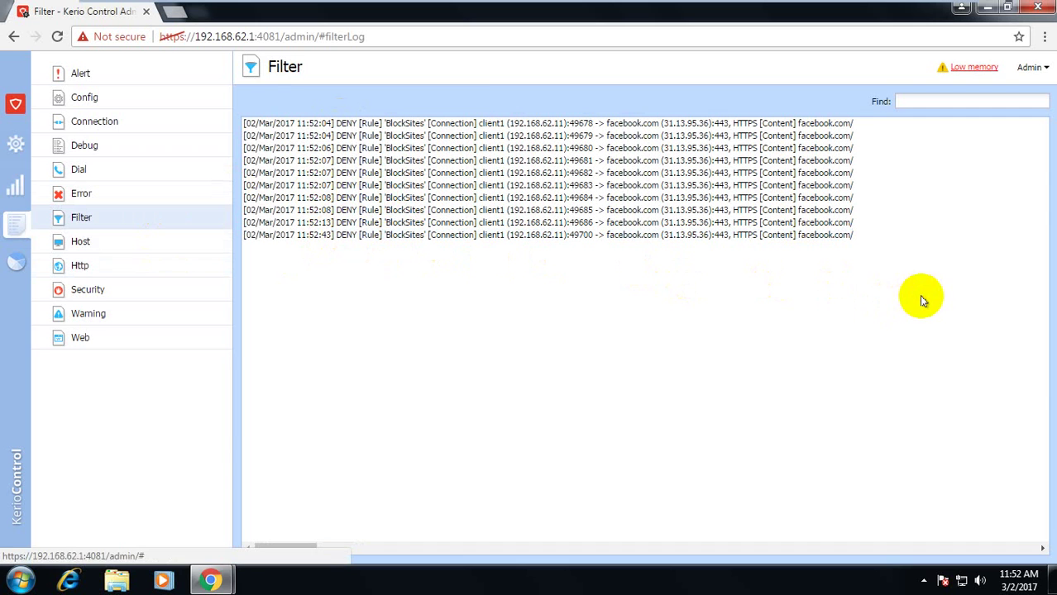
click(19, 262)
click(295, 12)
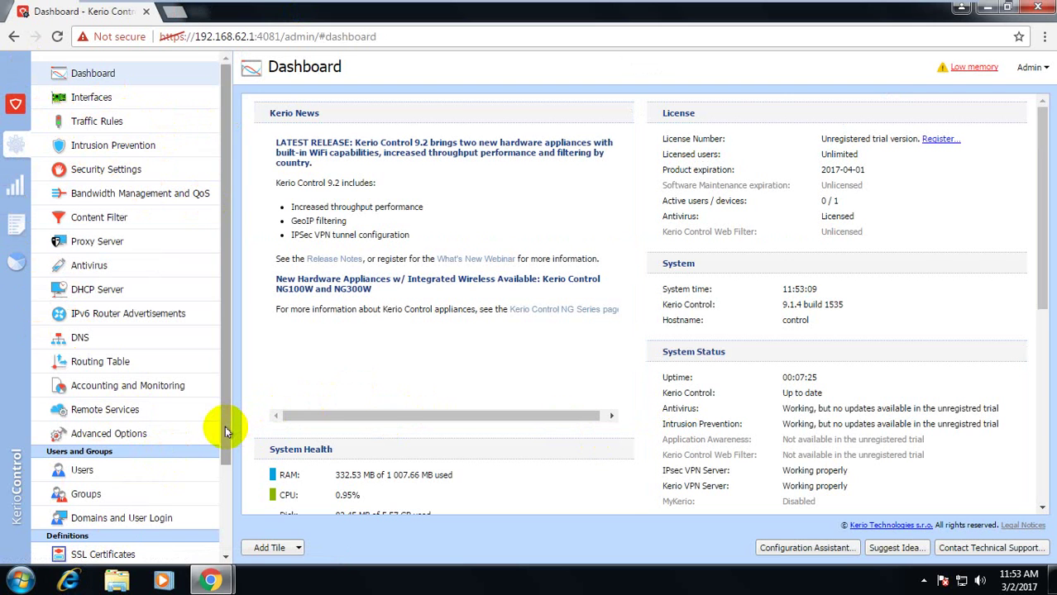
Scroll the Configuration sidebar to bring Dashboard into view
drag(229, 425, 230, 553)
scroll(191, 266, up, 3)
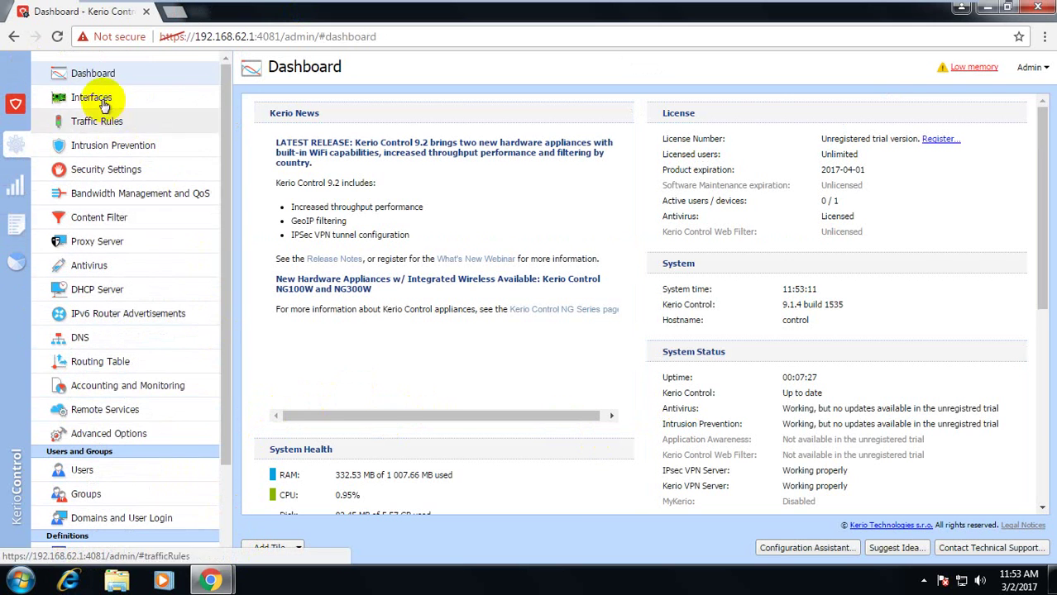